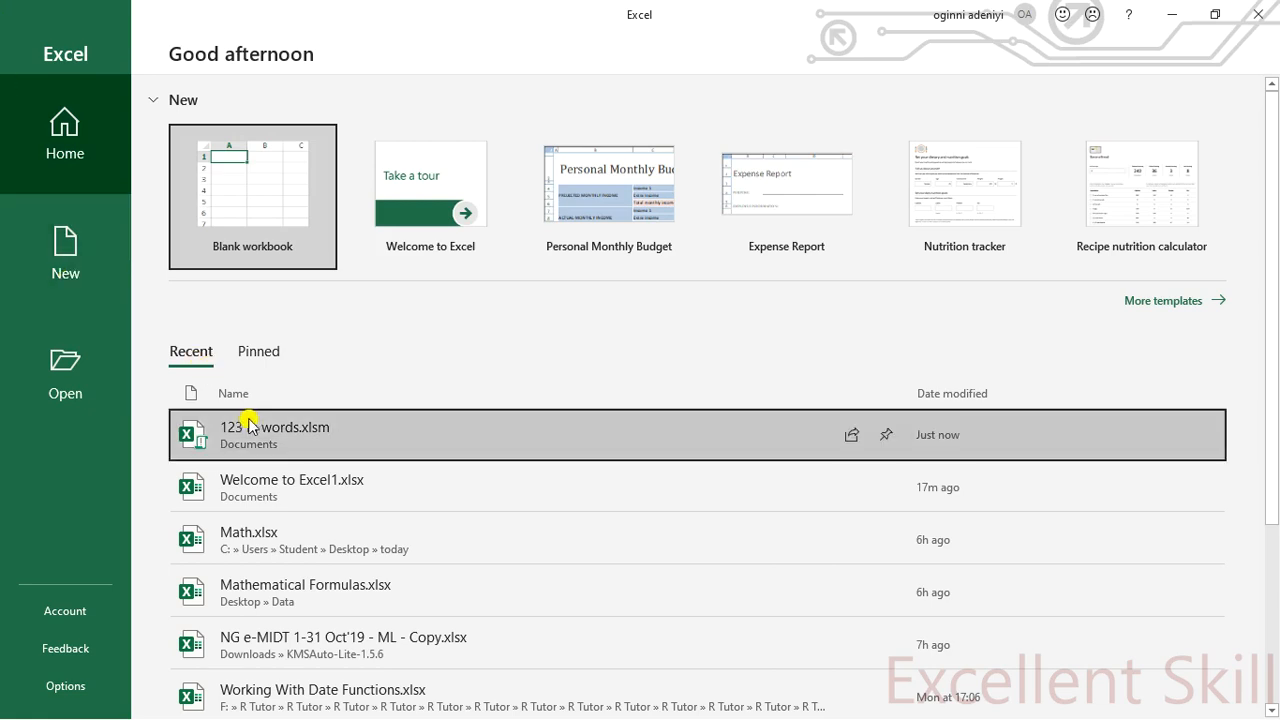
- Open the workbook Welcome to Excel1.xlsx and go to its 10. PivotTables sheet
click(265, 487)
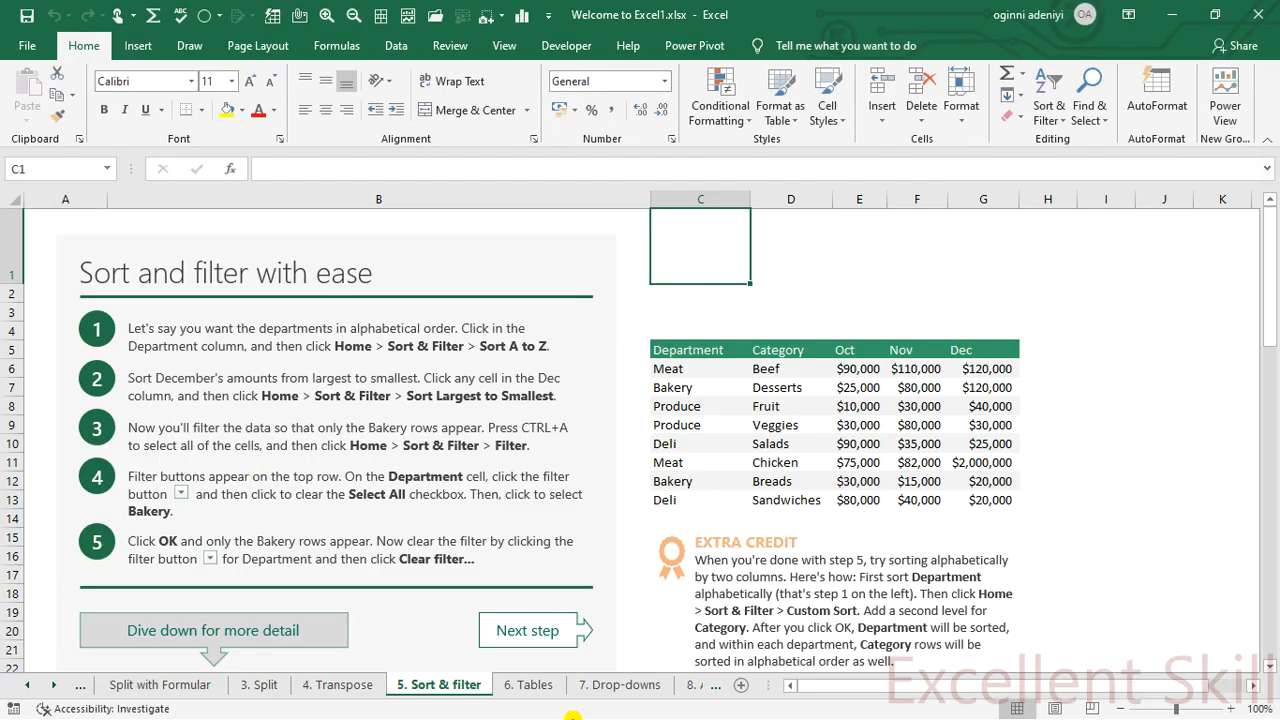
click(598, 685)
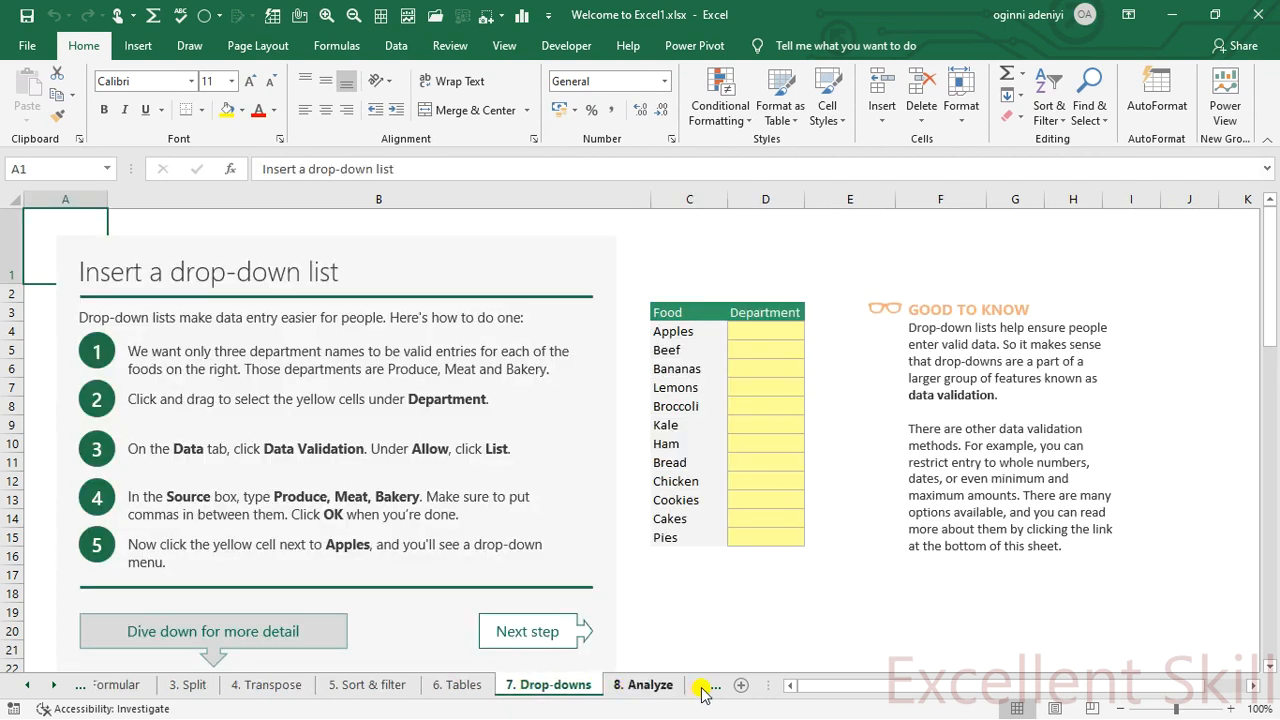
click(702, 688)
click(702, 688)
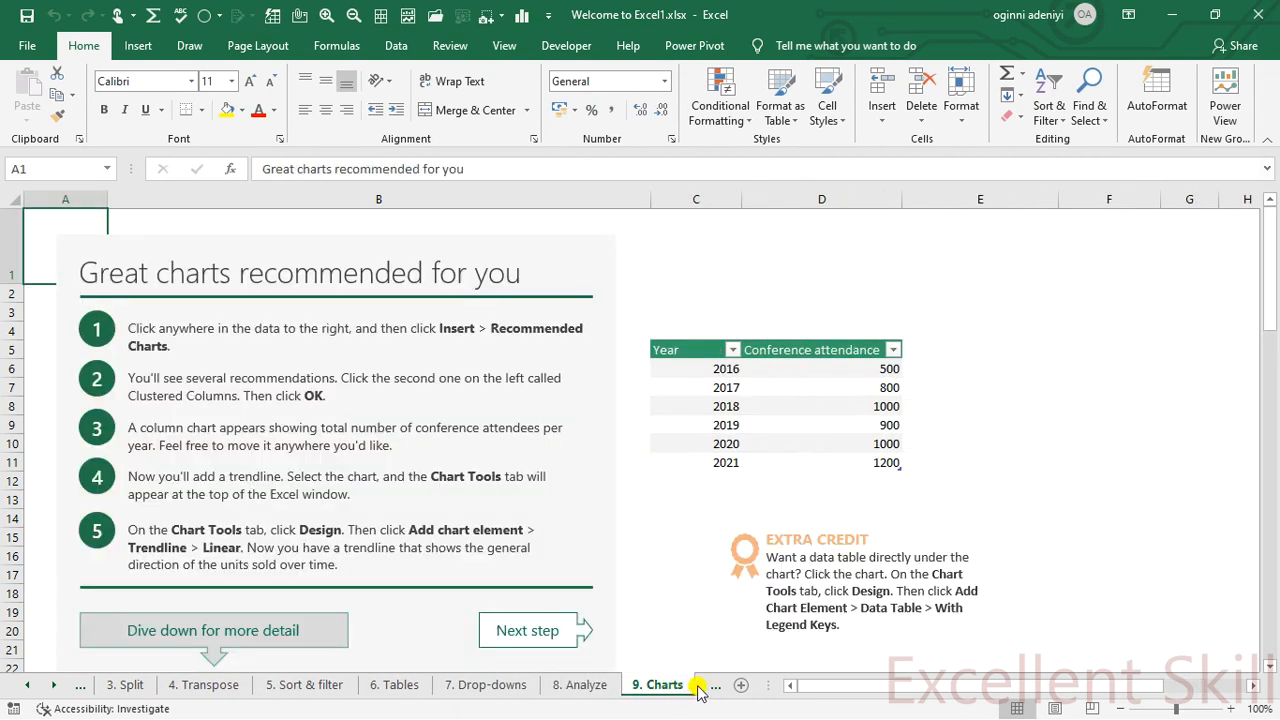
click(700, 688)
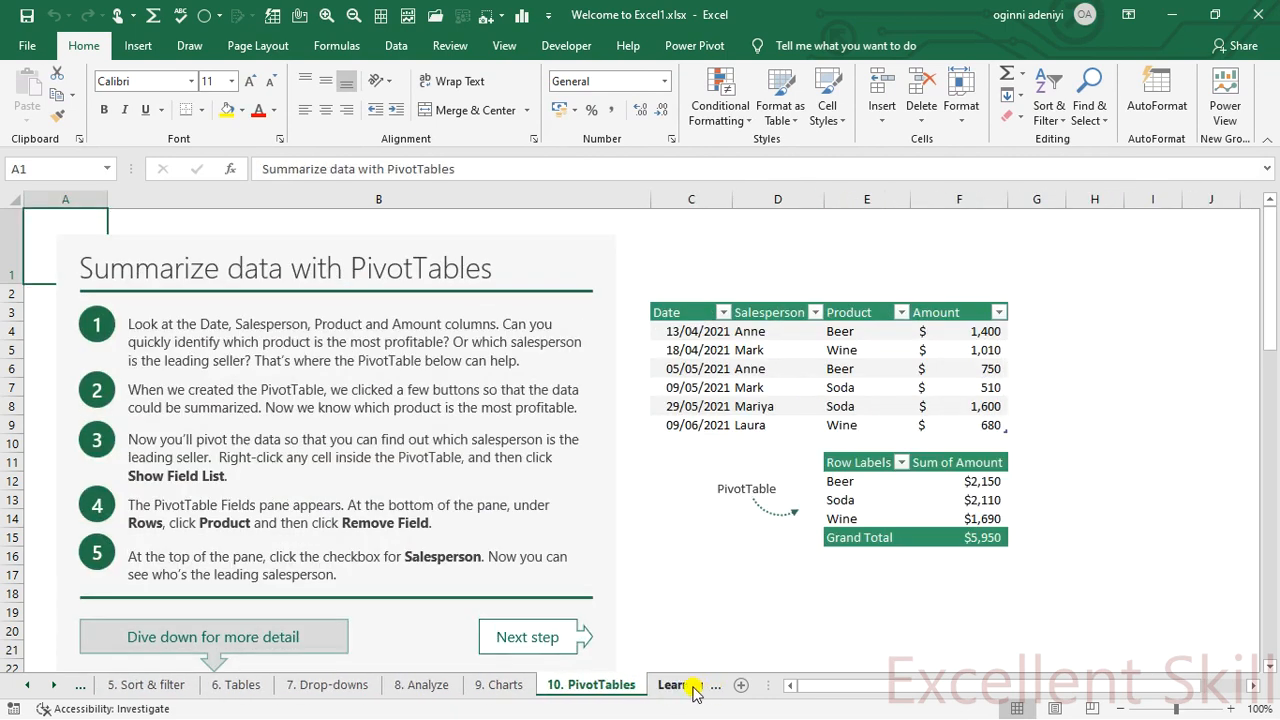
click(695, 690)
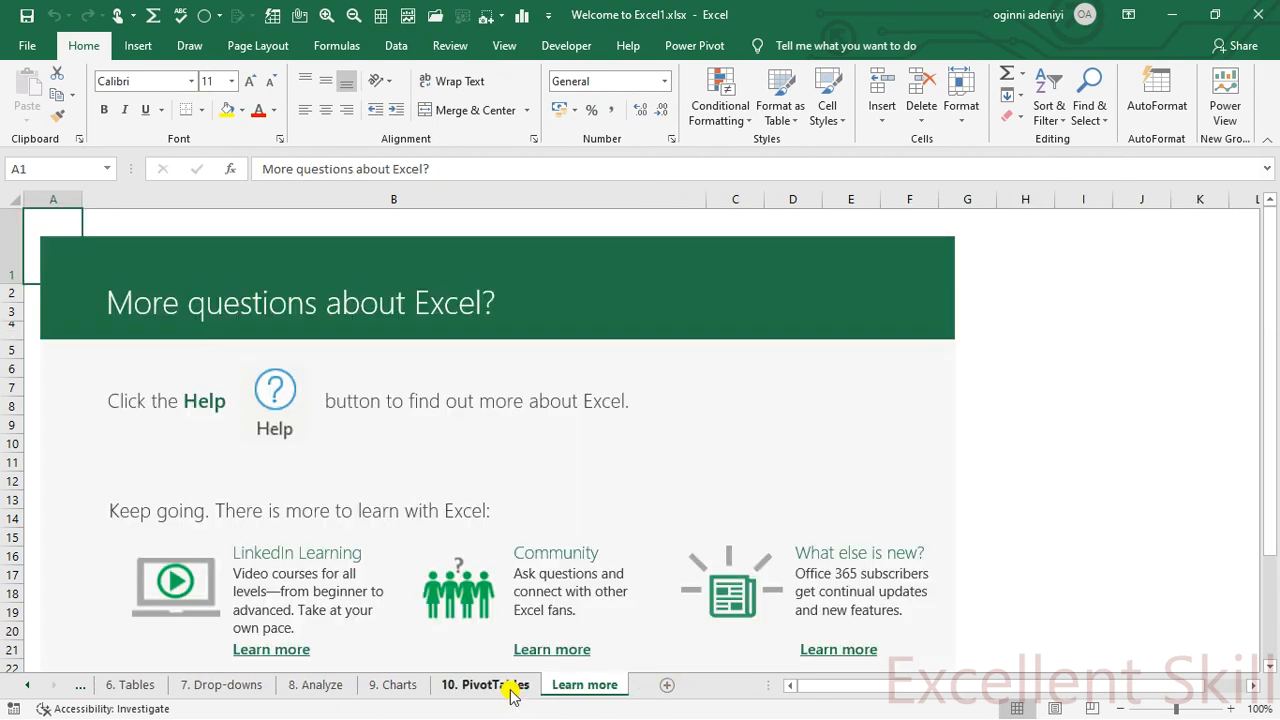
click(488, 685)
click(692, 498)
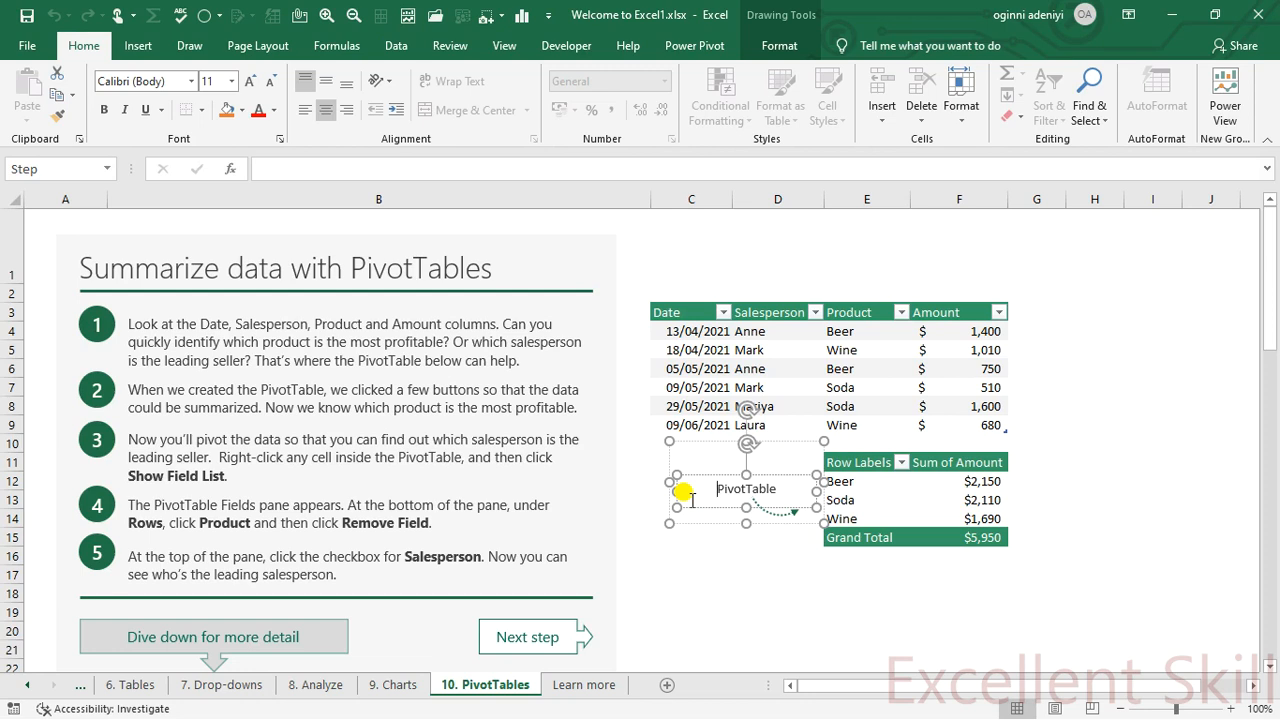
click(691, 576)
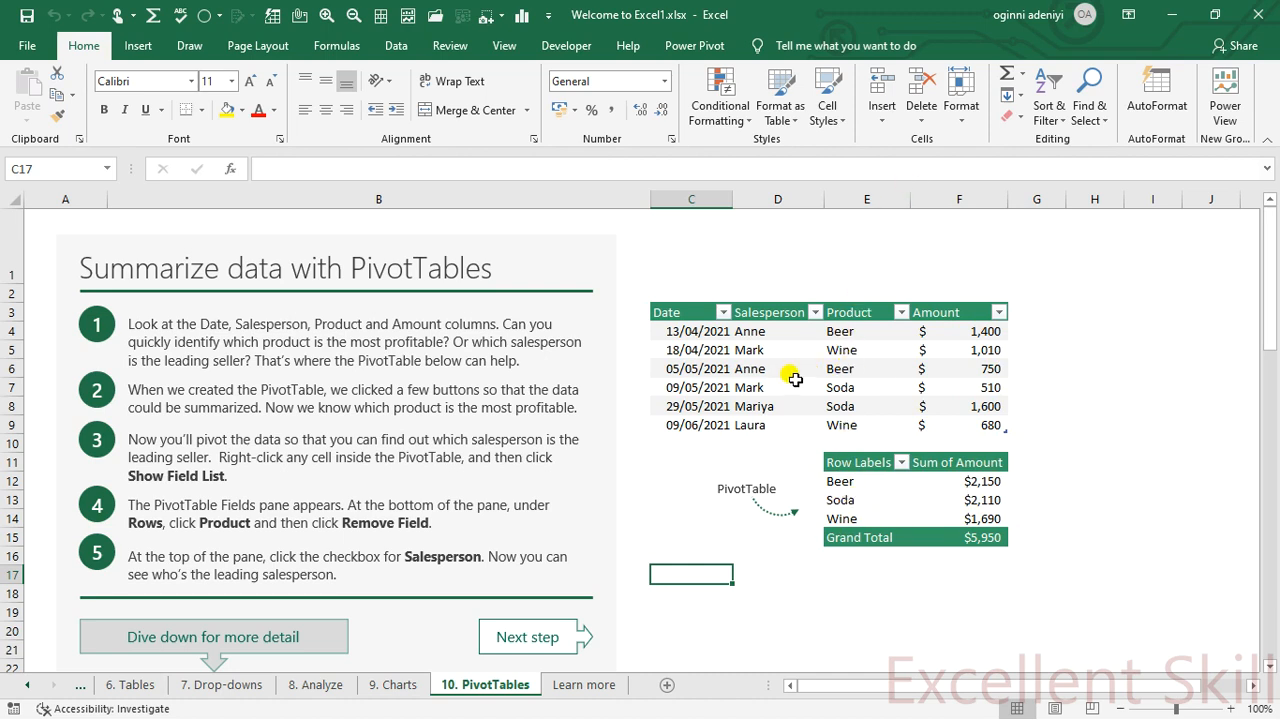
- Examine the repeated salesperson and product entries in the sales table and compare them with the PivotTable summary below it
click(850, 370)
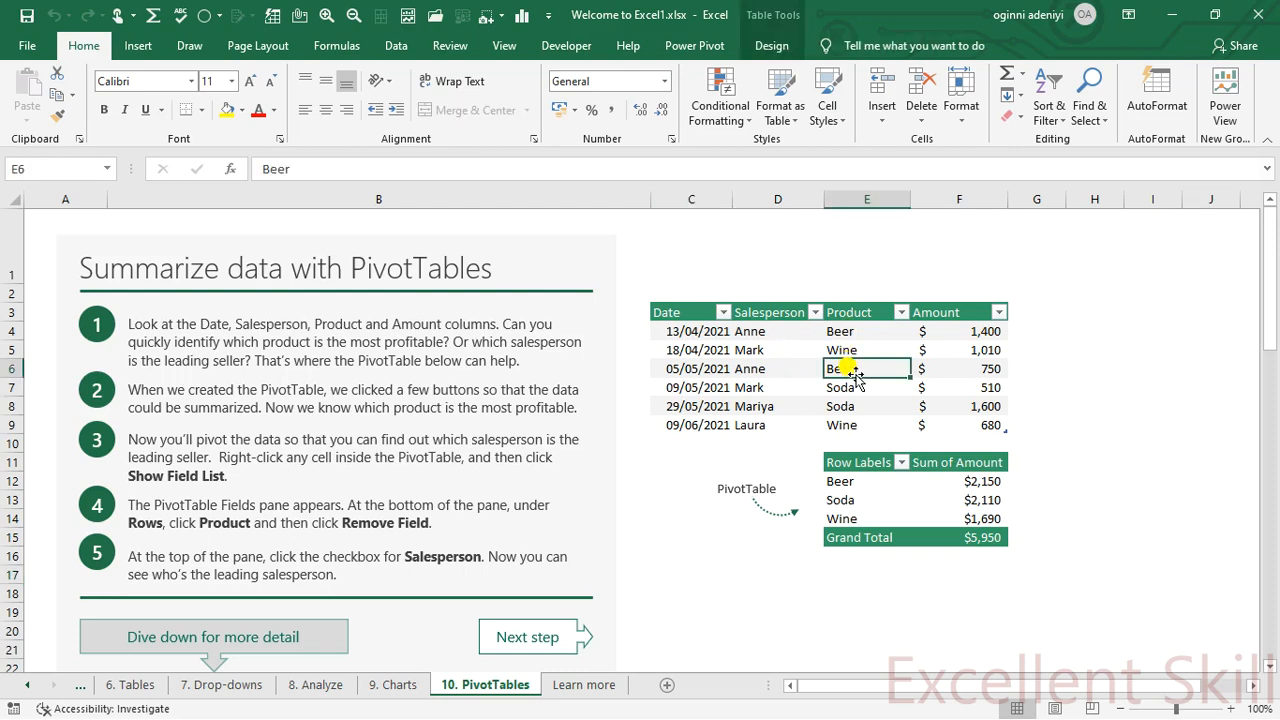
click(752, 368)
click(752, 329)
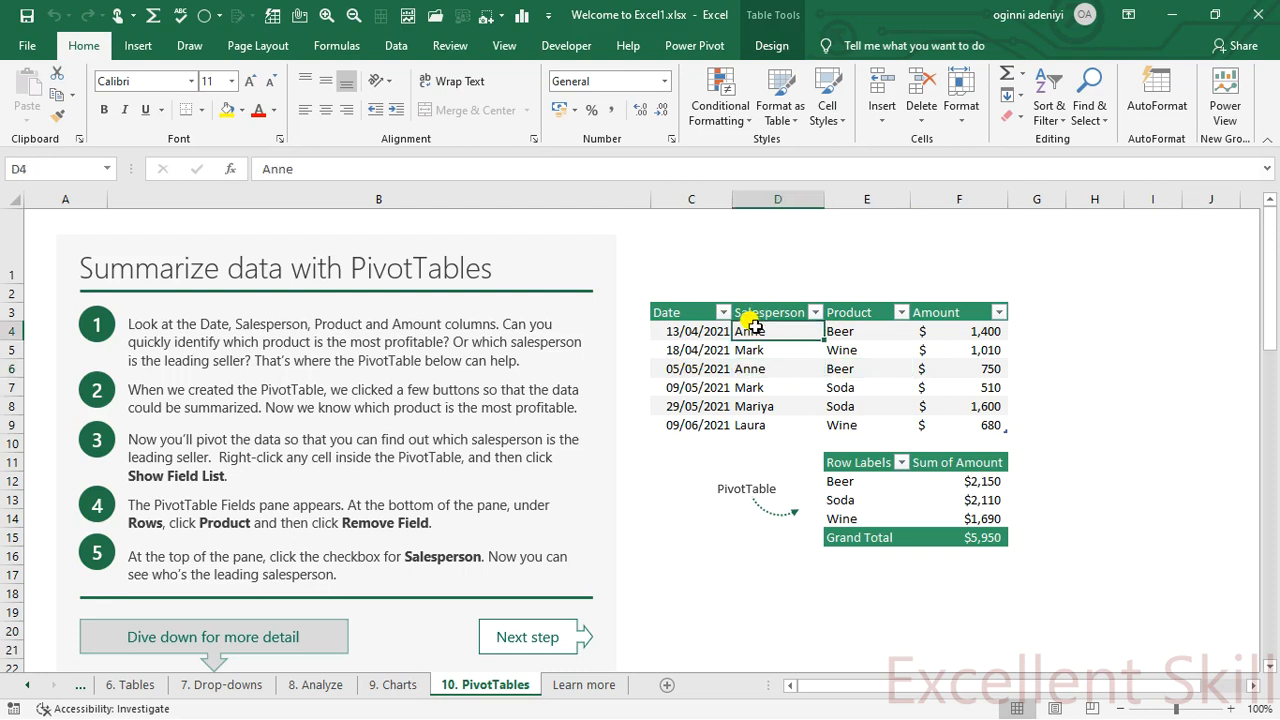
click(745, 352)
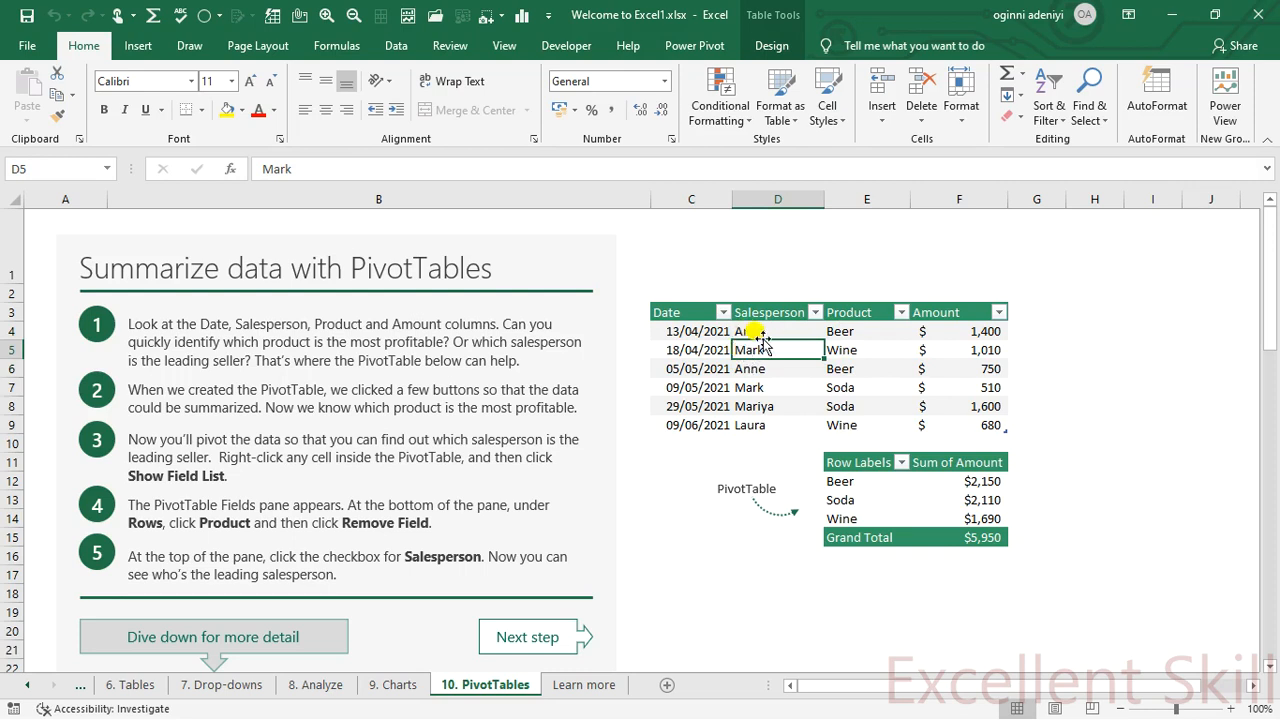
click(833, 347)
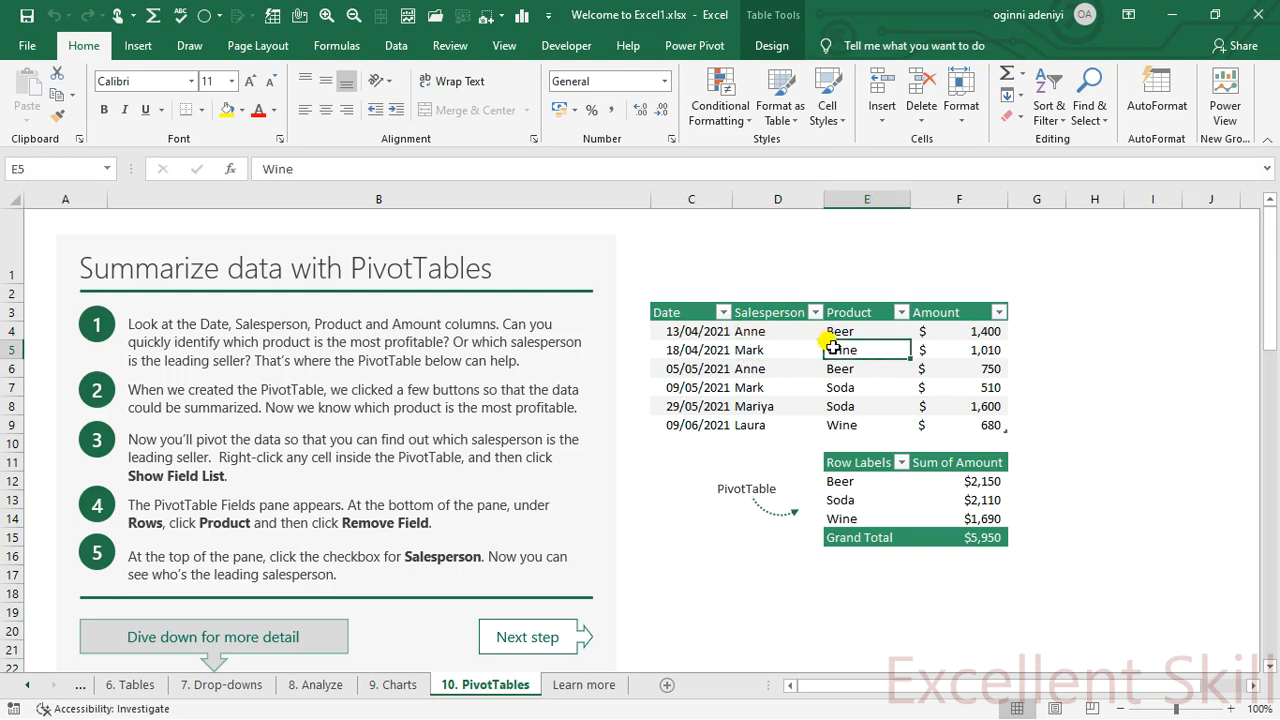
click(760, 389)
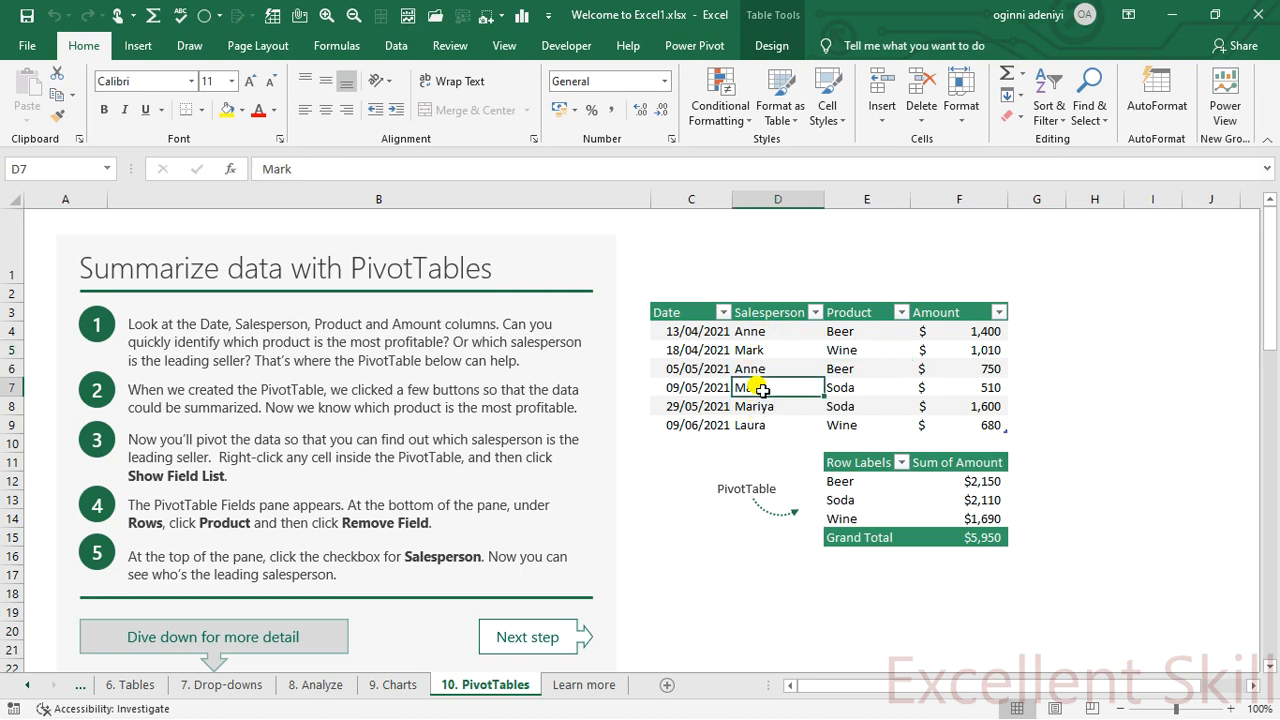
click(851, 406)
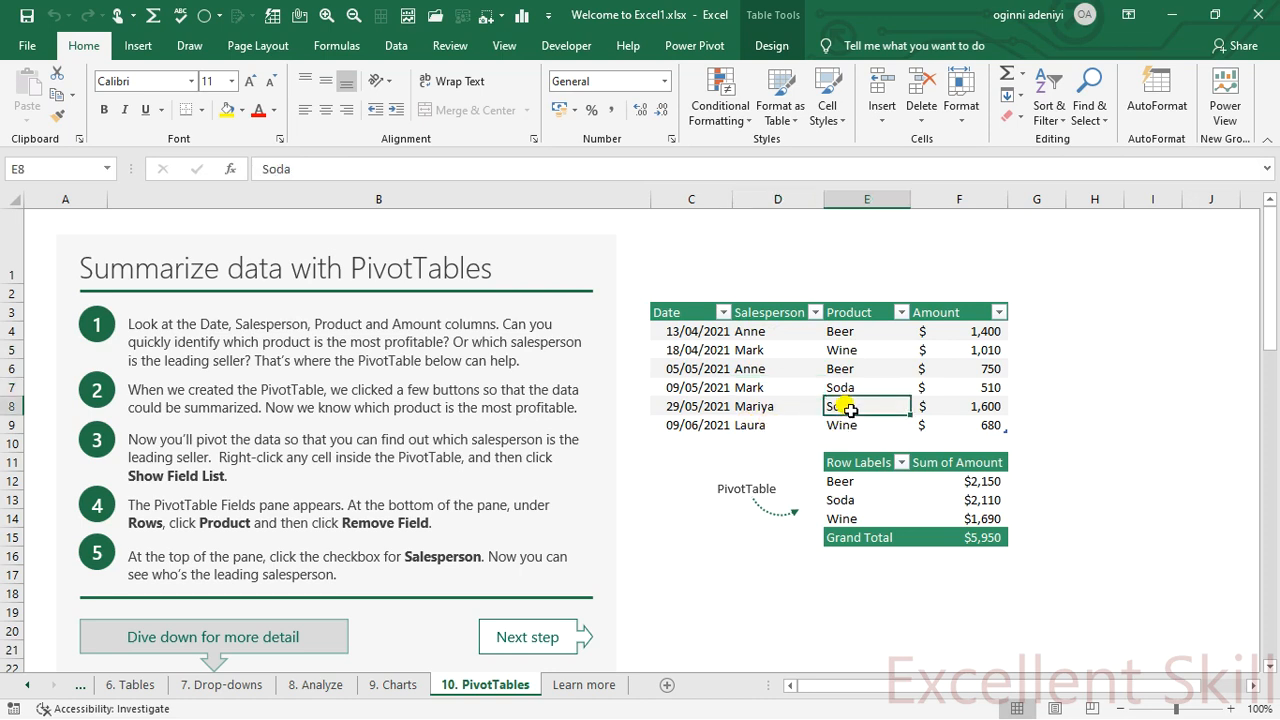
click(752, 333)
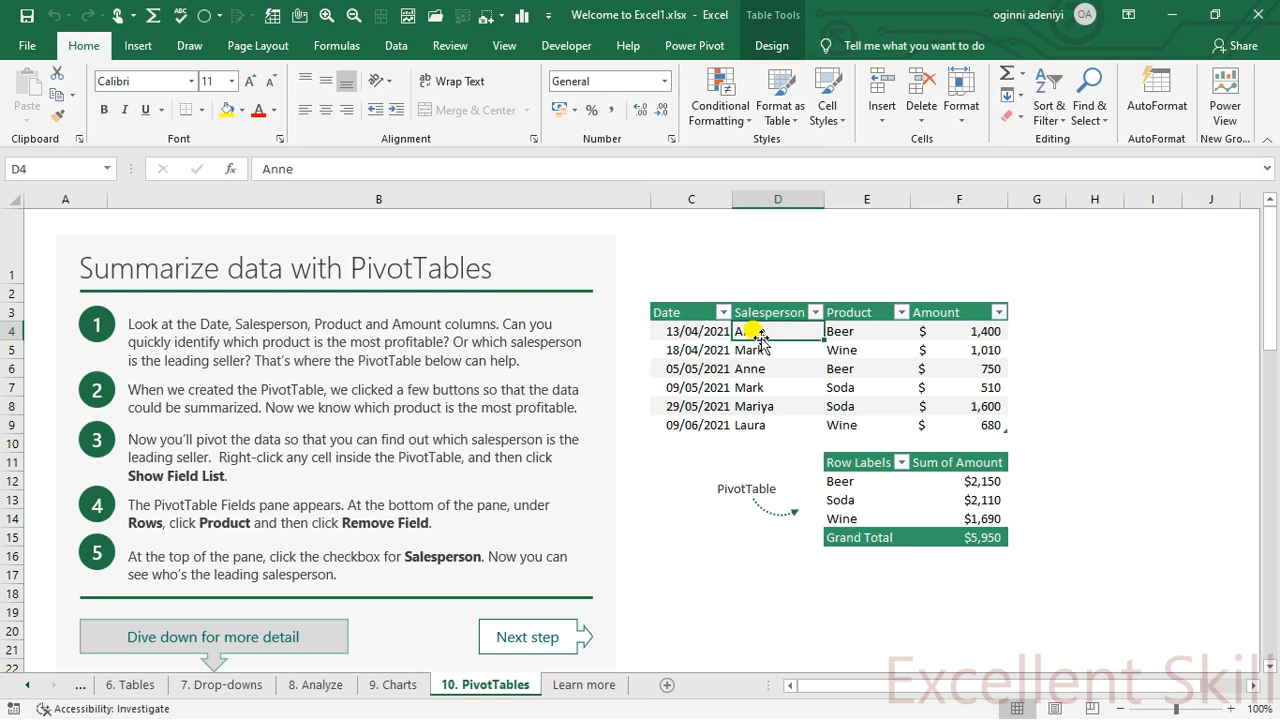
click(743, 372)
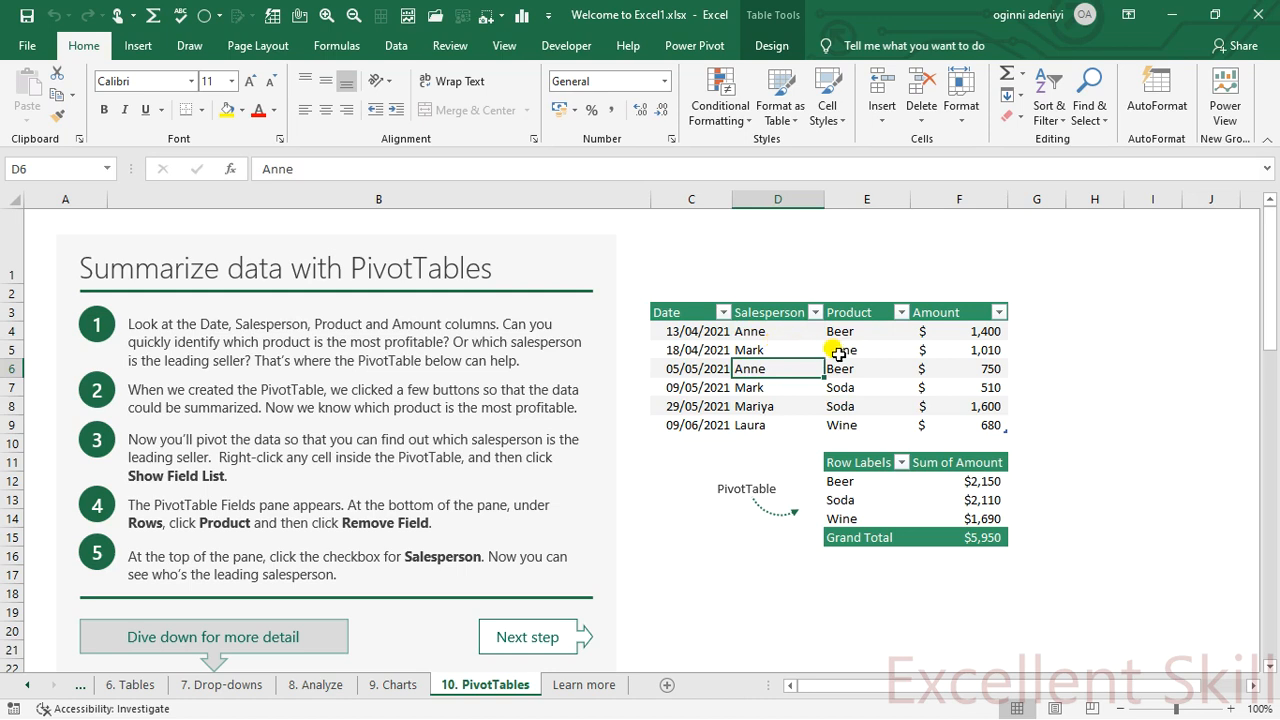
click(745, 349)
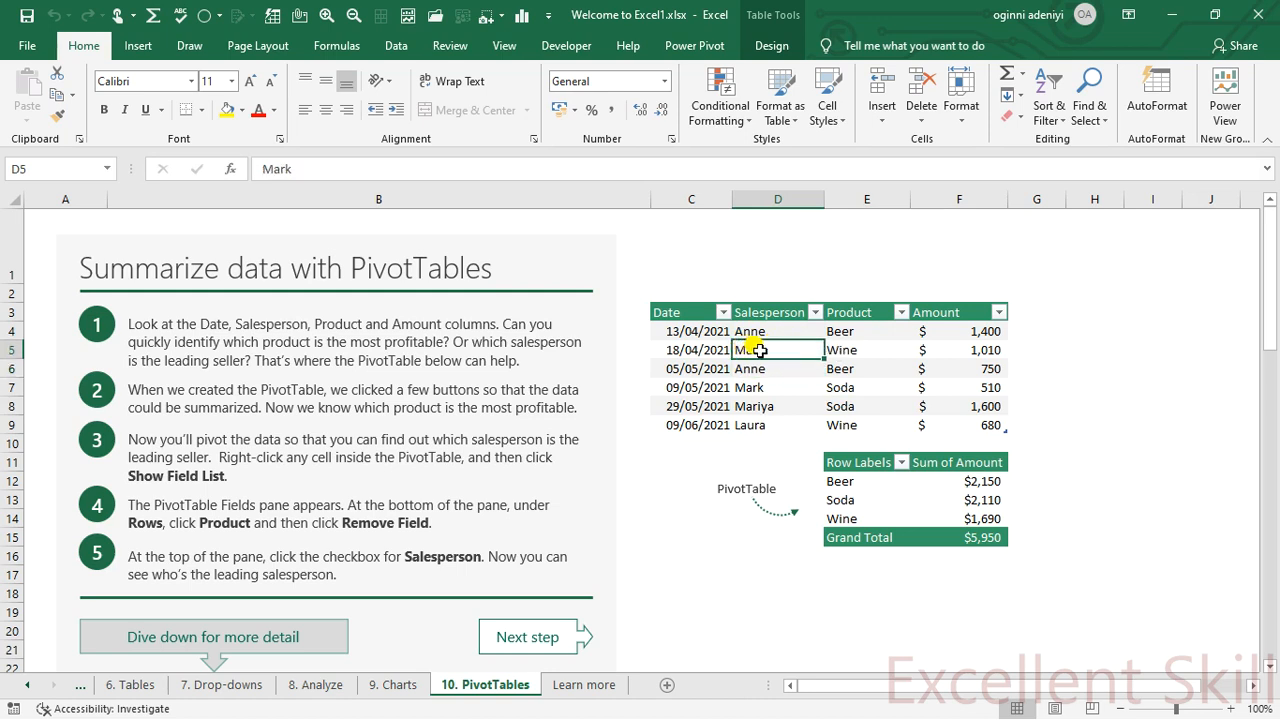
click(764, 425)
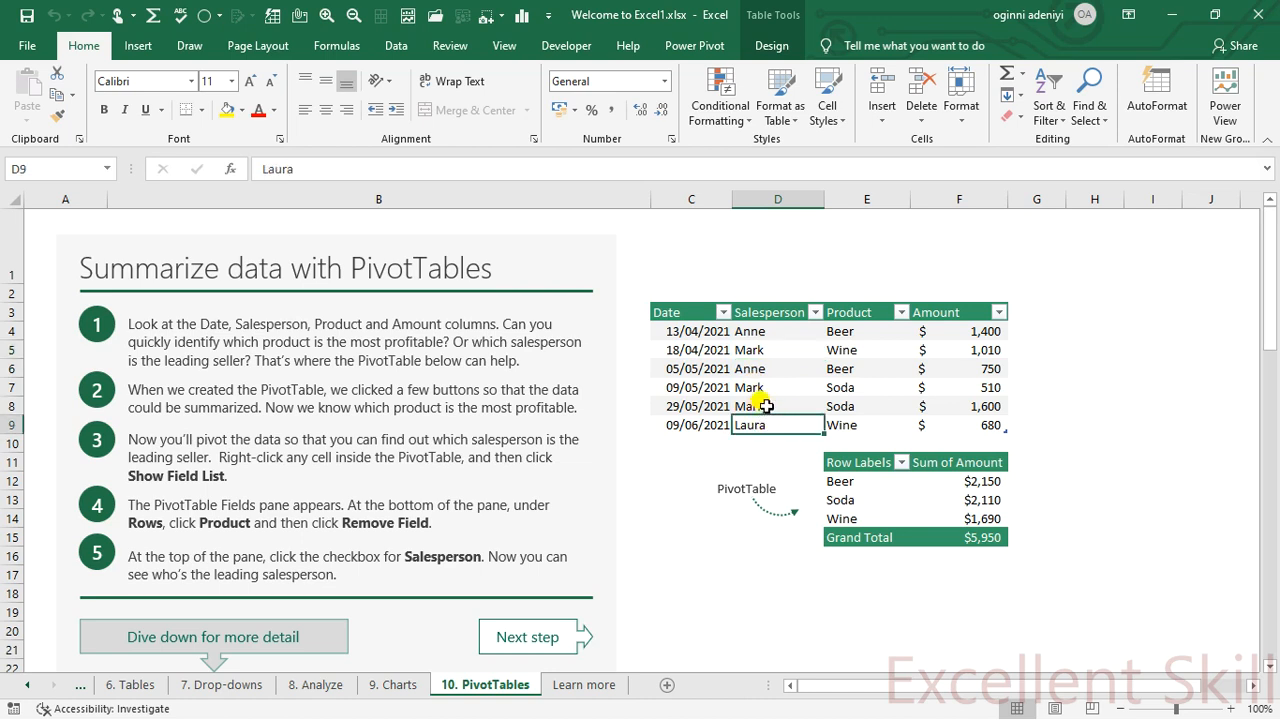
click(750, 350)
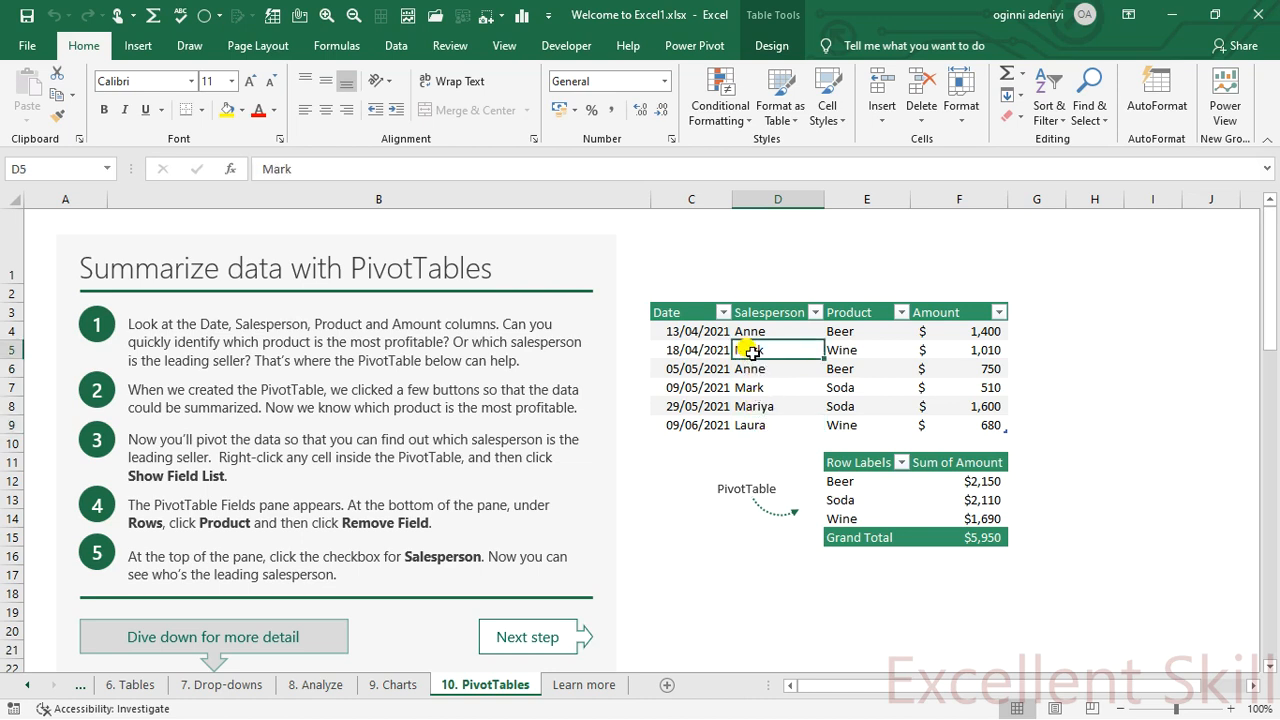
click(834, 348)
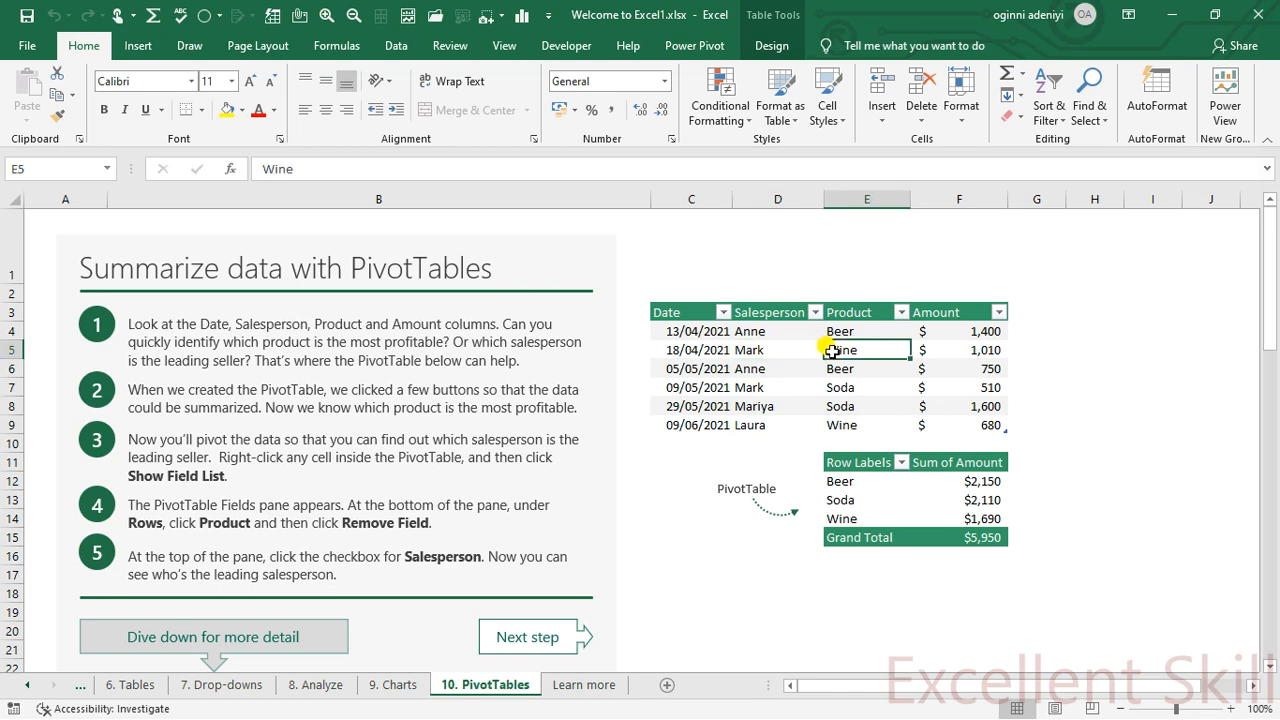
click(830, 388)
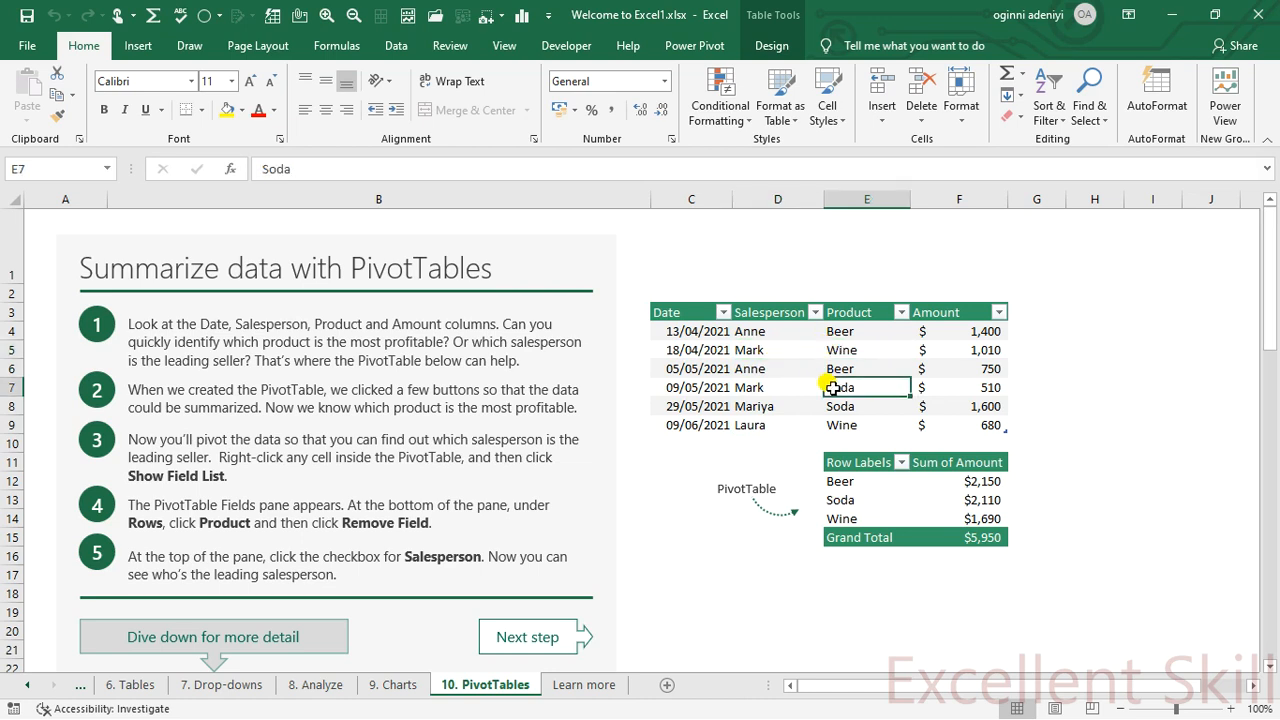
click(839, 426)
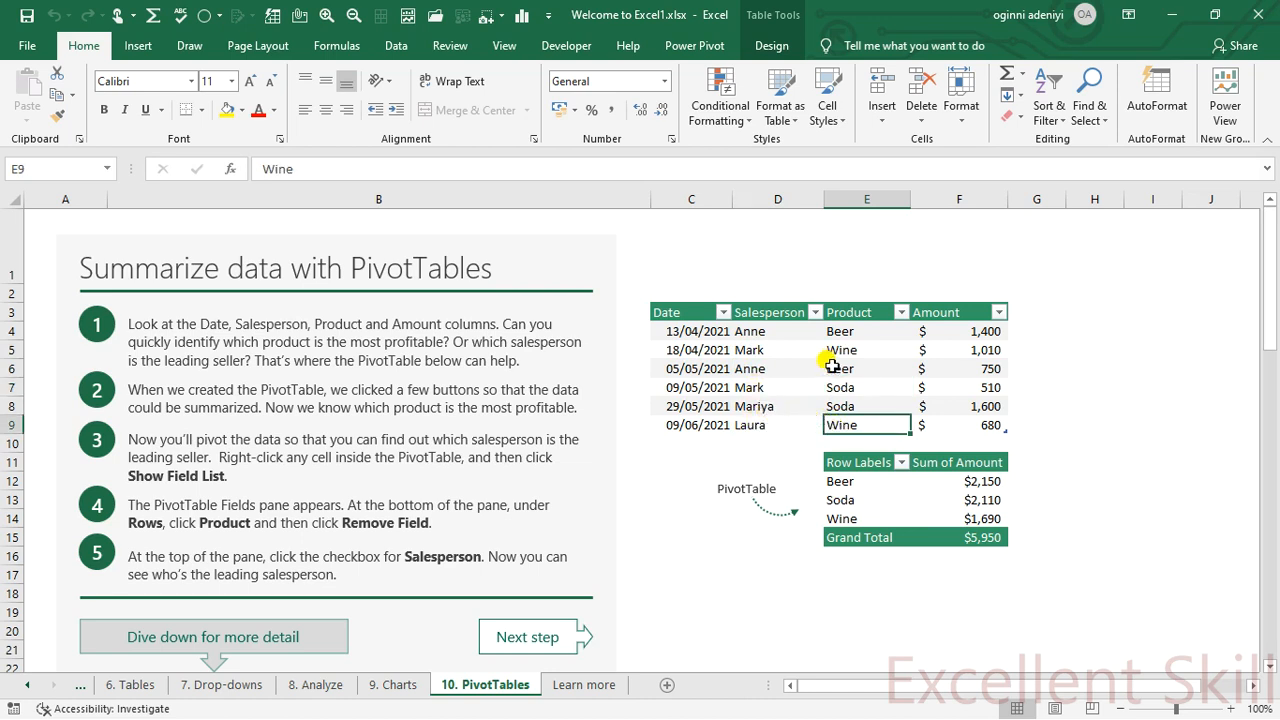
click(772, 419)
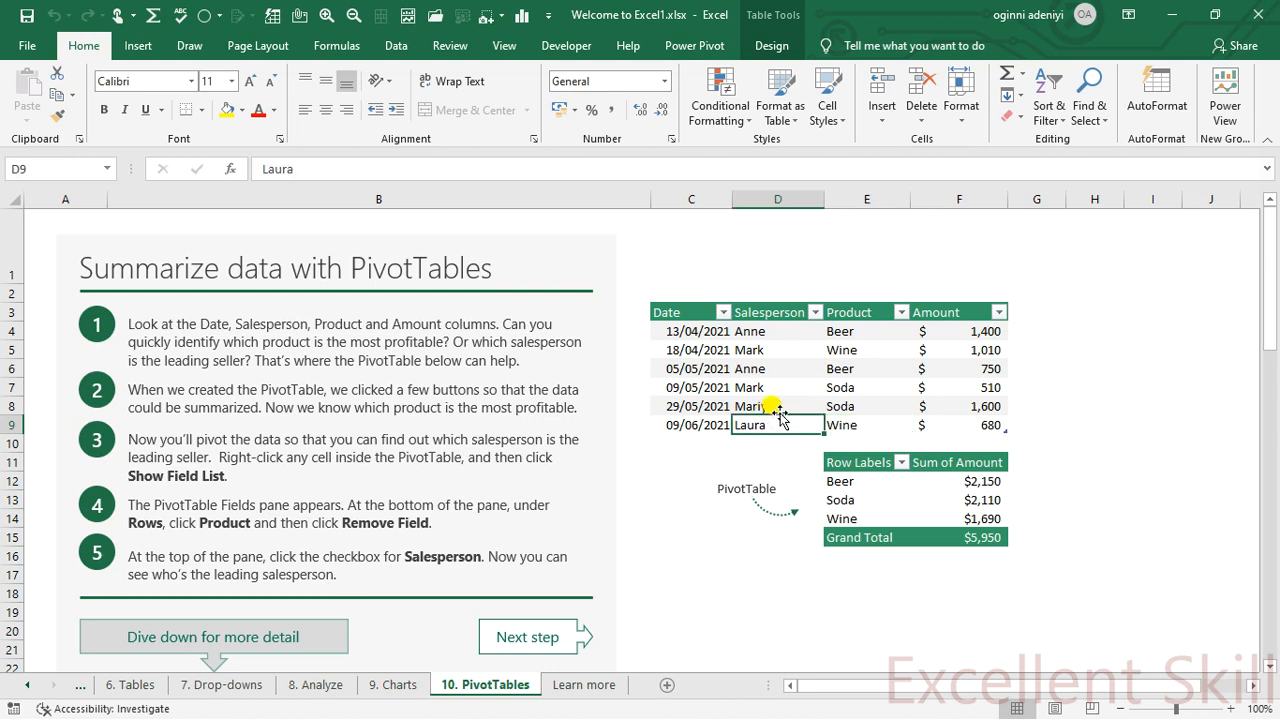
click(770, 406)
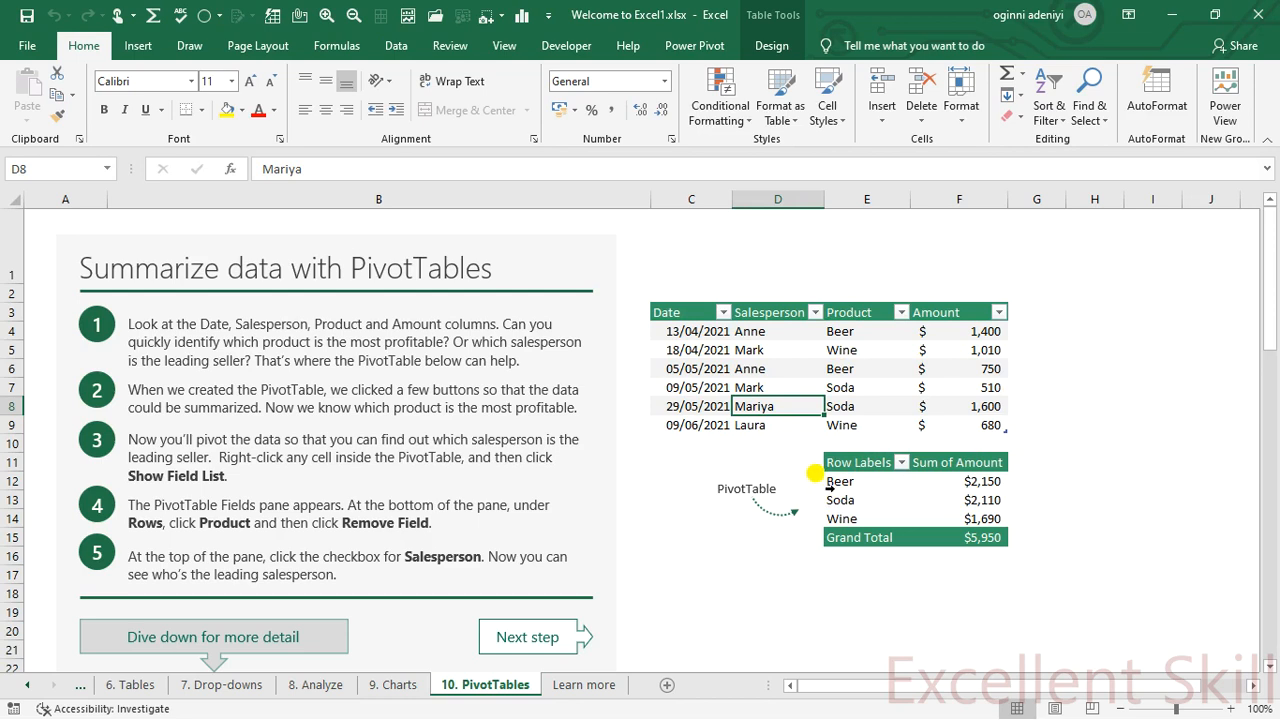
mouse_move(993, 485)
click(1050, 540)
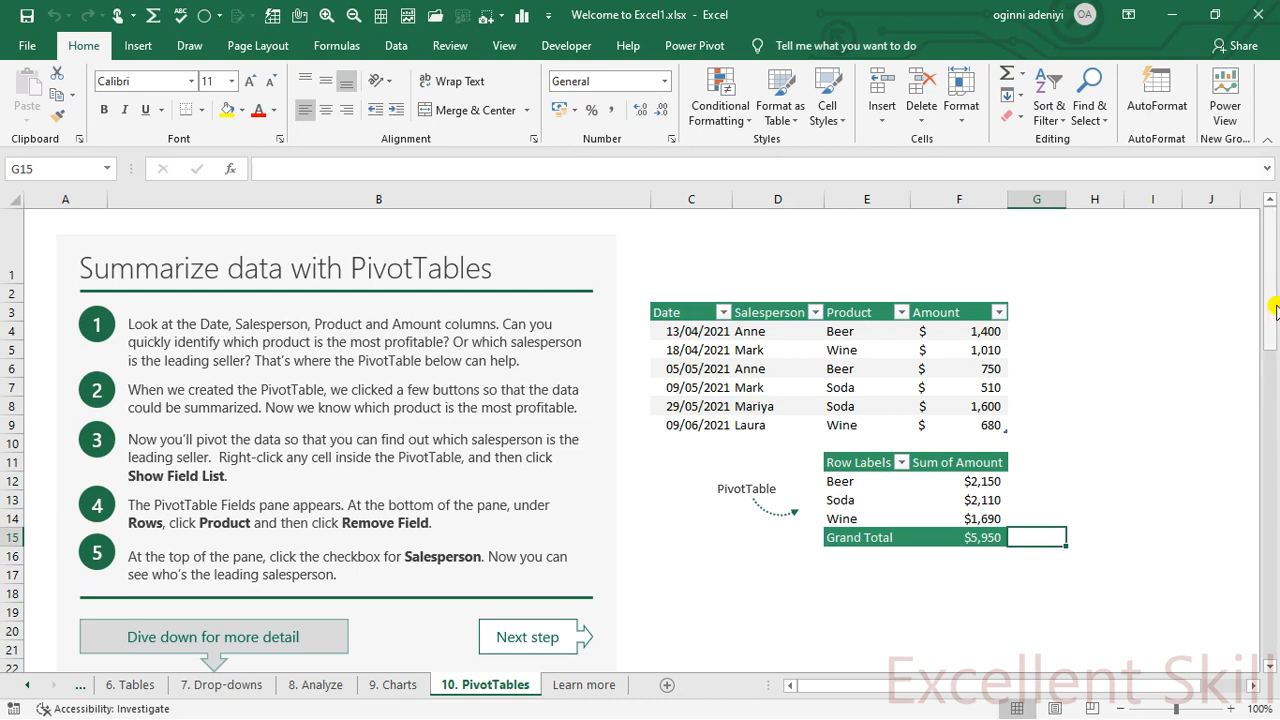
- Go down to the Create a PivotTable section and select an Amount cell inside its sales table
mouse_move(1275, 310)
mouse_down()
mouse_move(1275, 345)
mouse_move(1275, 313)
mouse_up()
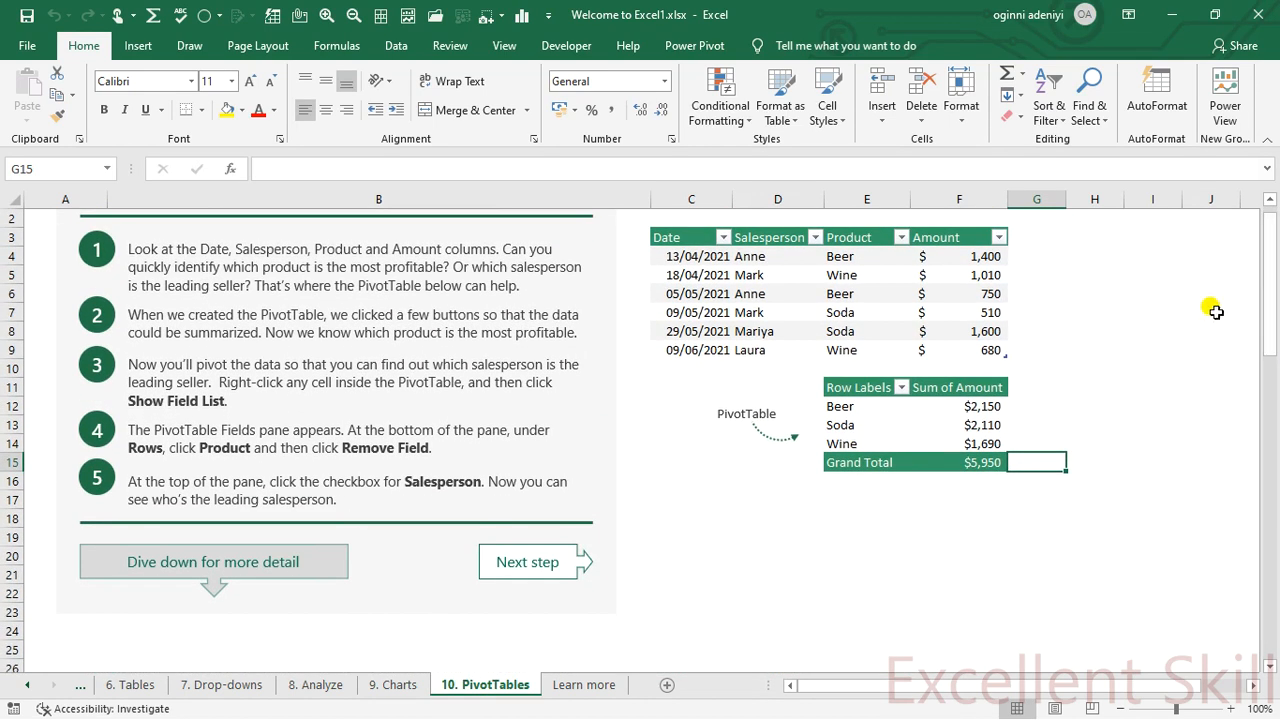
click(1201, 312)
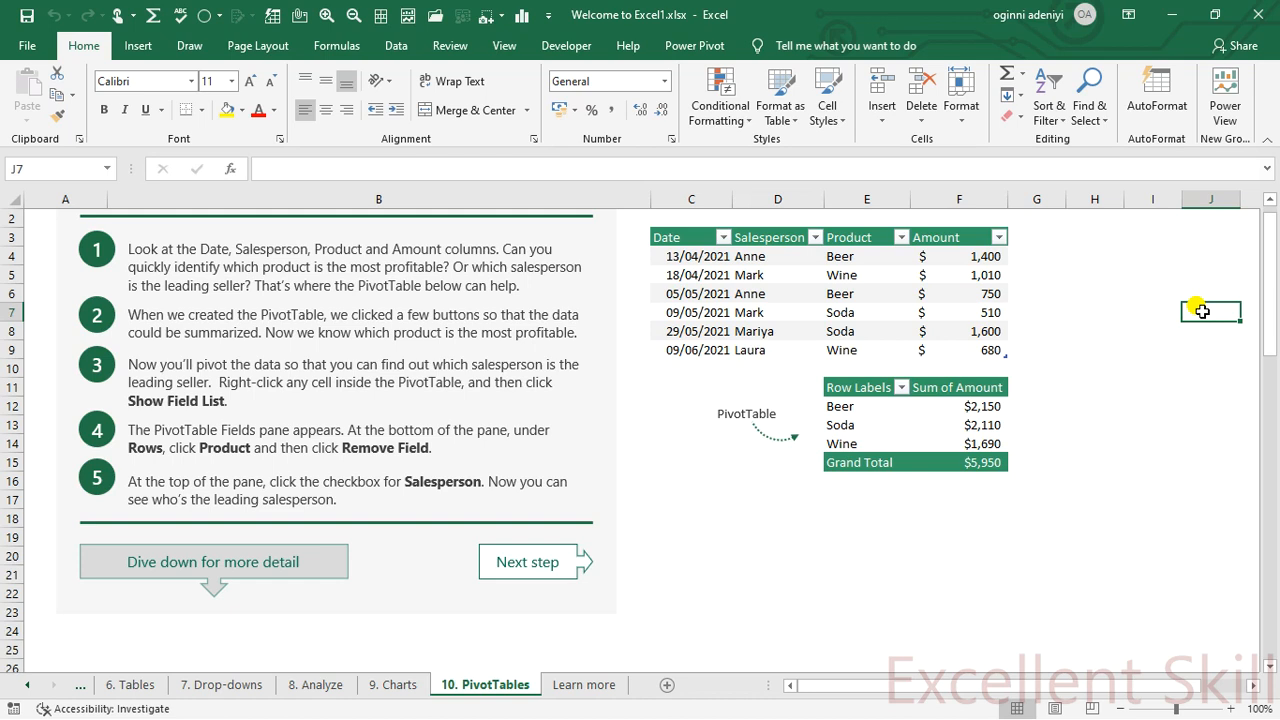
key(Down)
key(Down)
key(Down)
key(Down)
key(Down)
key(Down)
key(Down)
key(Down)
key(Down)
key(Down)
key(Down)
key(Down)
key(Down)
key(Down)
key(Down)
key(Down)
key(Down)
key(Down)
key(Down)
key(Down)
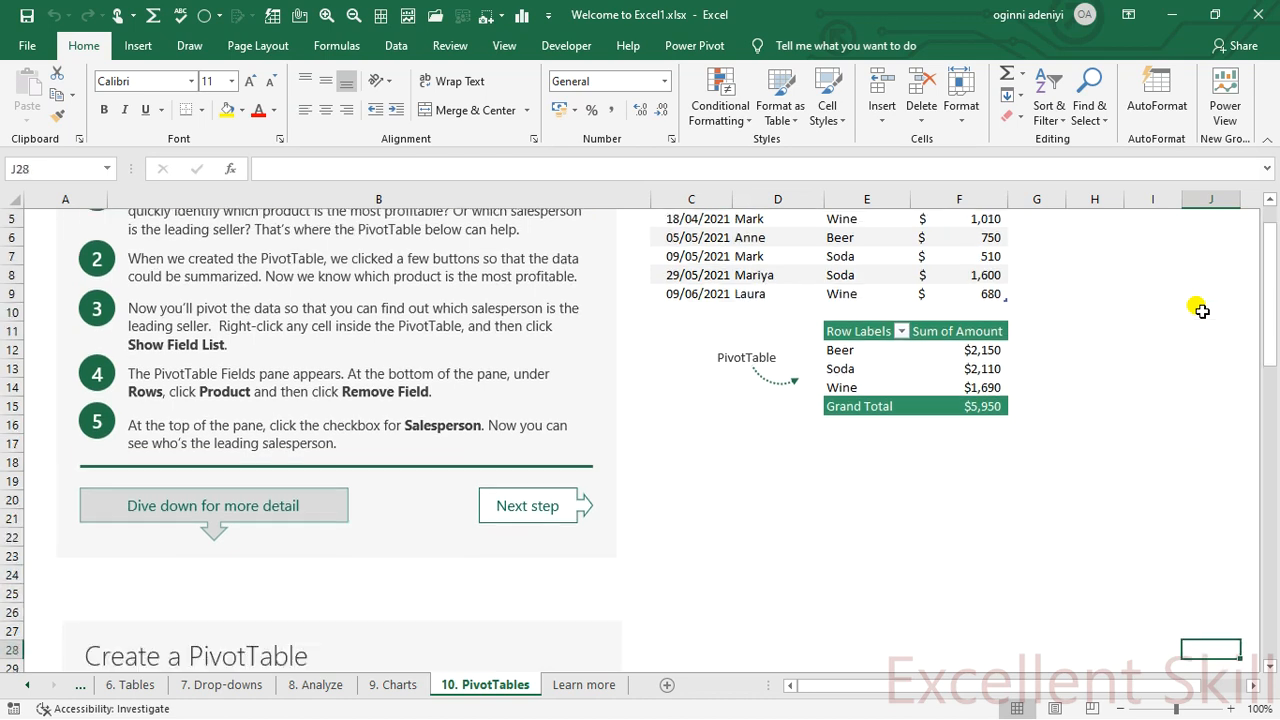
key(Down)
key(Down)
key(Down)
key(Down)
key(Down)
key(Down)
key(Down)
key(Down)
key(Down)
key(Down)
key(Down)
key(Down)
key(Down)
key(Down)
key(Down)
key(Down)
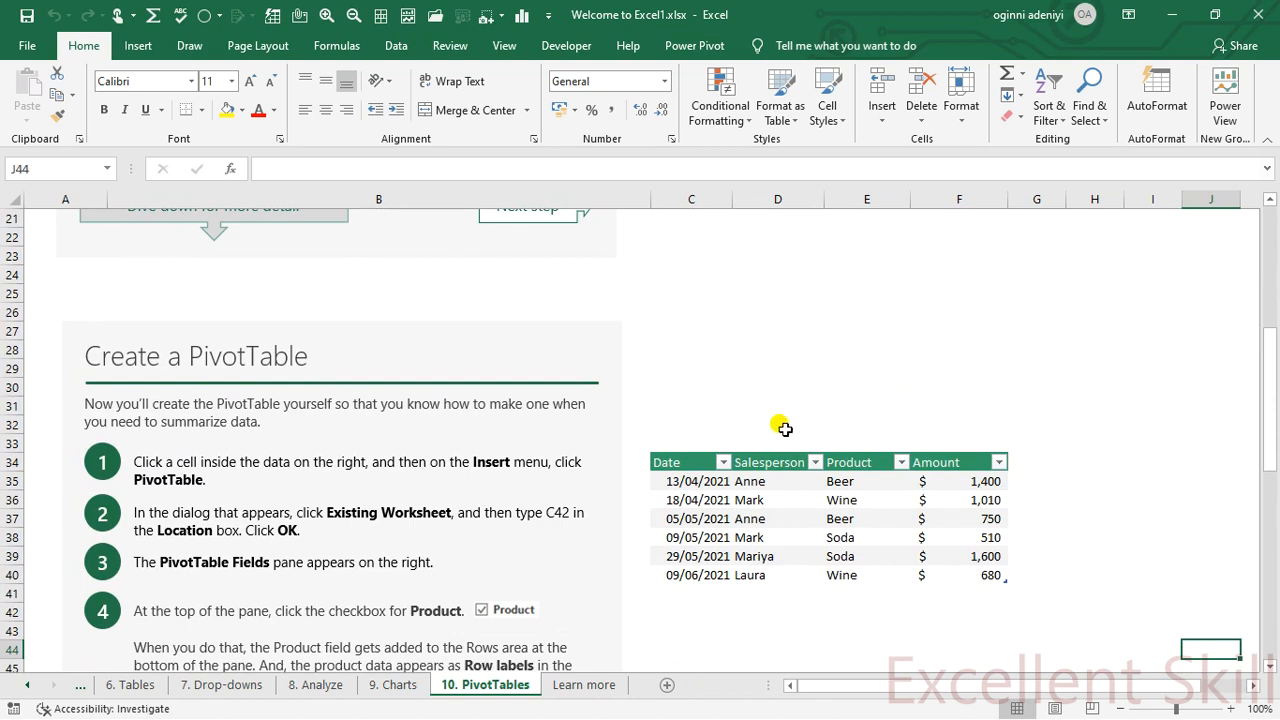
click(916, 500)
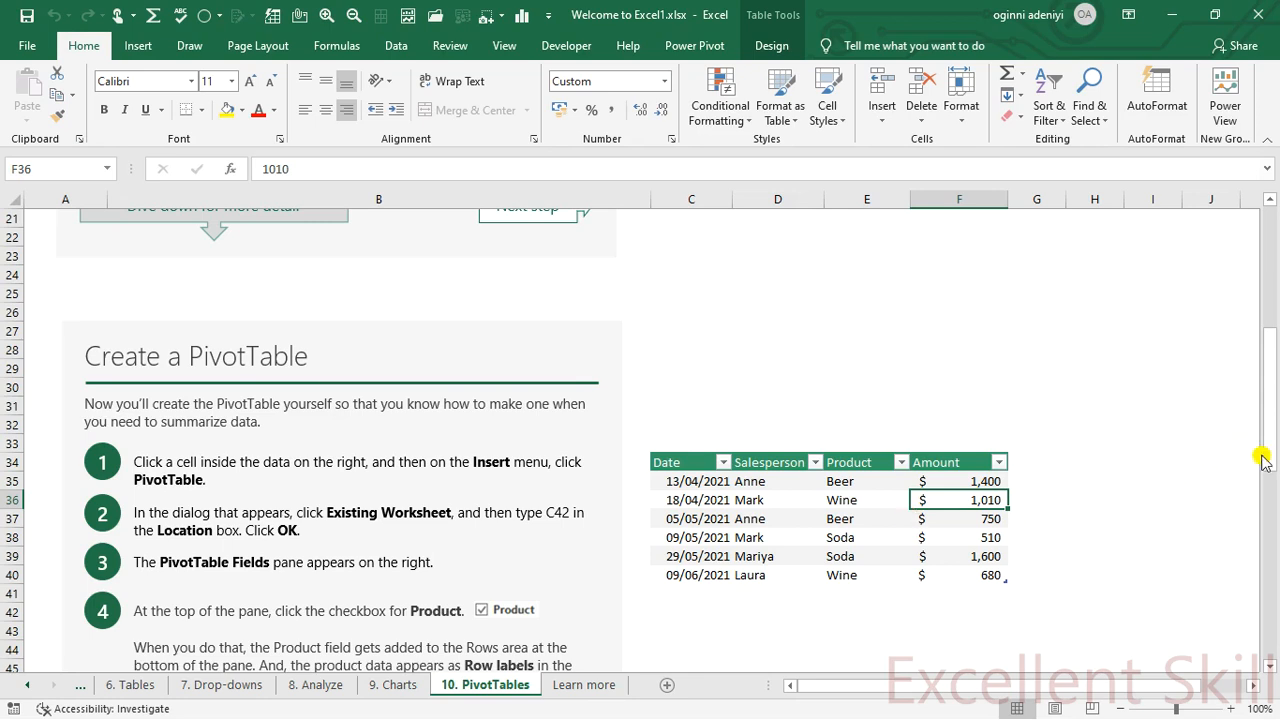
drag(1265, 455, 1265, 426)
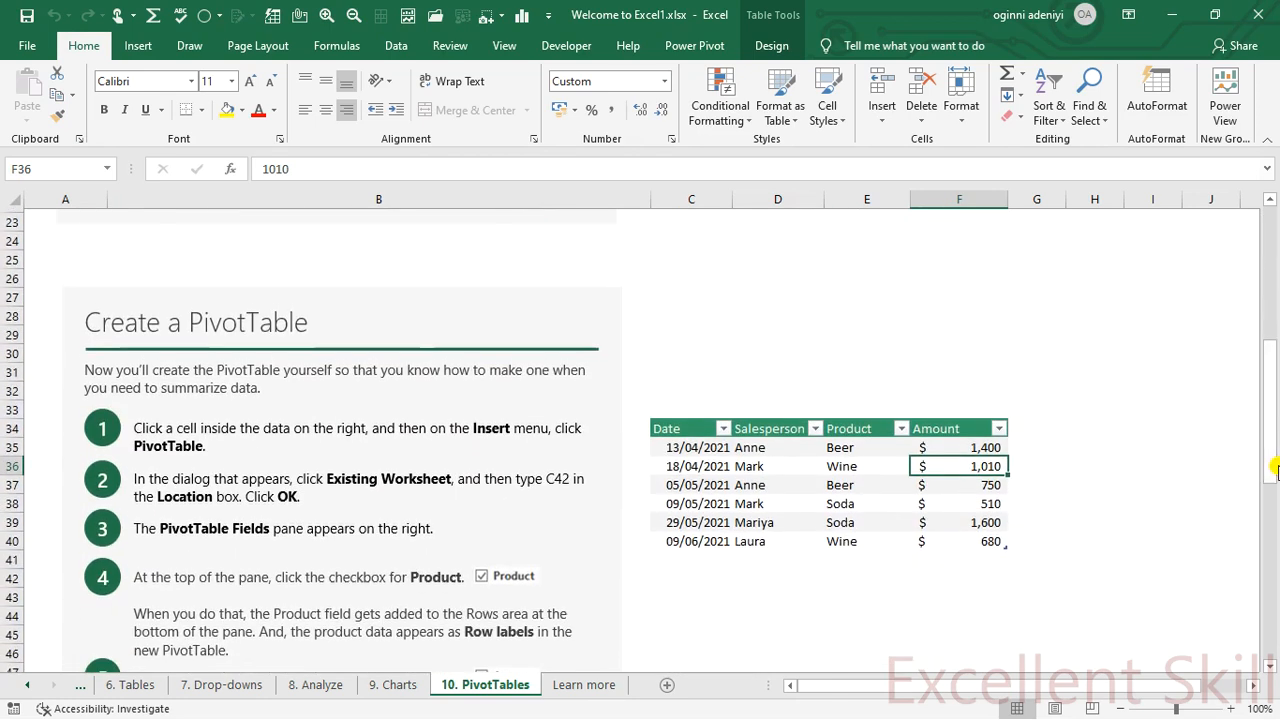
click(930, 518)
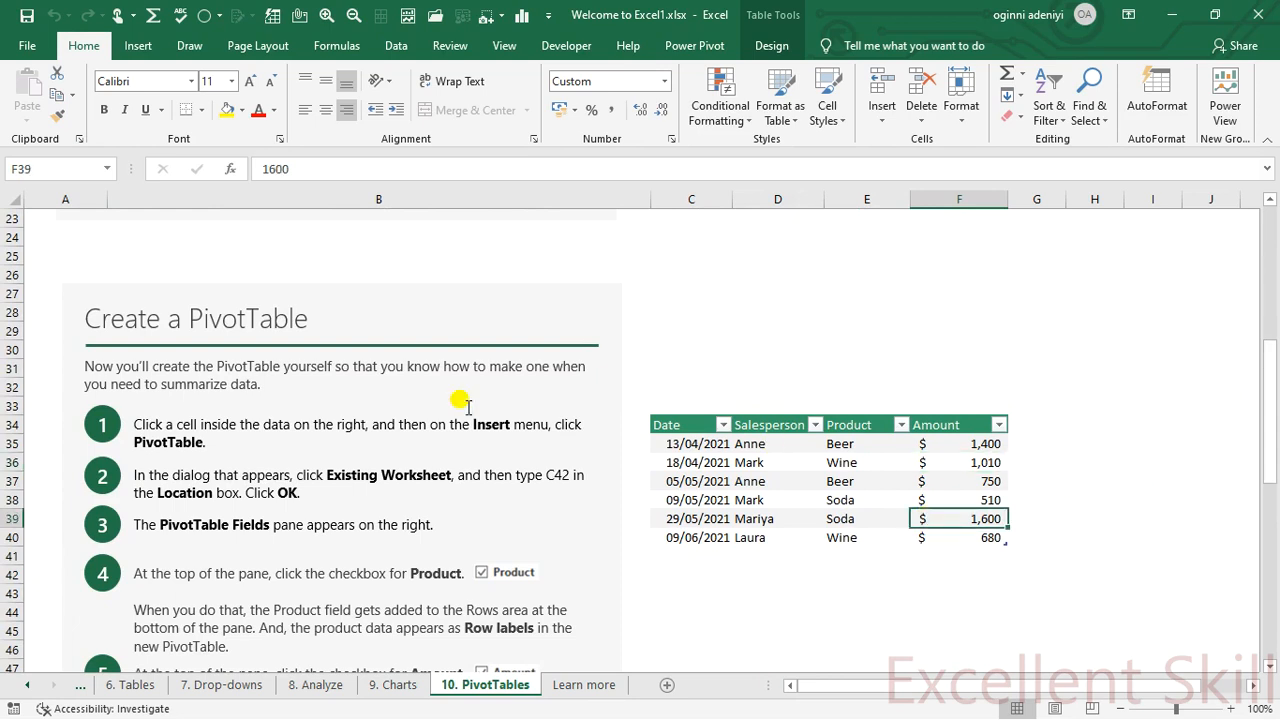
click(142, 47)
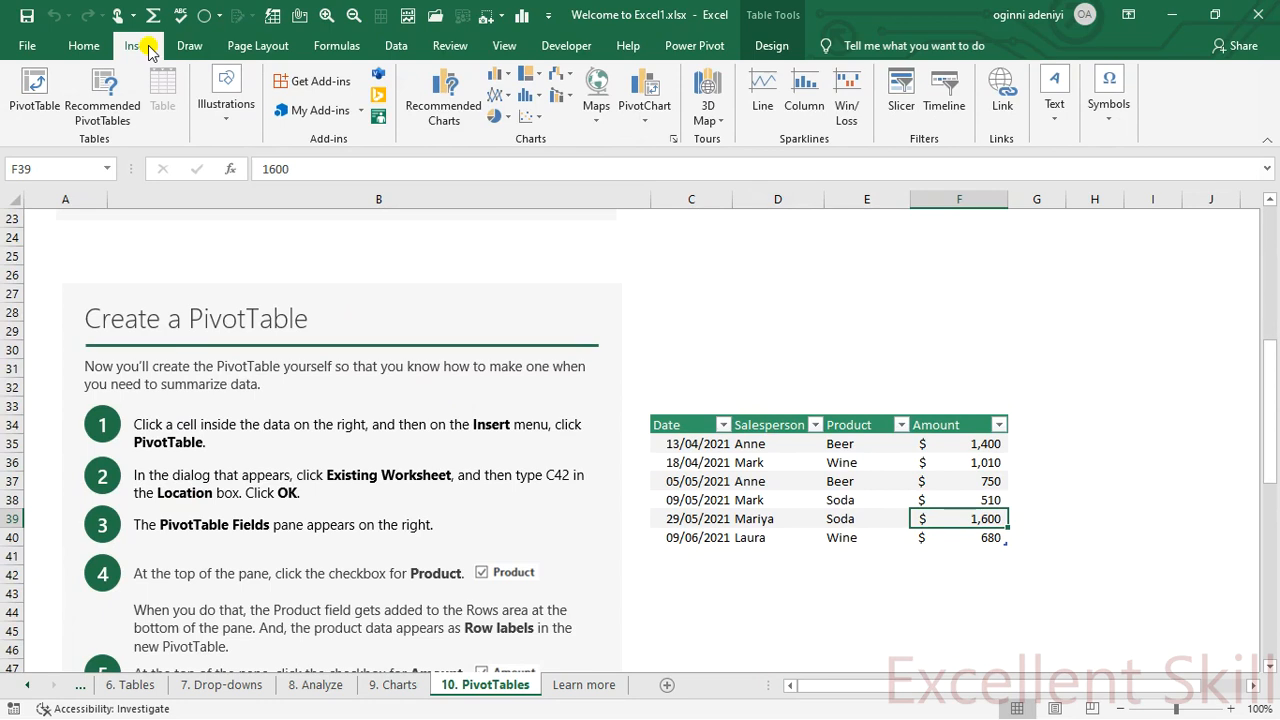
click(40, 90)
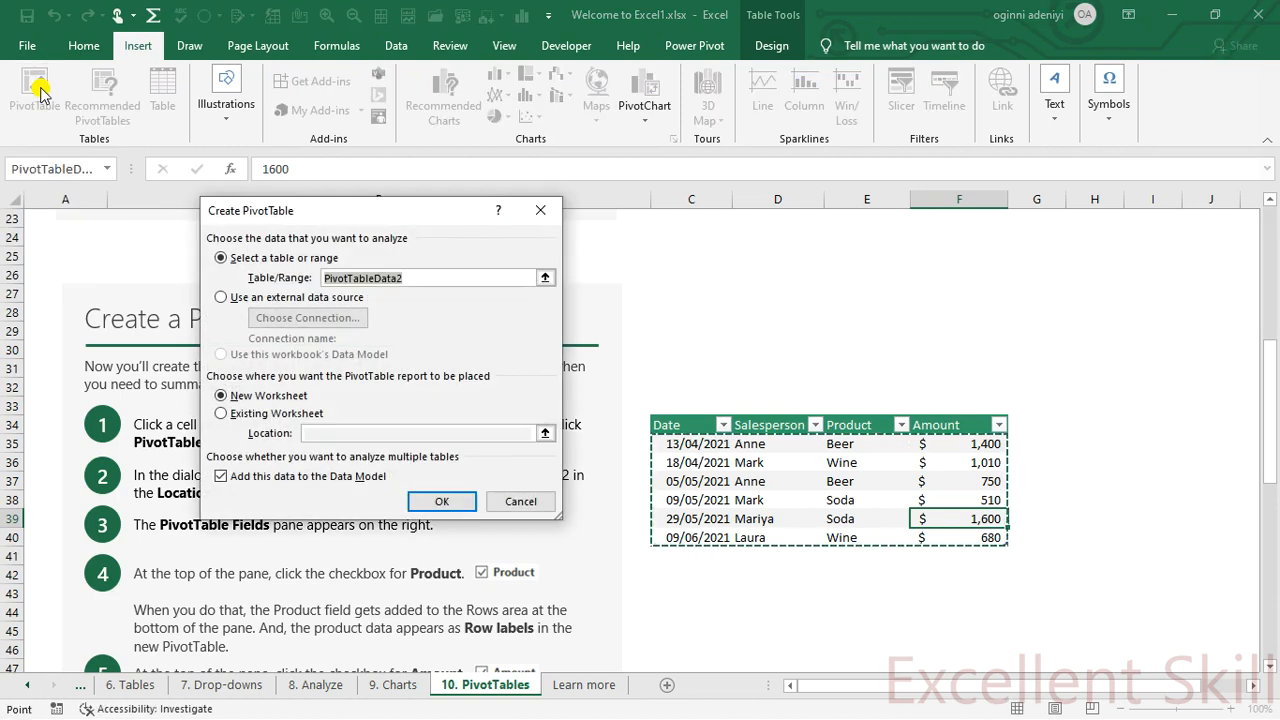
click(541, 210)
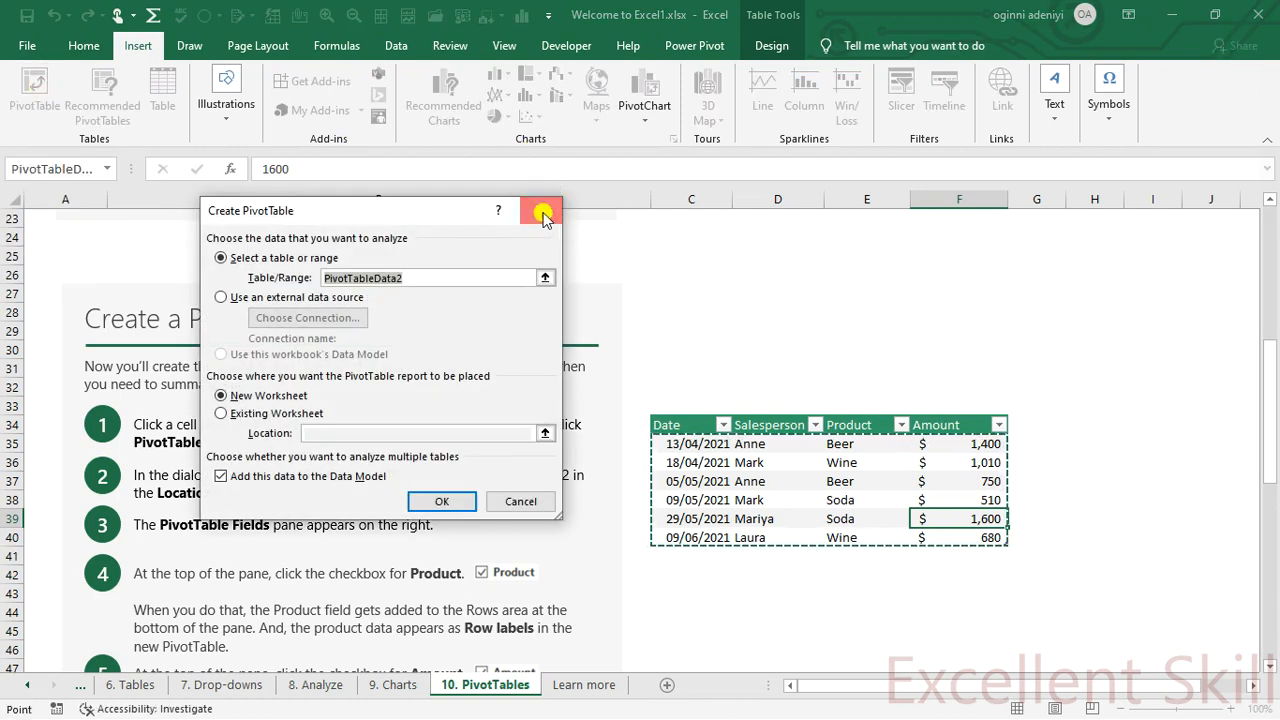
- Examine the Salesperson and Product entries in the sales table by selecting individual cells across its rows
click(820, 481)
click(830, 481)
click(765, 480)
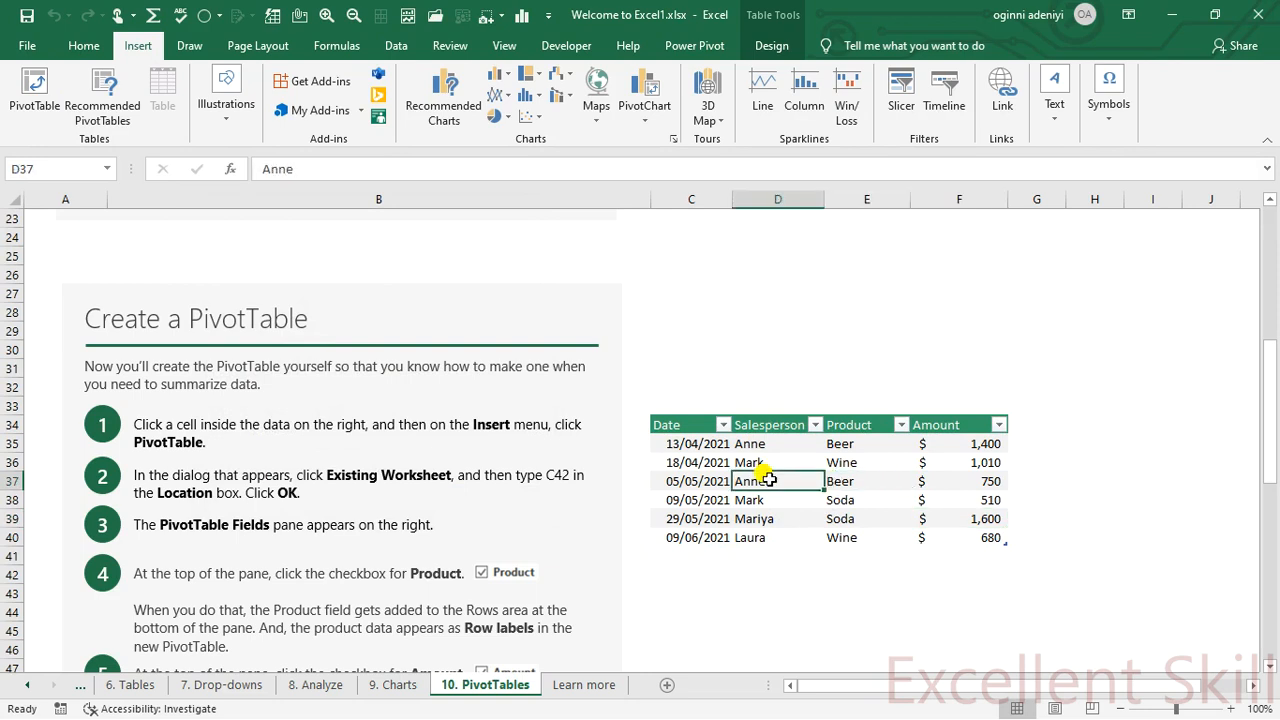
click(846, 499)
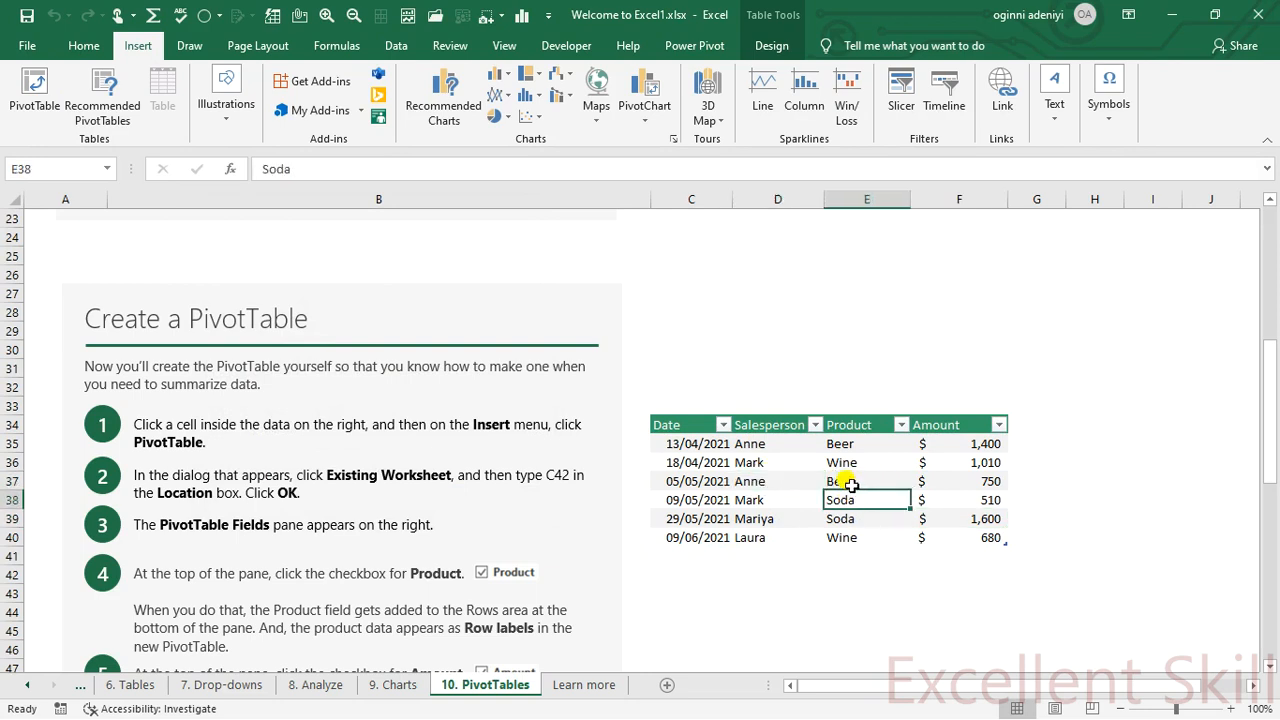
click(847, 481)
click(845, 462)
click(745, 460)
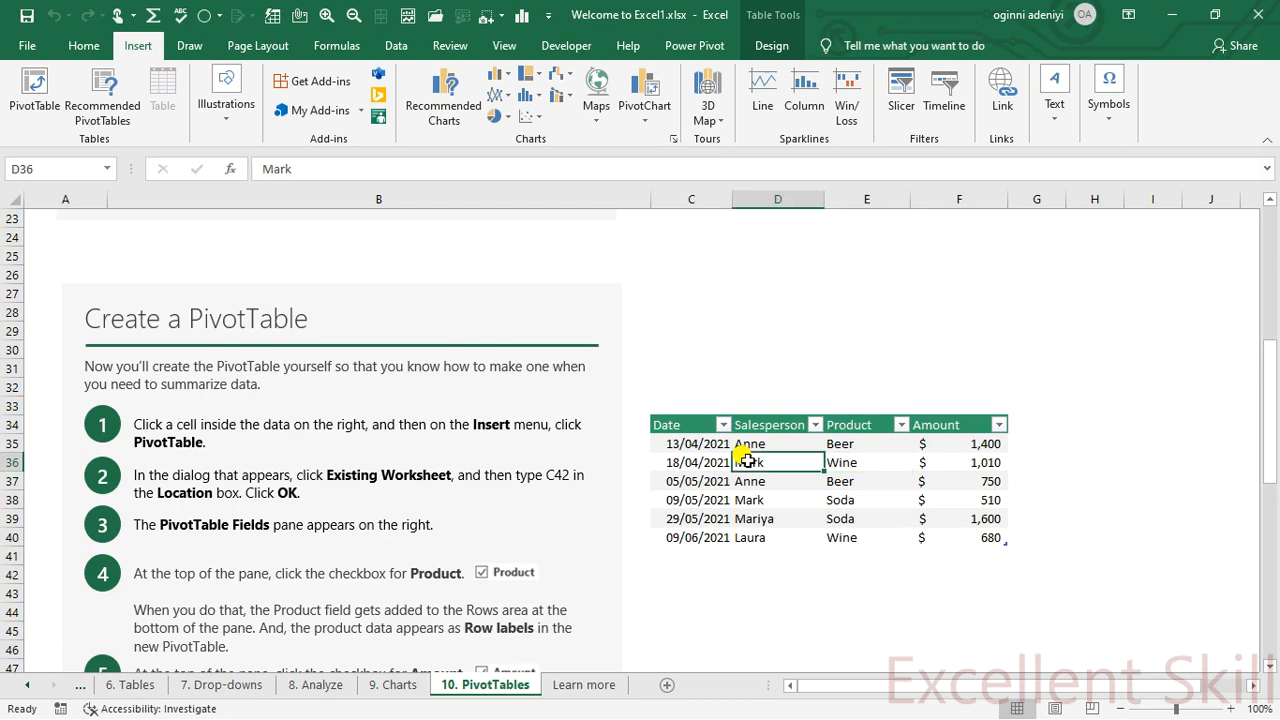
click(885, 445)
click(850, 462)
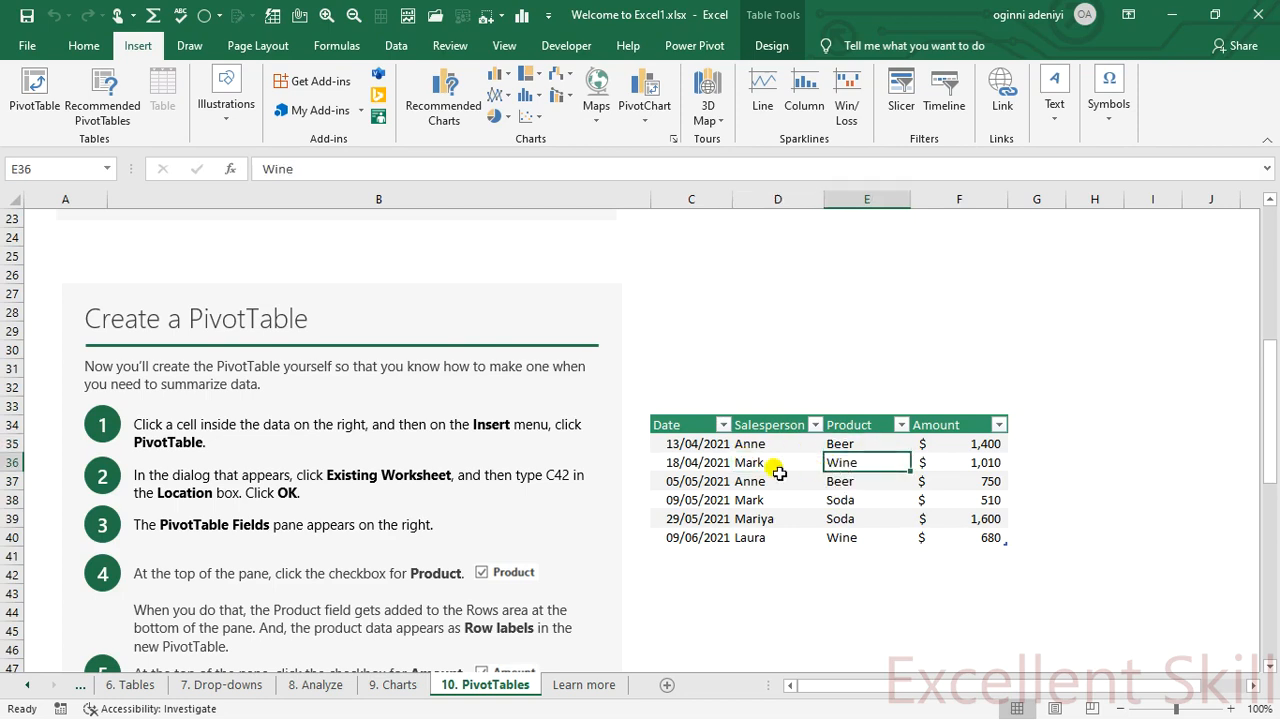
click(752, 477)
click(853, 481)
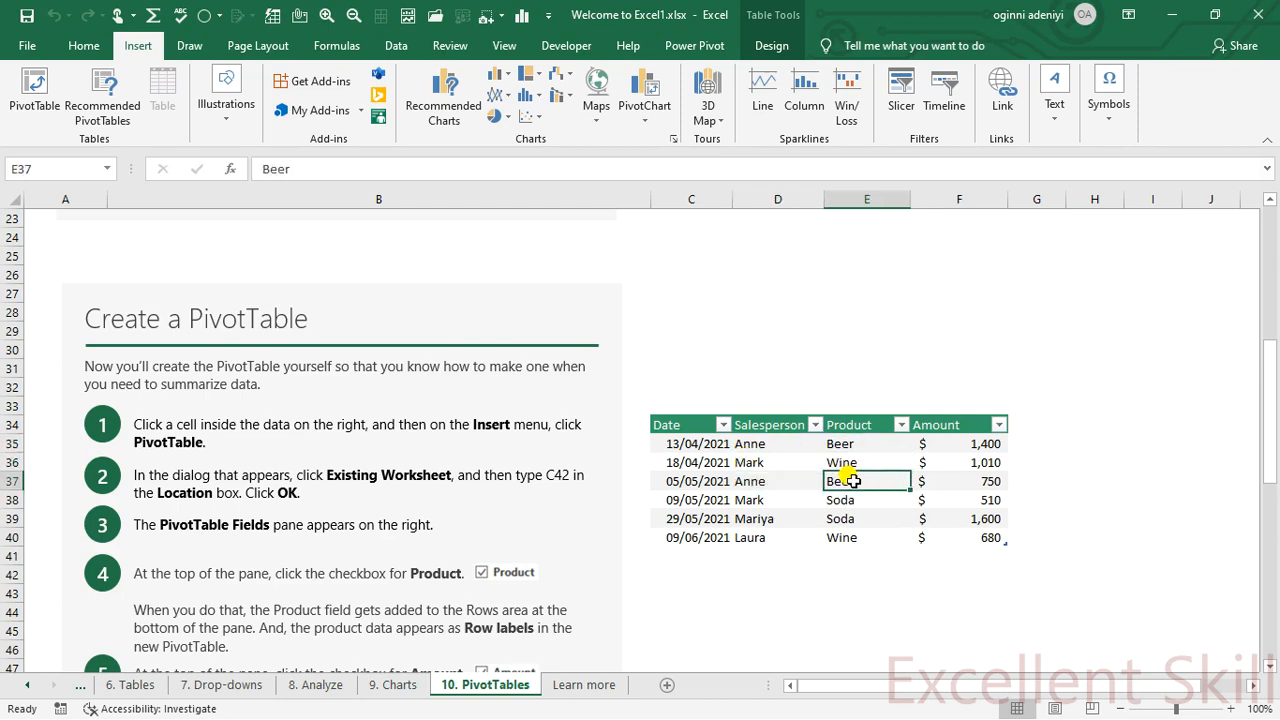
click(747, 479)
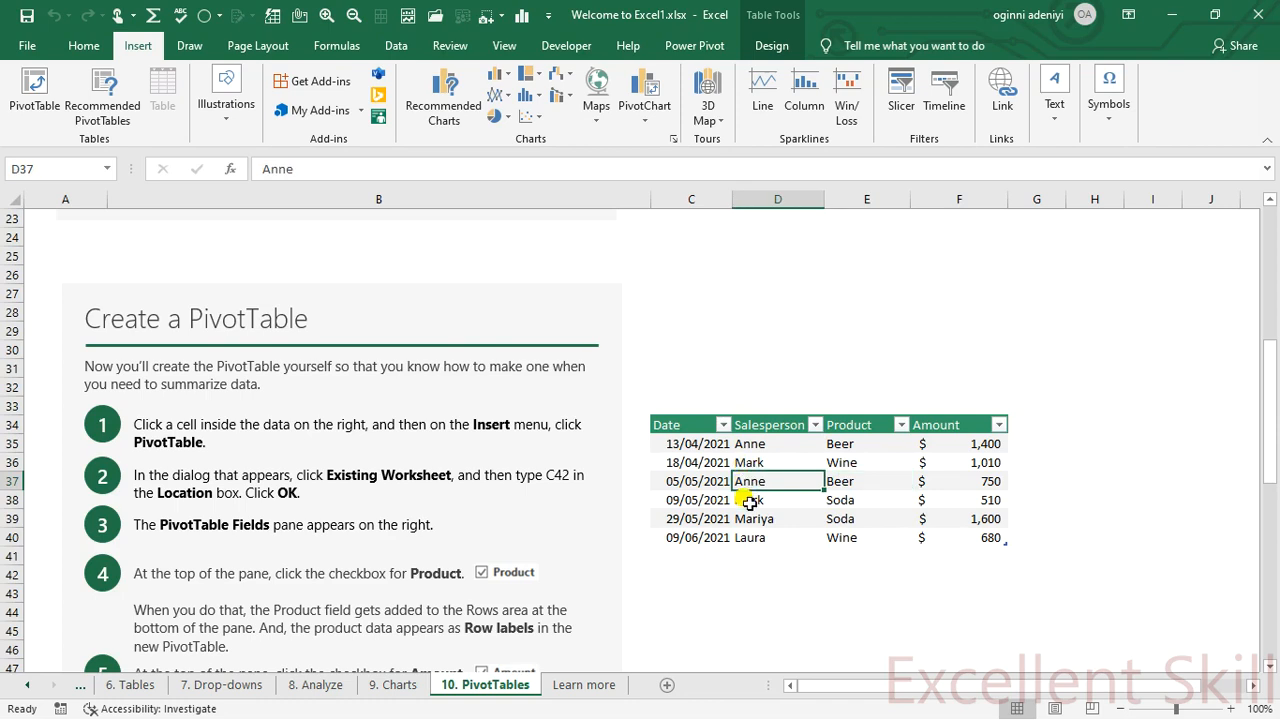
click(744, 463)
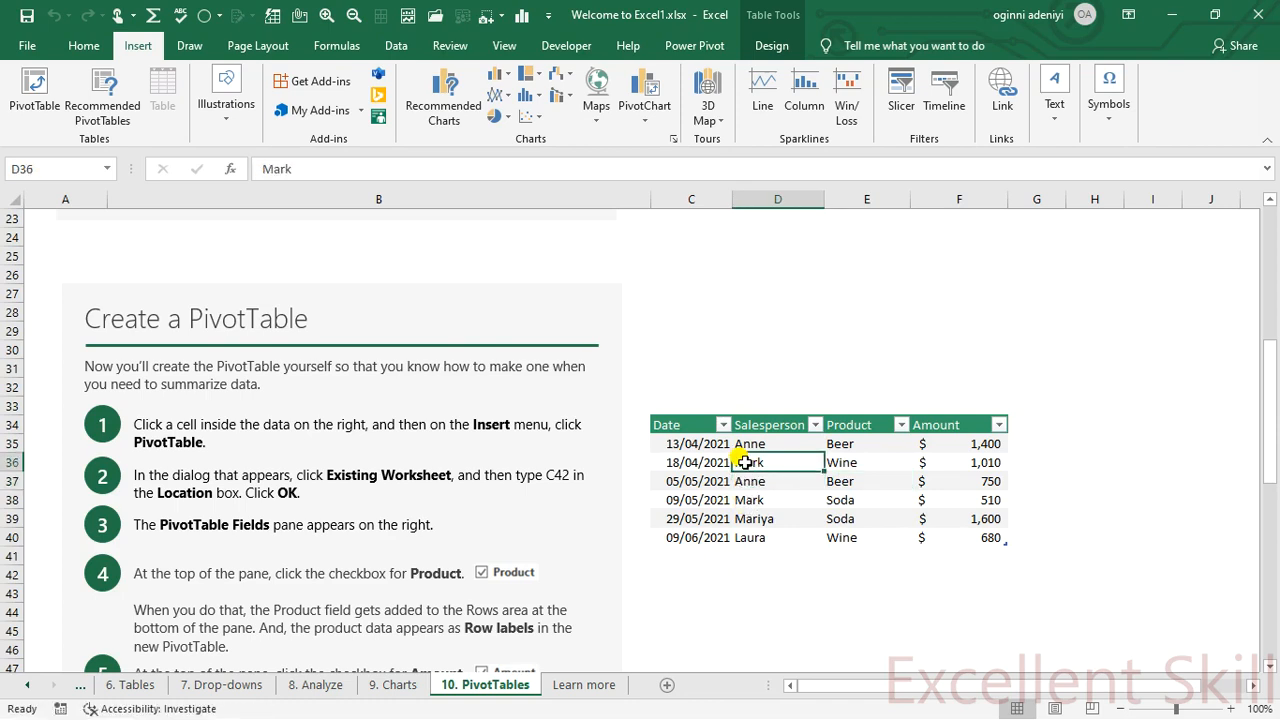
click(745, 481)
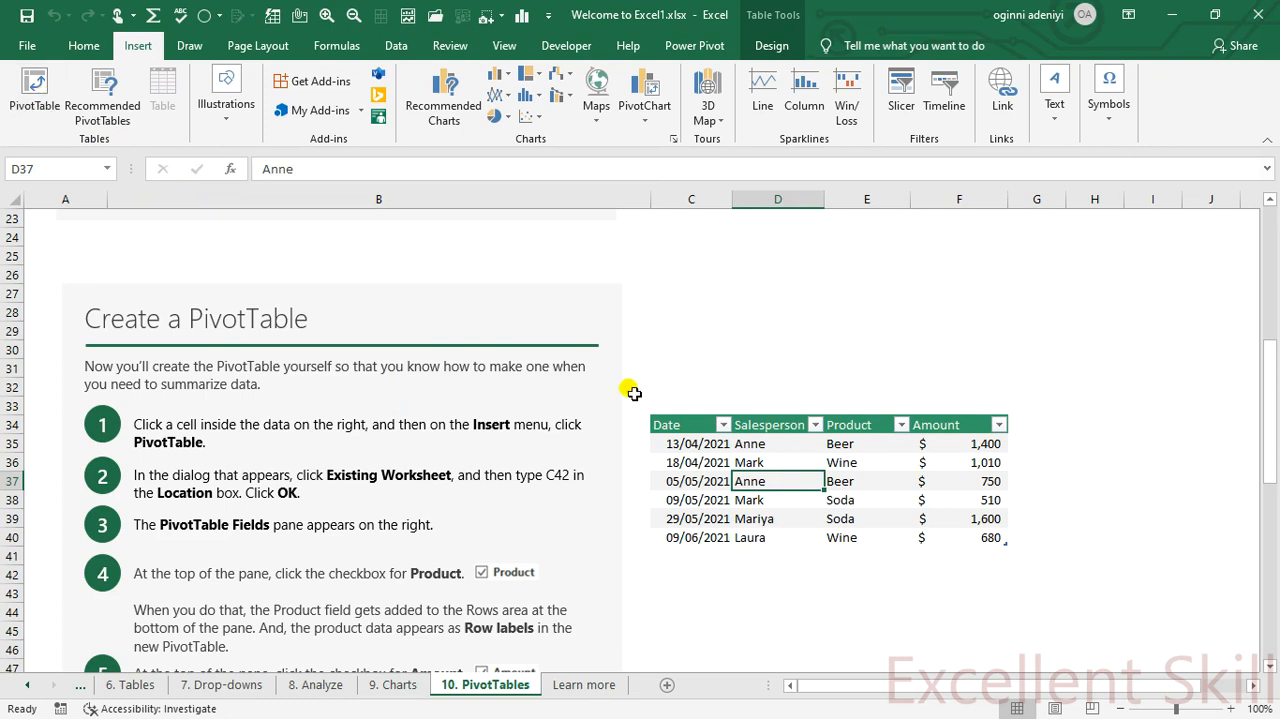
- Start a PivotTable from a Salesperson cell and reselect the whole sales table, headers included, as its source range
click(777, 313)
click(747, 481)
click(52, 125)
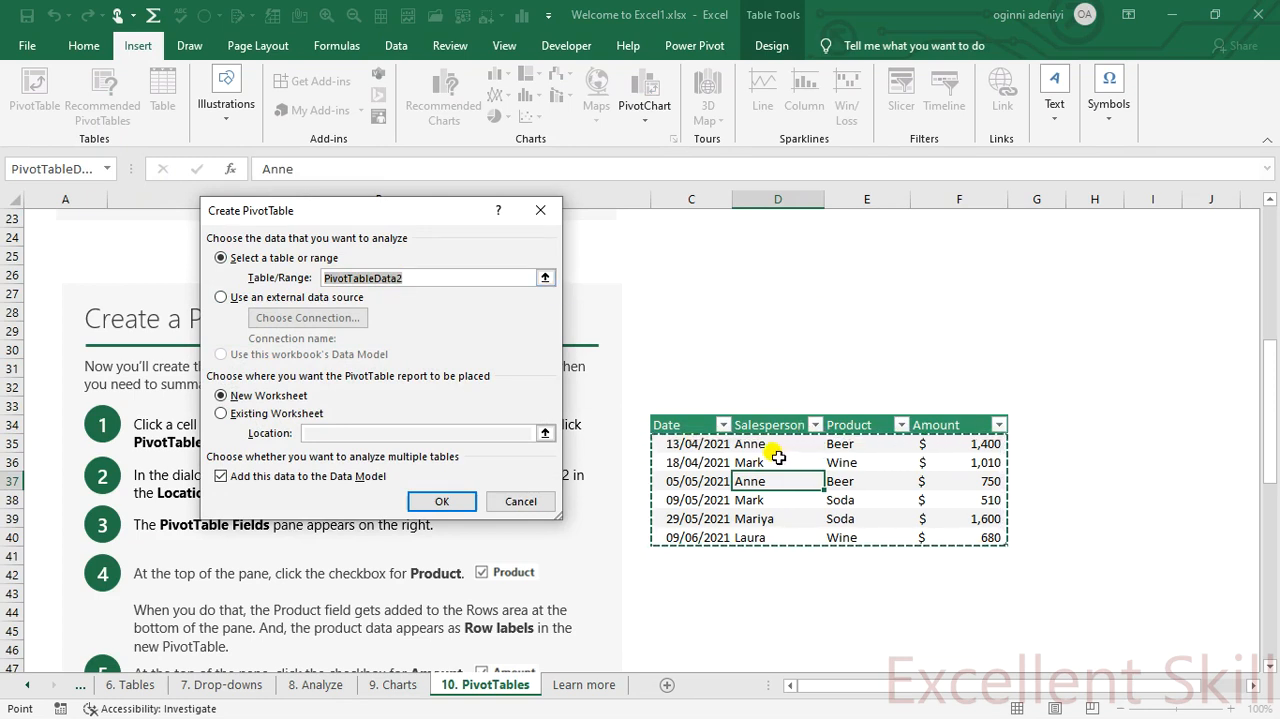
drag(412, 278, 305, 278)
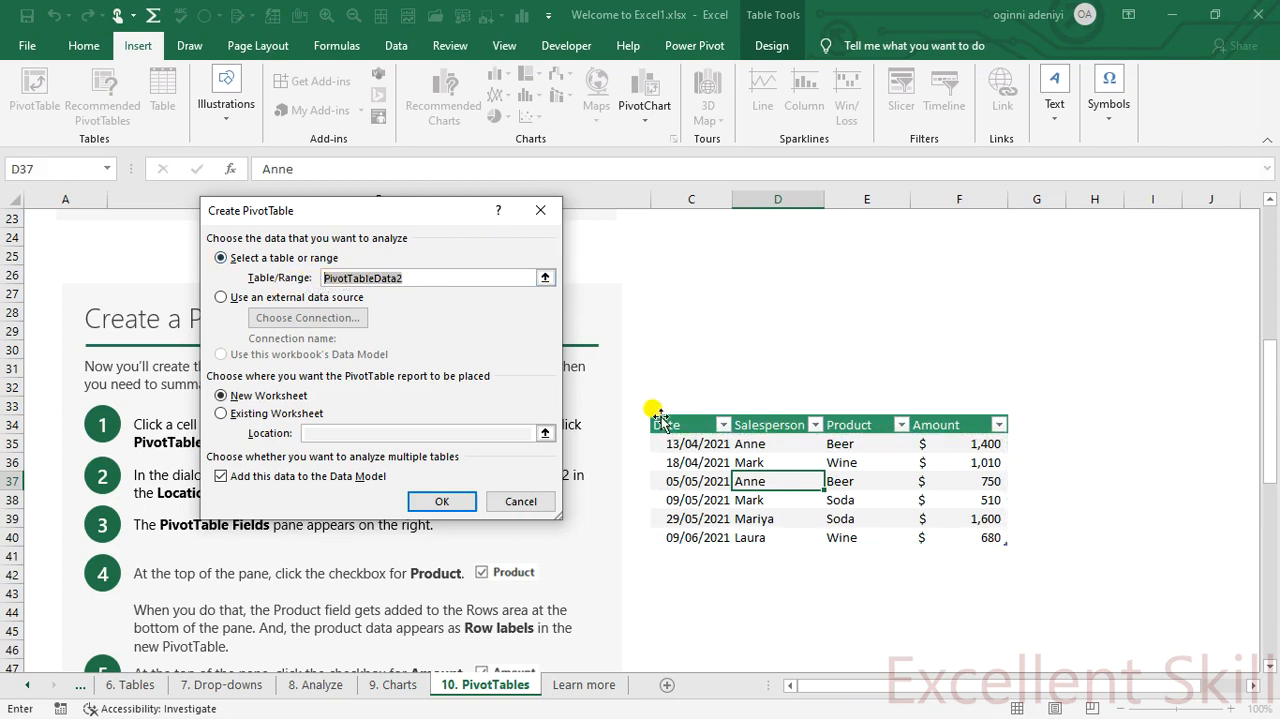
drag(656, 422, 837, 535)
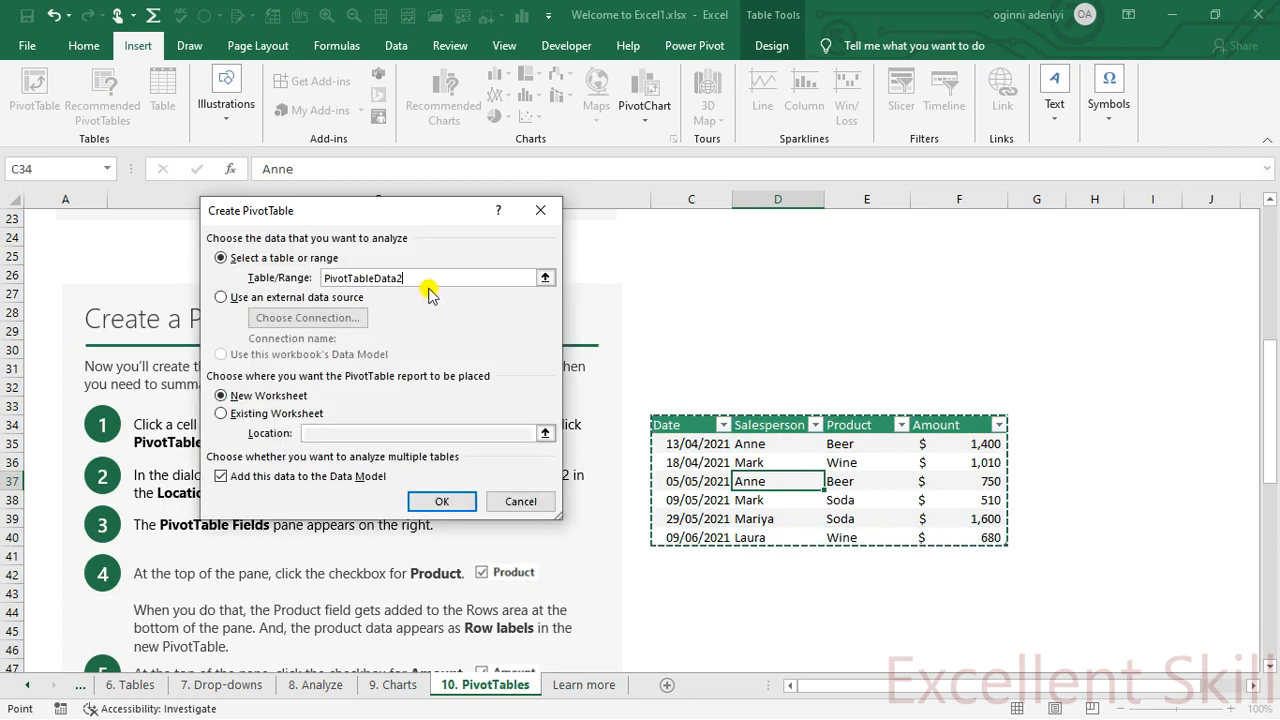
drag(424, 277, 308, 278)
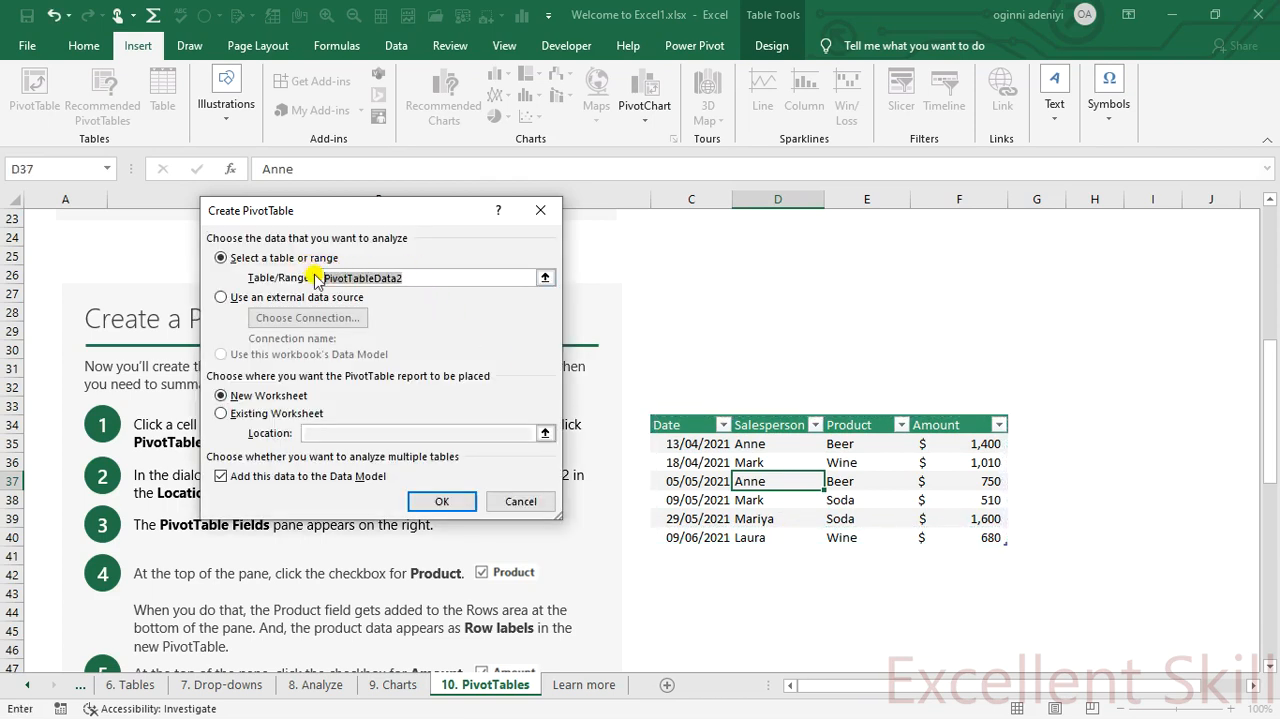
click(668, 425)
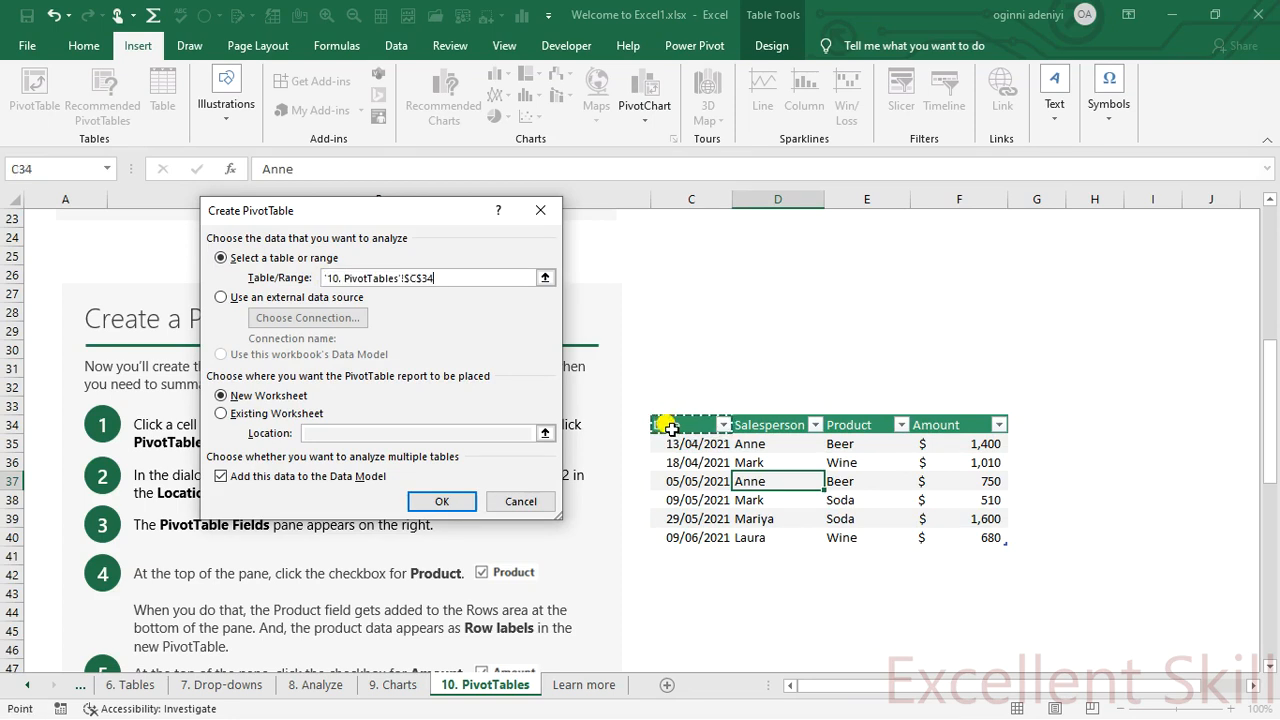
key(ctrl+a)
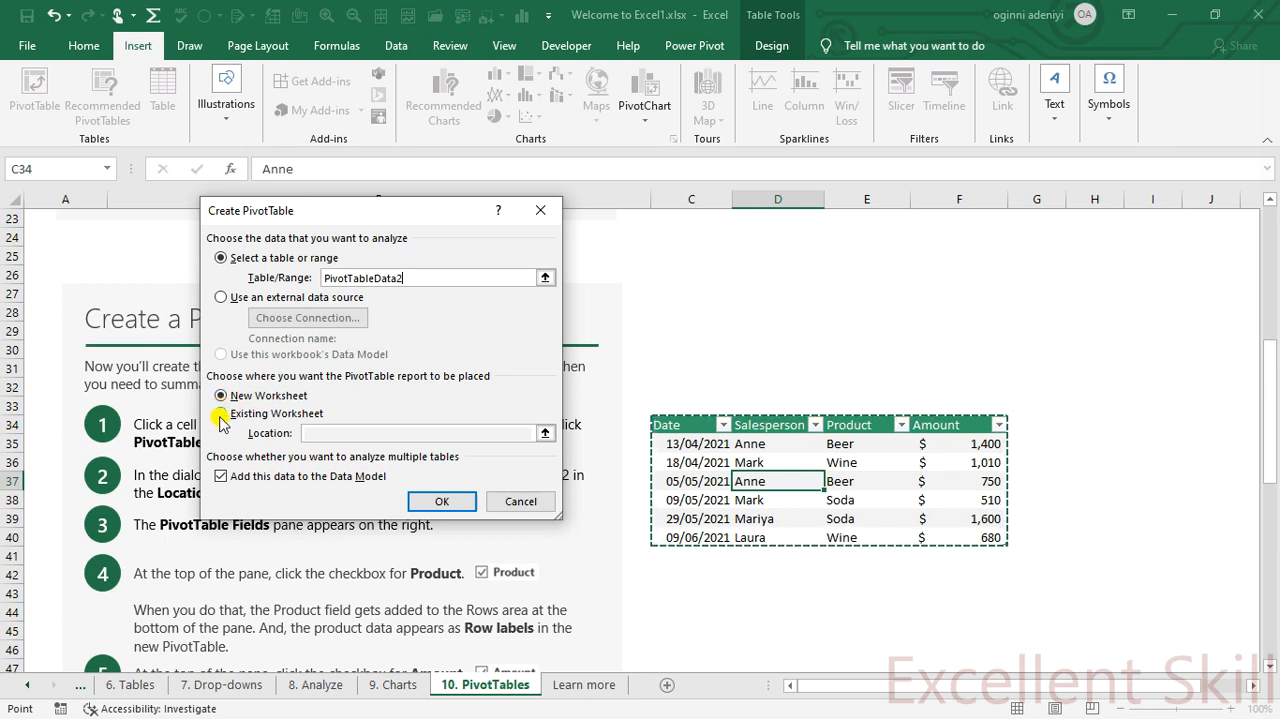
- Place the PivotTable on the existing worksheet at cell C43, below the sales table, and create it
click(220, 415)
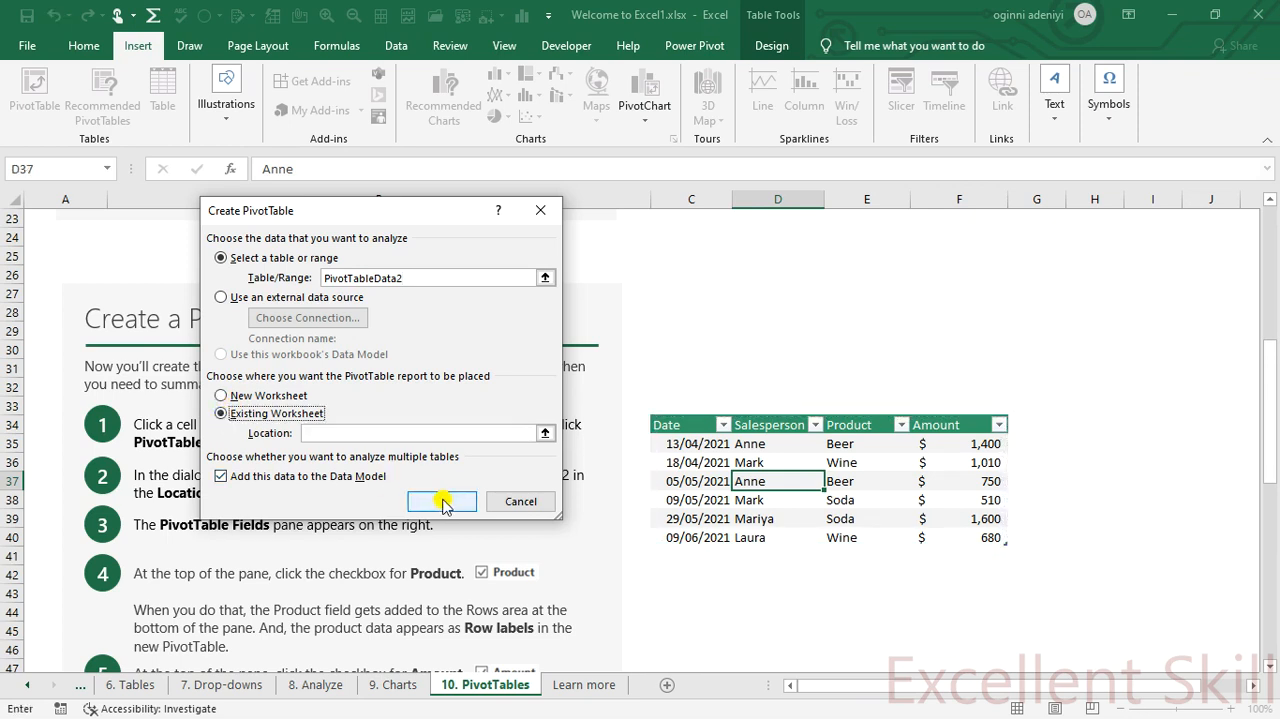
click(312, 433)
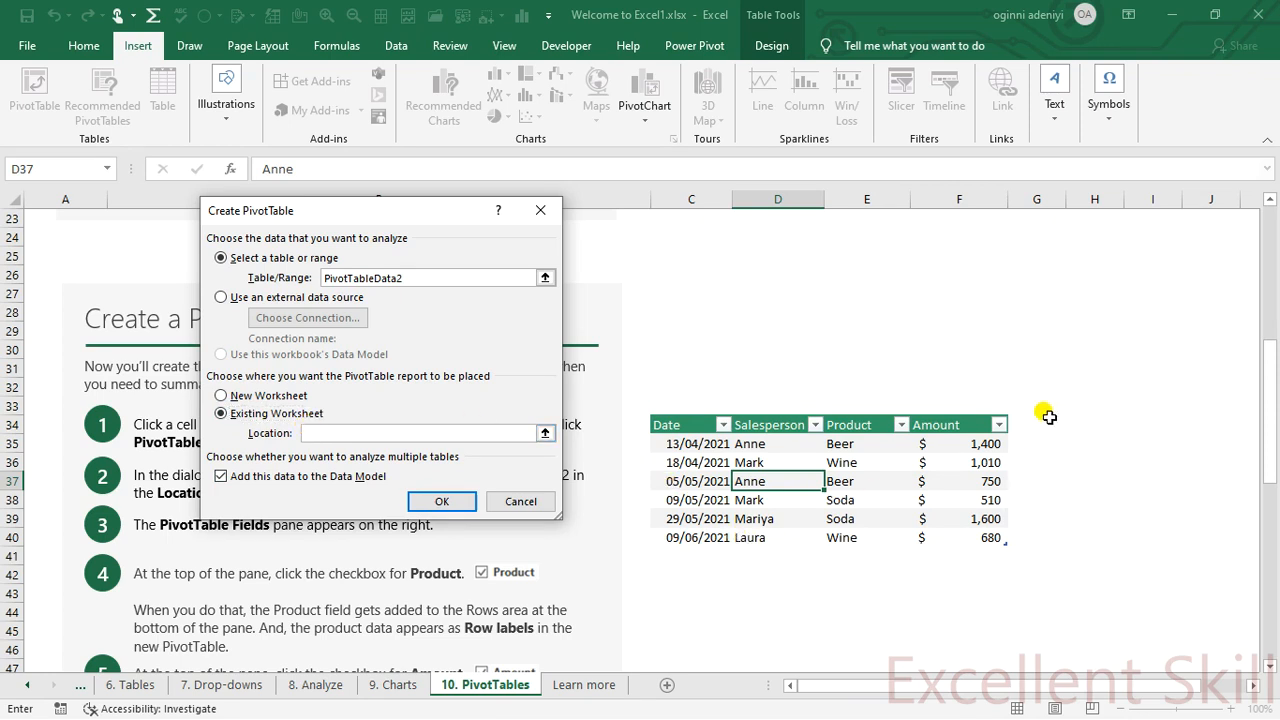
click(661, 595)
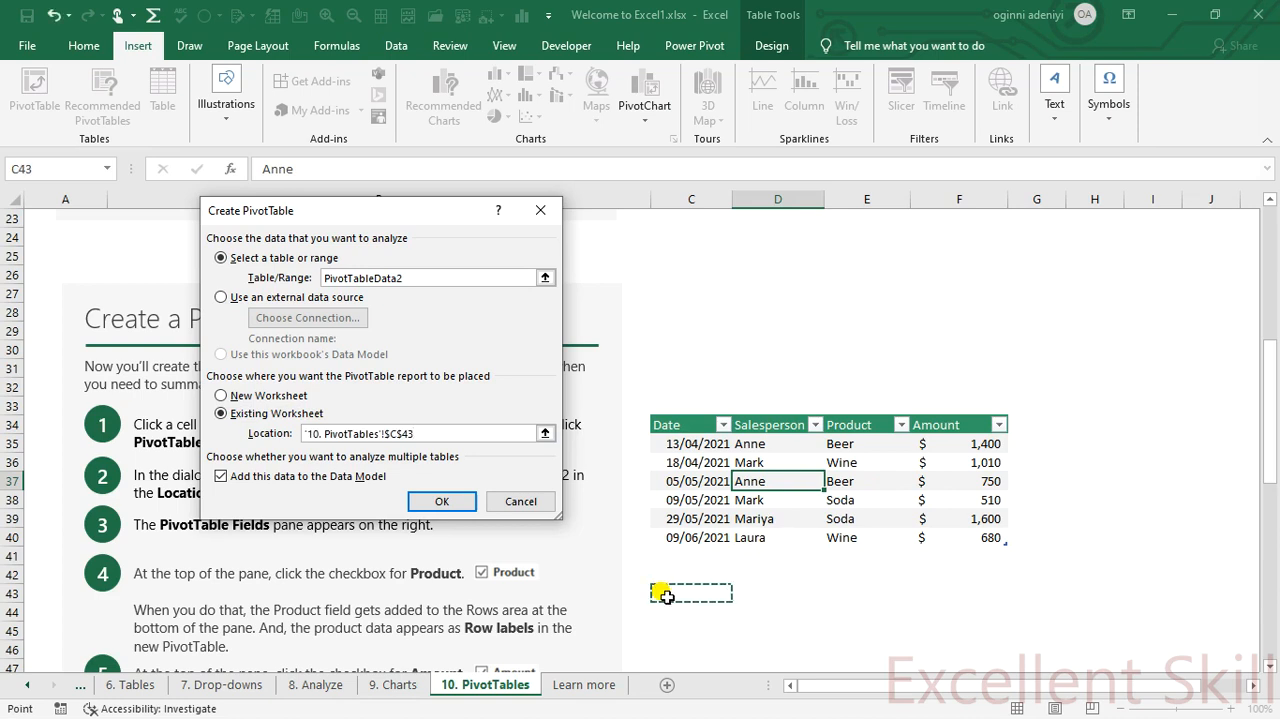
click(432, 503)
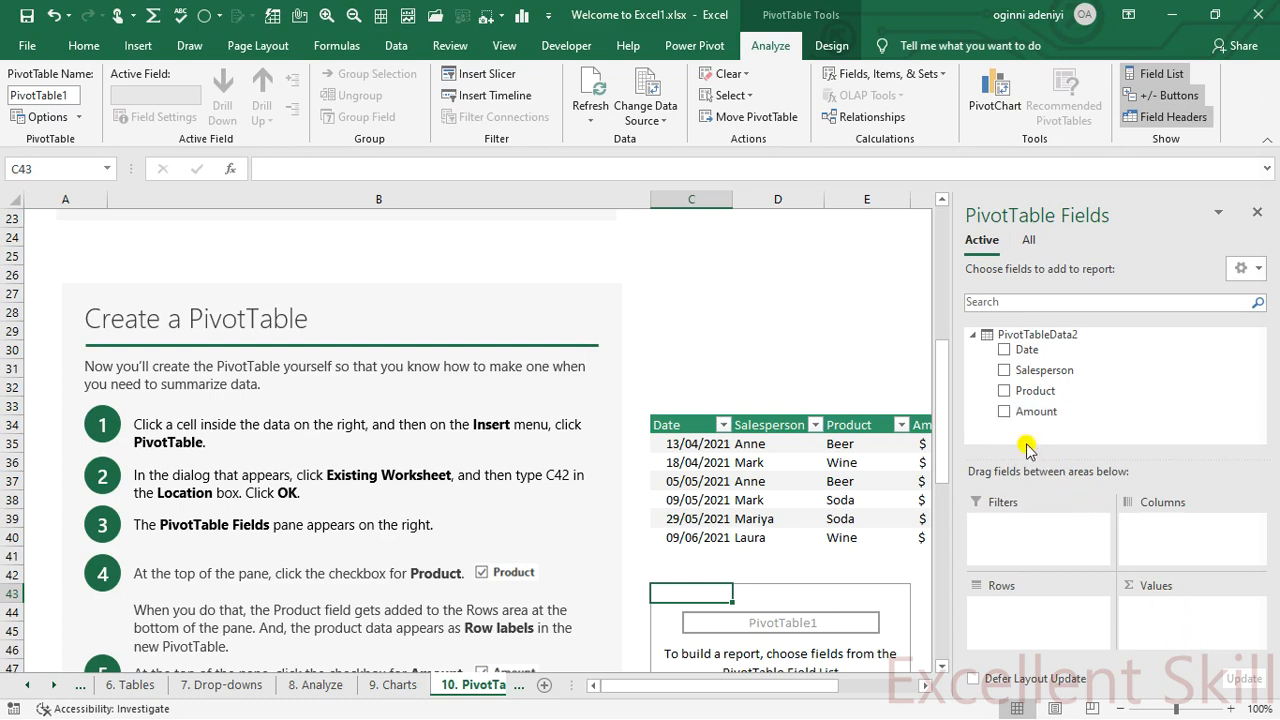
- Add the Amount field as summed values and the Product field as rows of the new PivotTable
click(1004, 412)
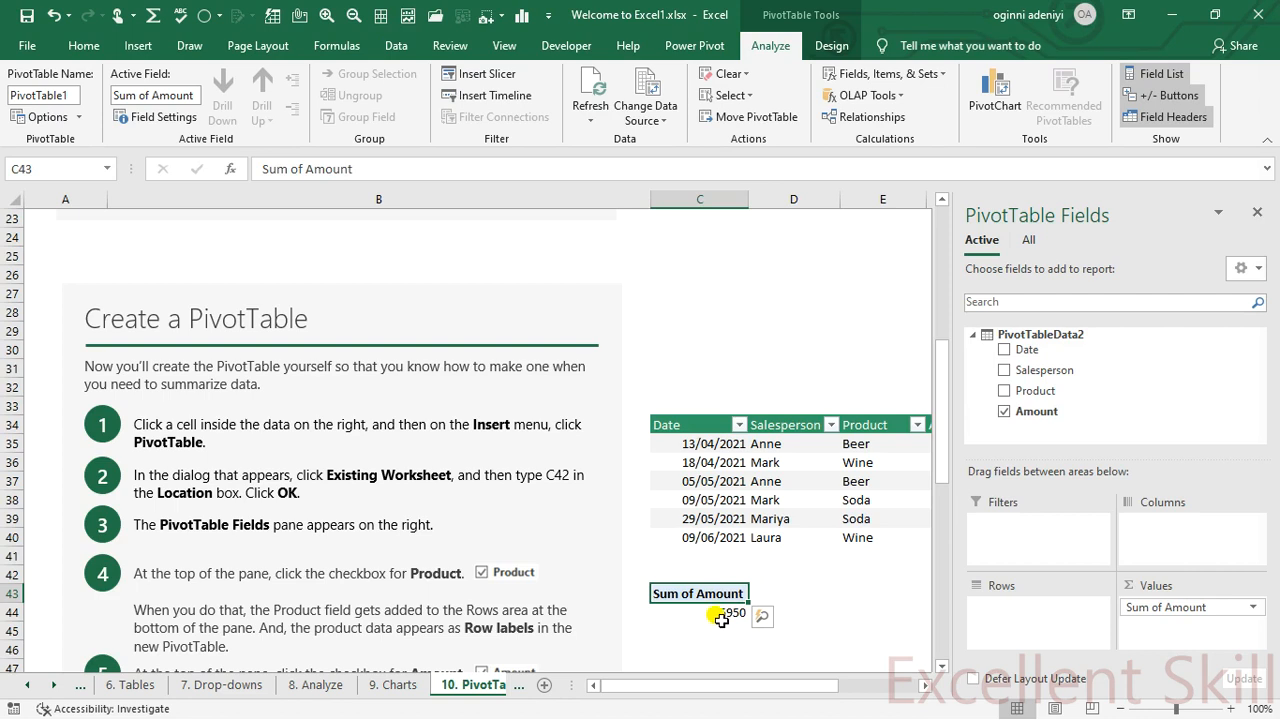
mouse_move(726, 616)
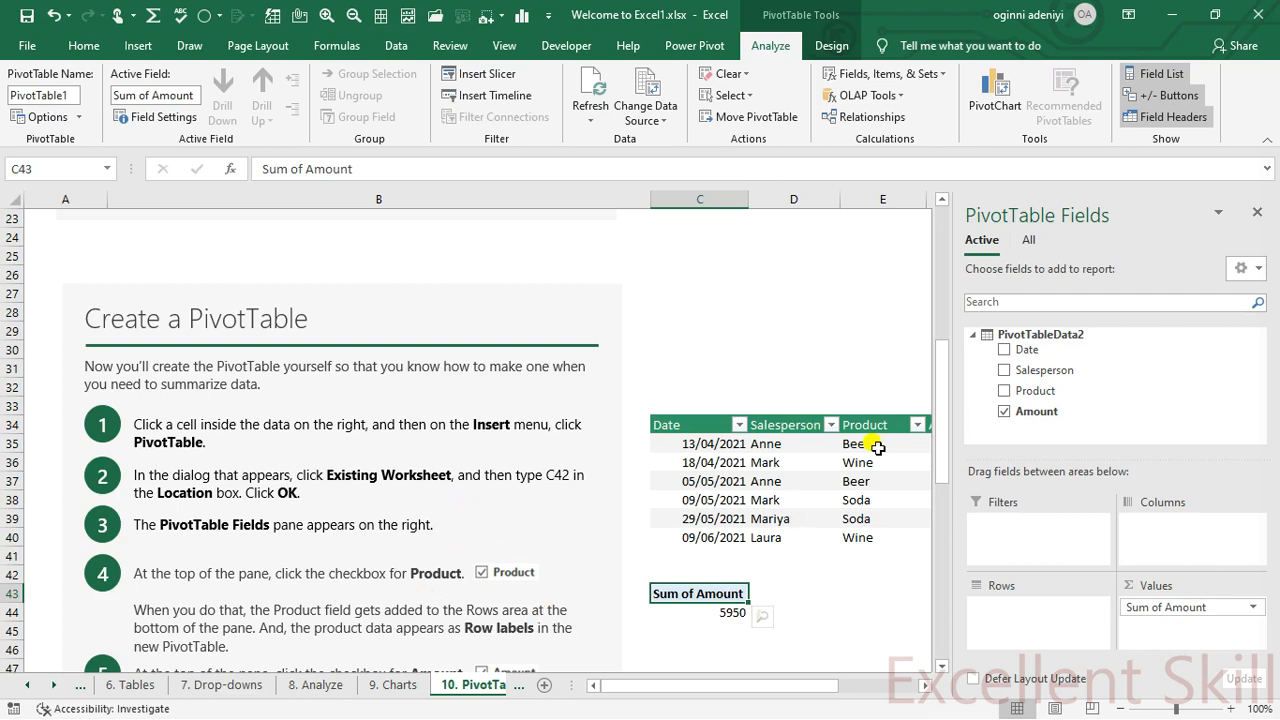
click(1004, 392)
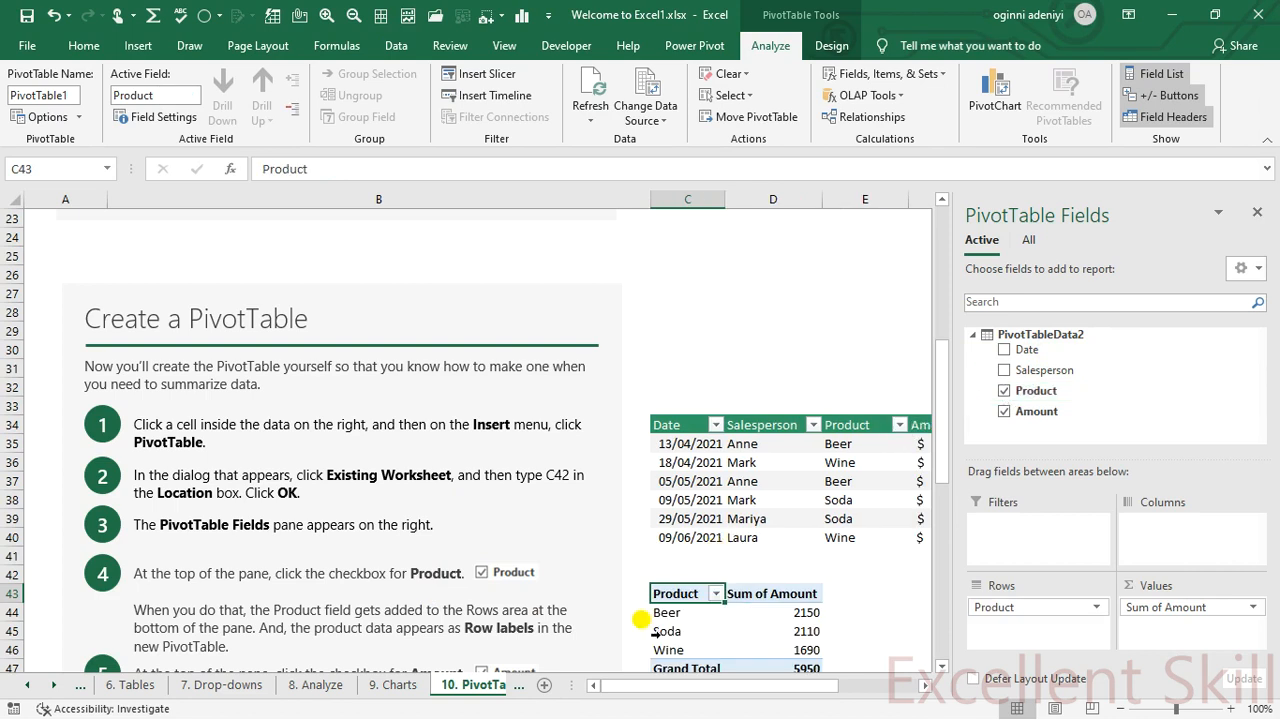
click(824, 606)
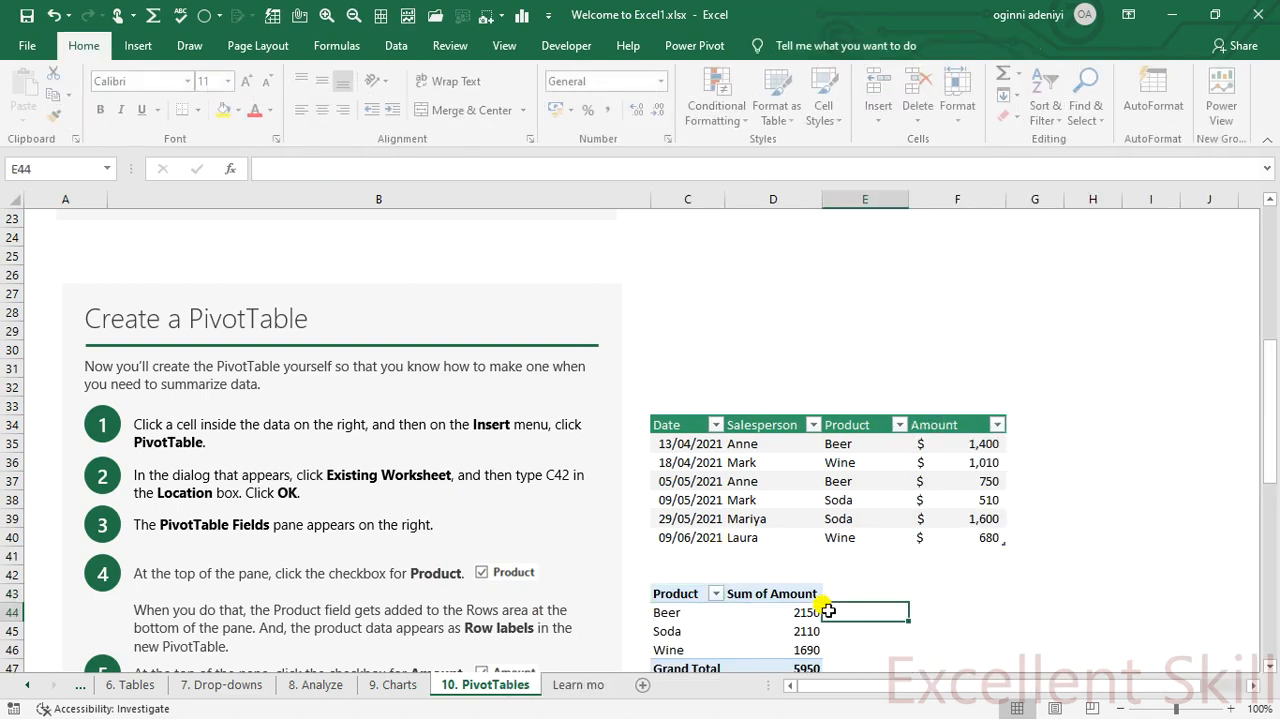
click(943, 611)
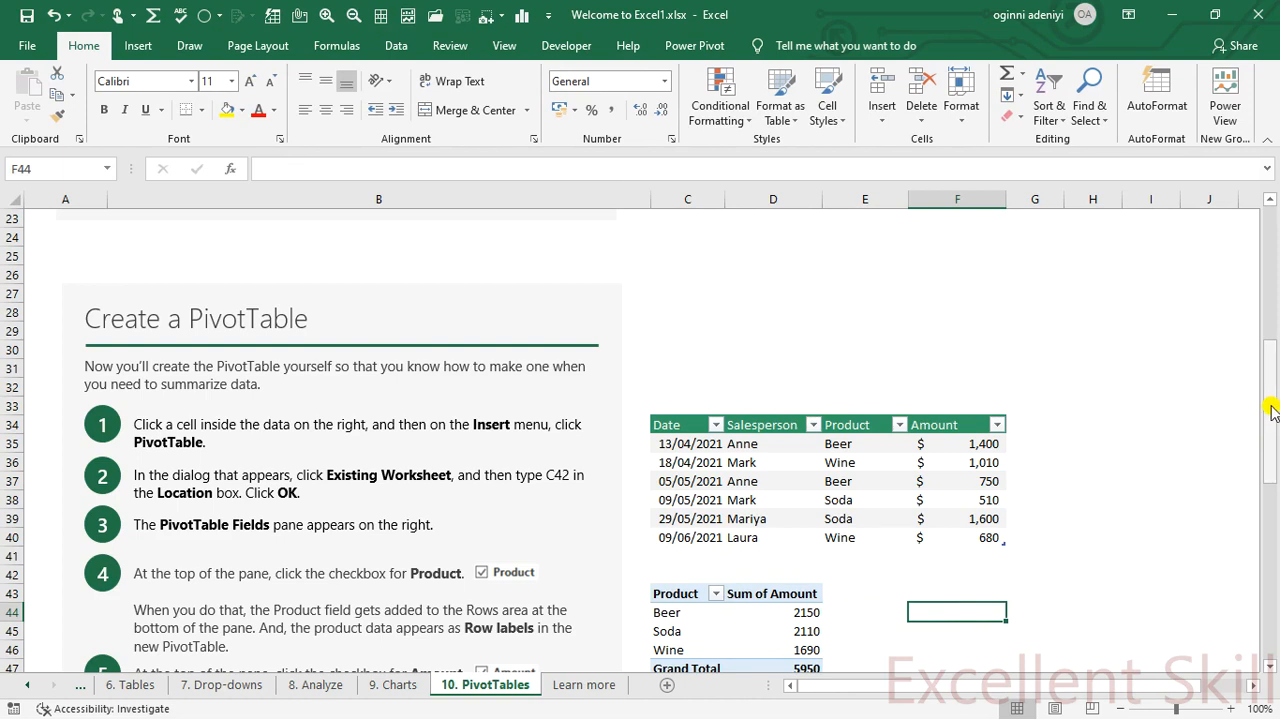
drag(1271, 400, 1270, 436)
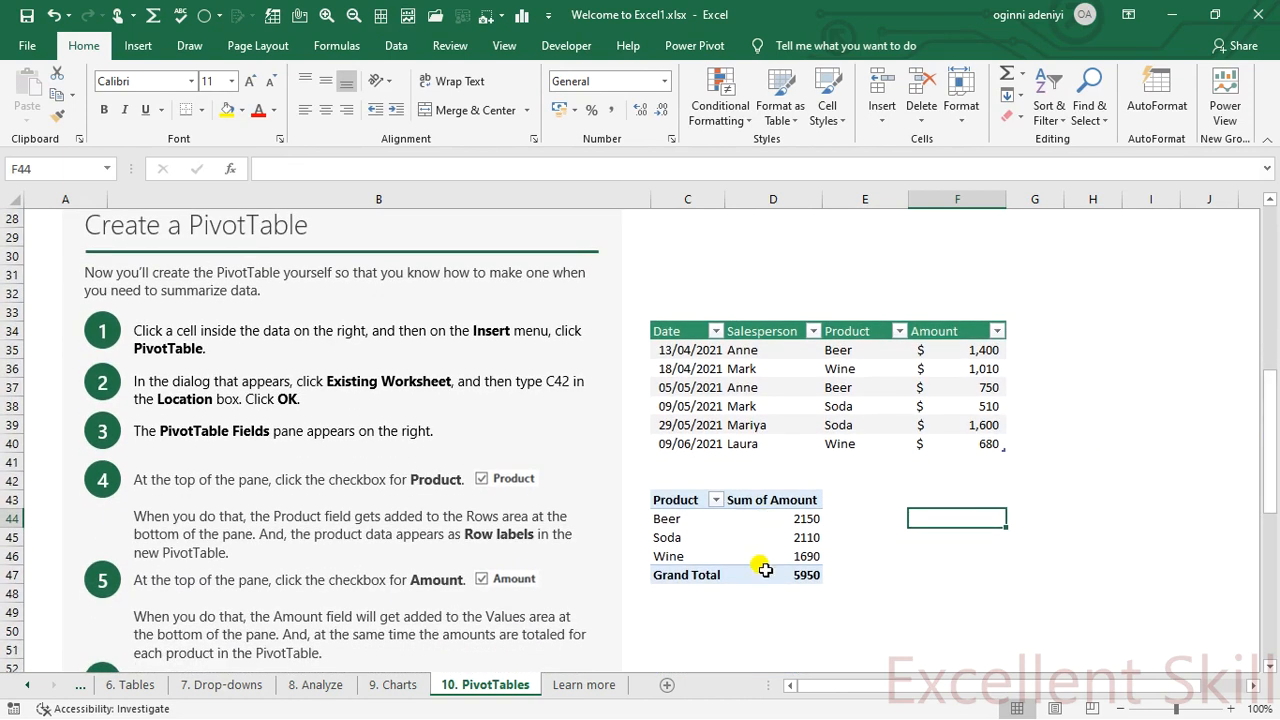
mouse_move(748, 549)
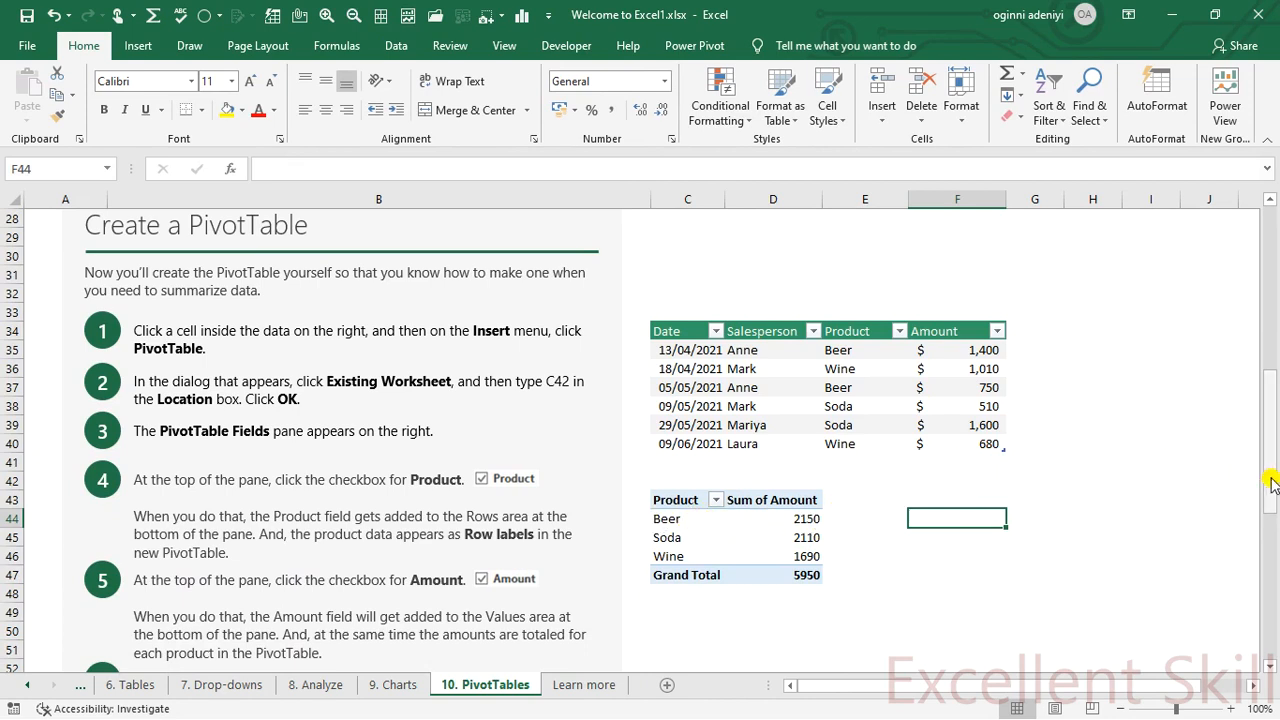
mouse_move(1270, 482)
mouse_down()
mouse_move(1254, 366)
mouse_move(1258, 503)
mouse_up()
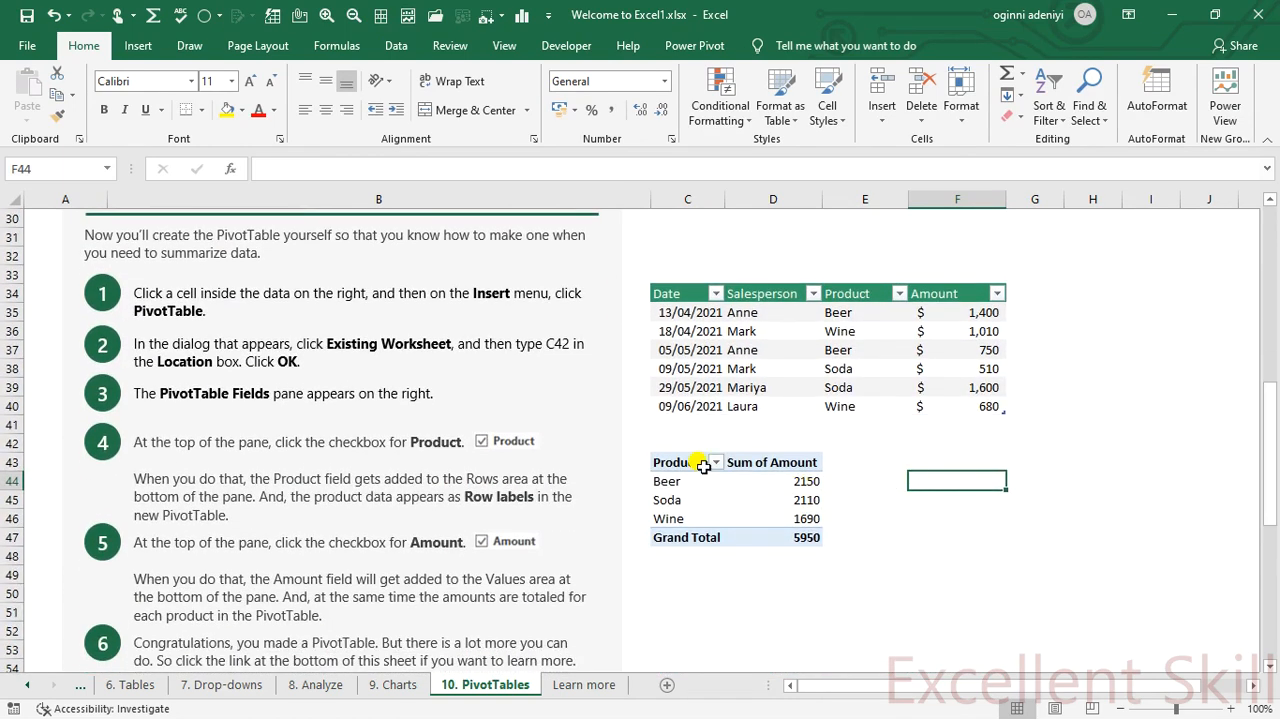
- Add the Salesperson field to the PivotTable and move it from the rows to the report filters
click(800, 481)
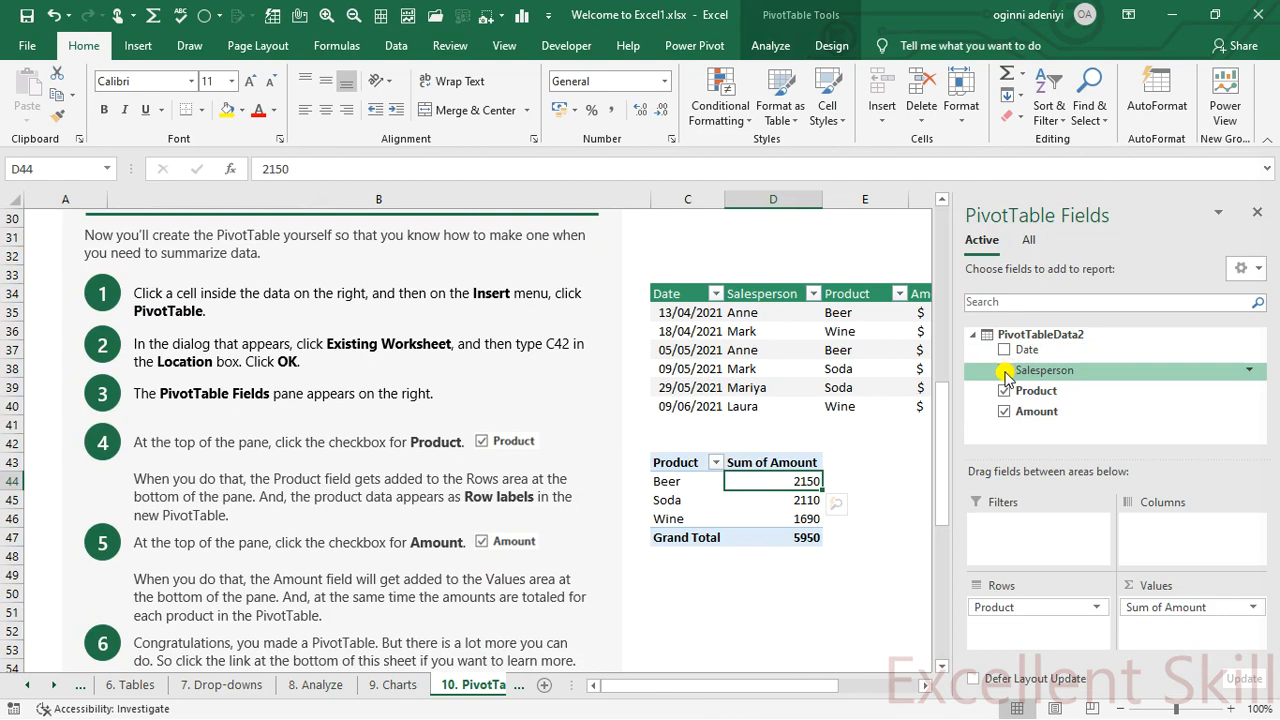
click(1004, 372)
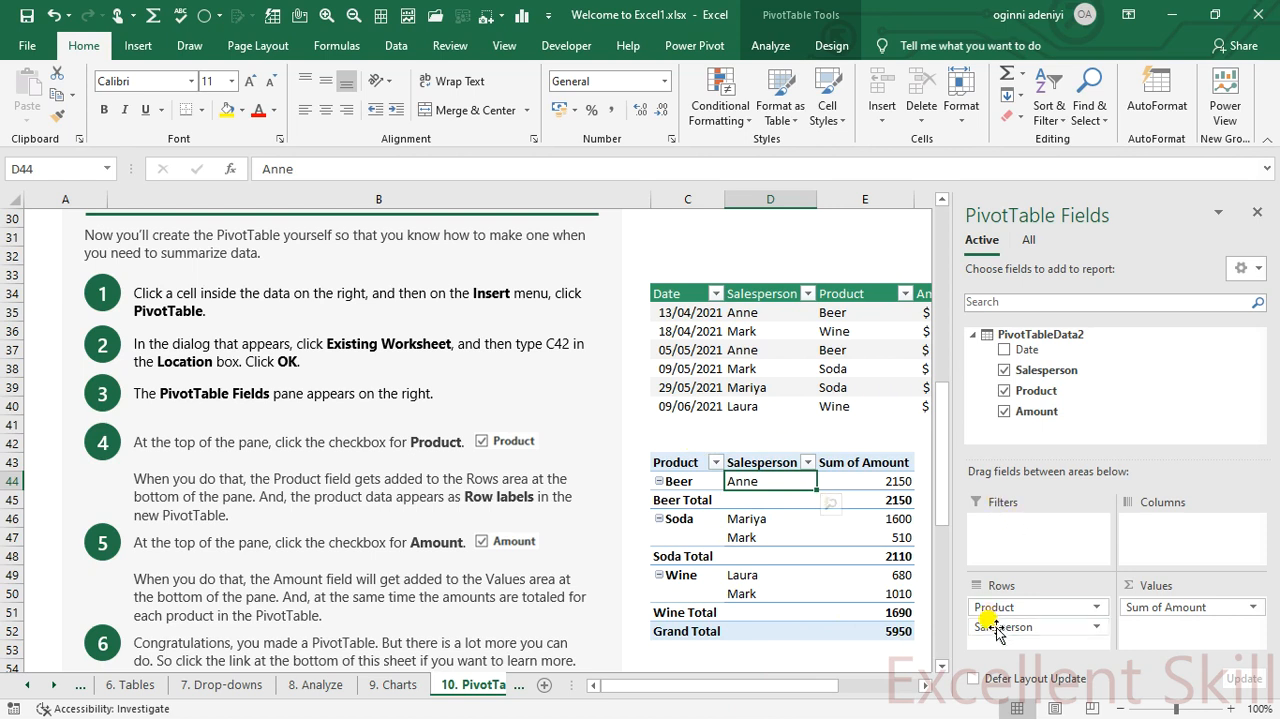
drag(997, 627, 997, 520)
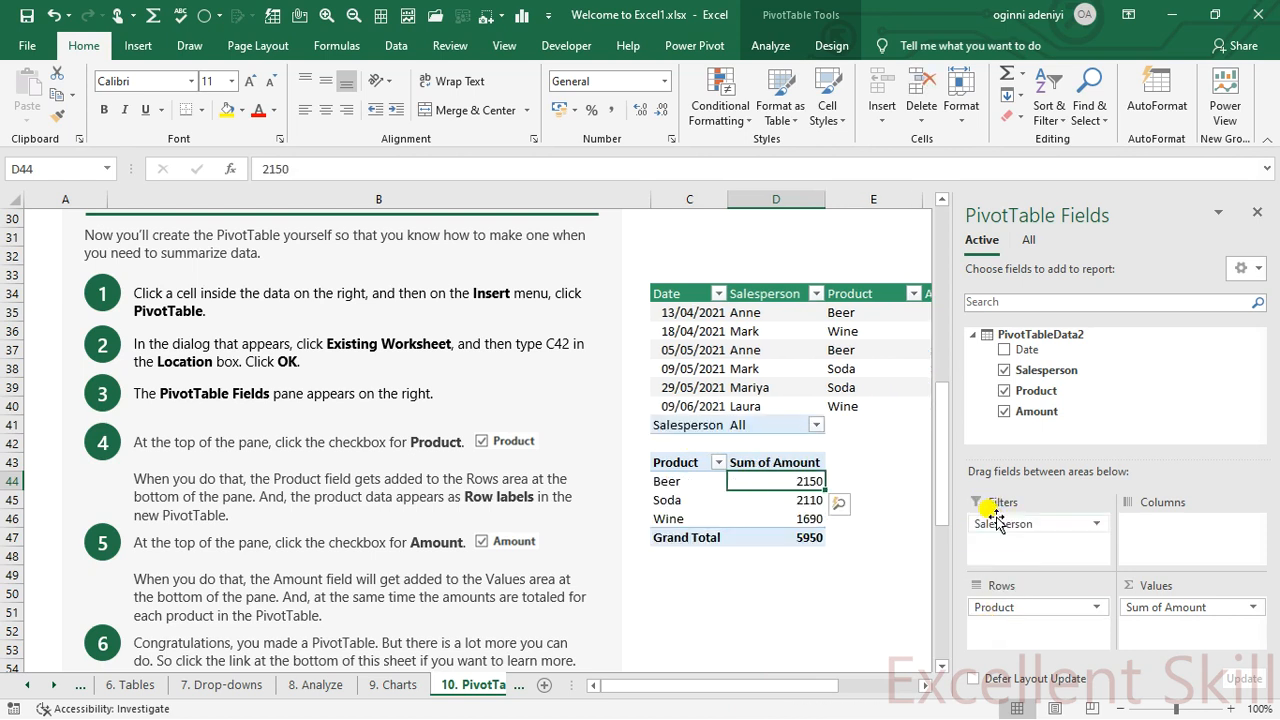
- Expand the list of people in the PivotTable's Salesperson filter, keep All selected, and select the filter cell D41
click(816, 425)
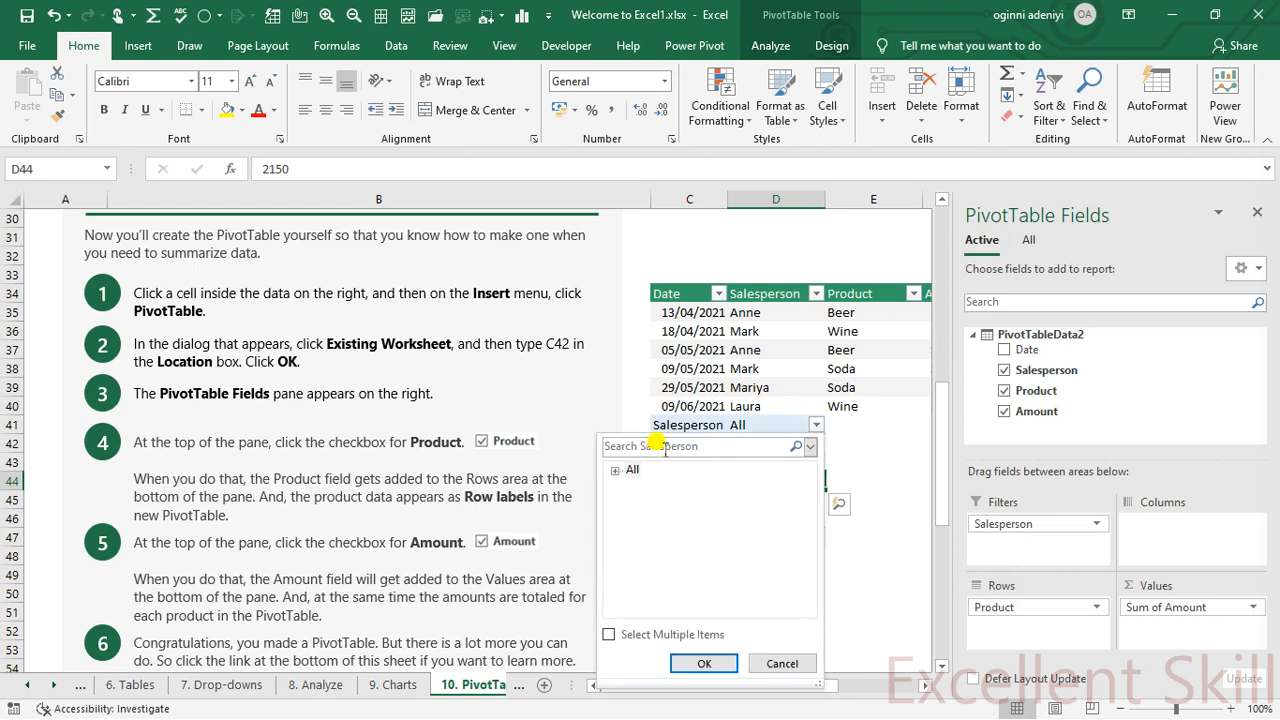
click(617, 472)
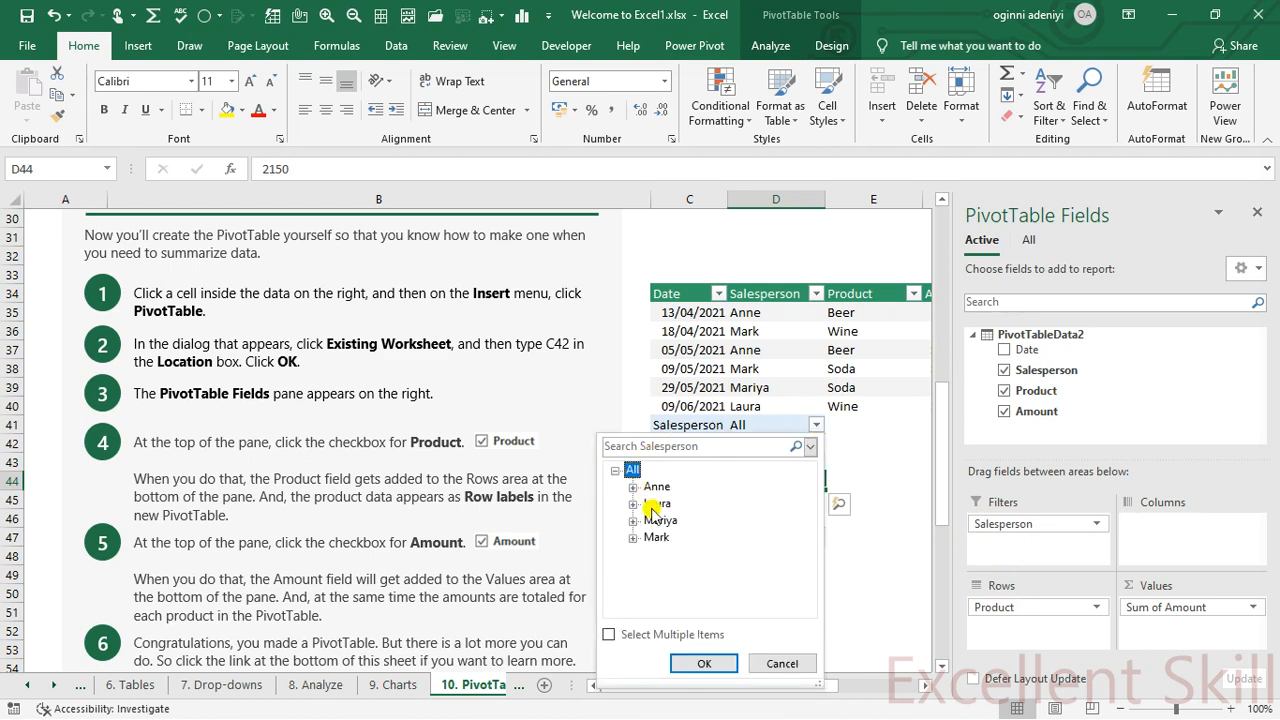
click(704, 663)
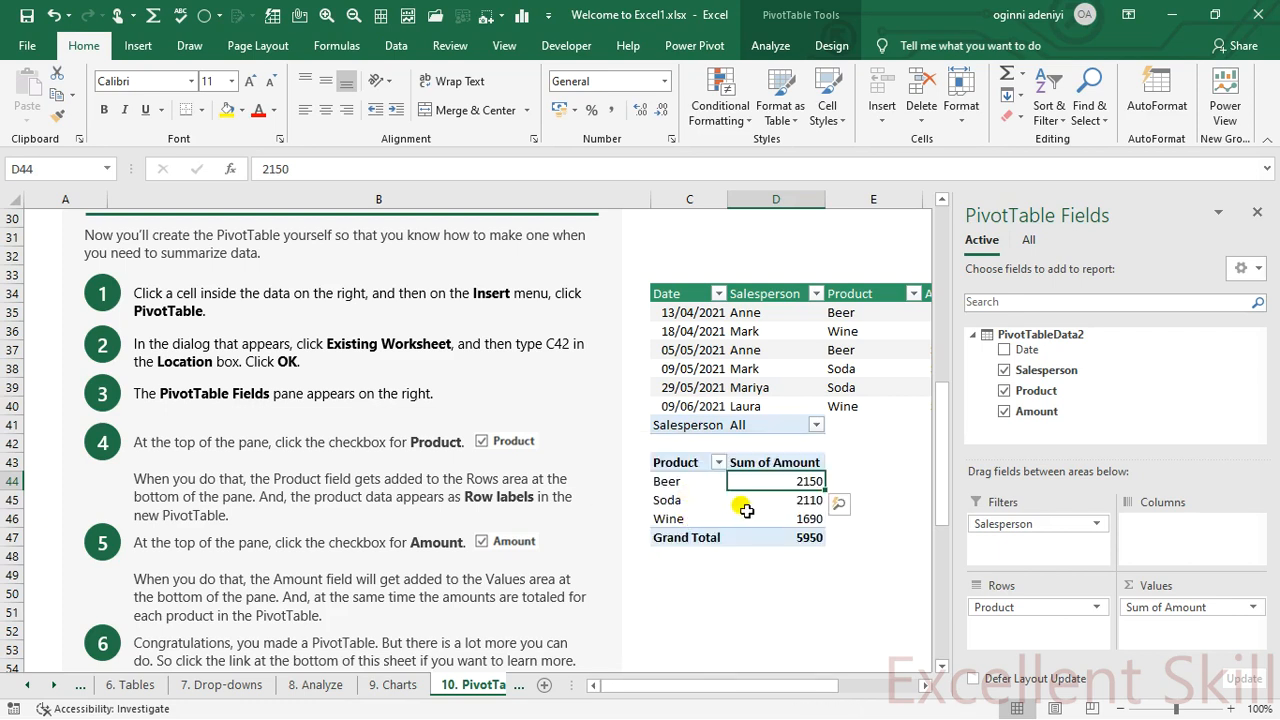
click(816, 426)
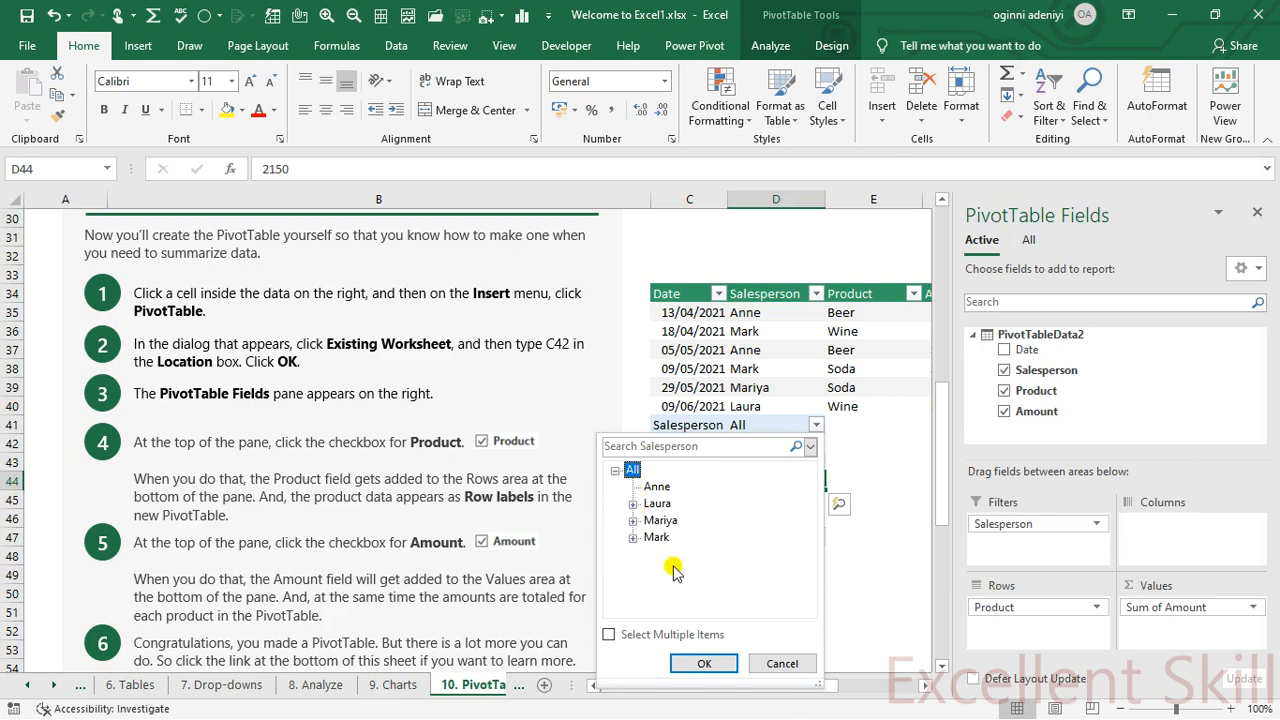
click(691, 662)
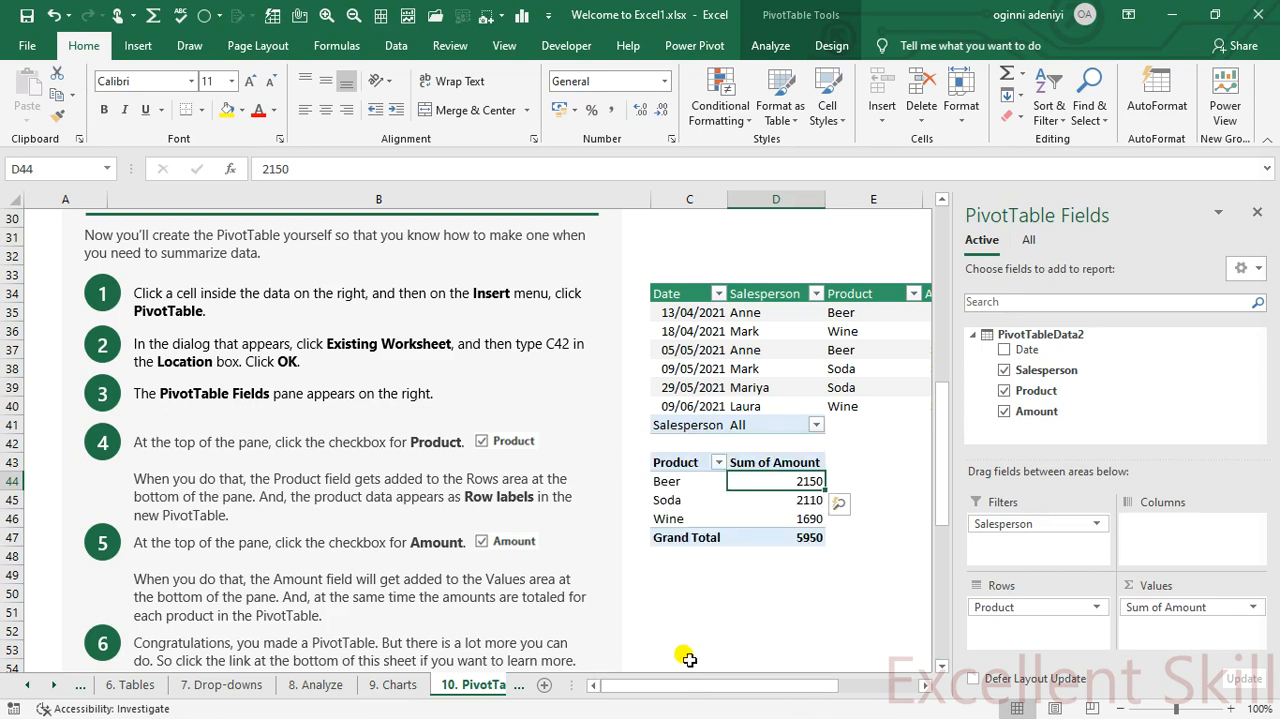
click(750, 425)
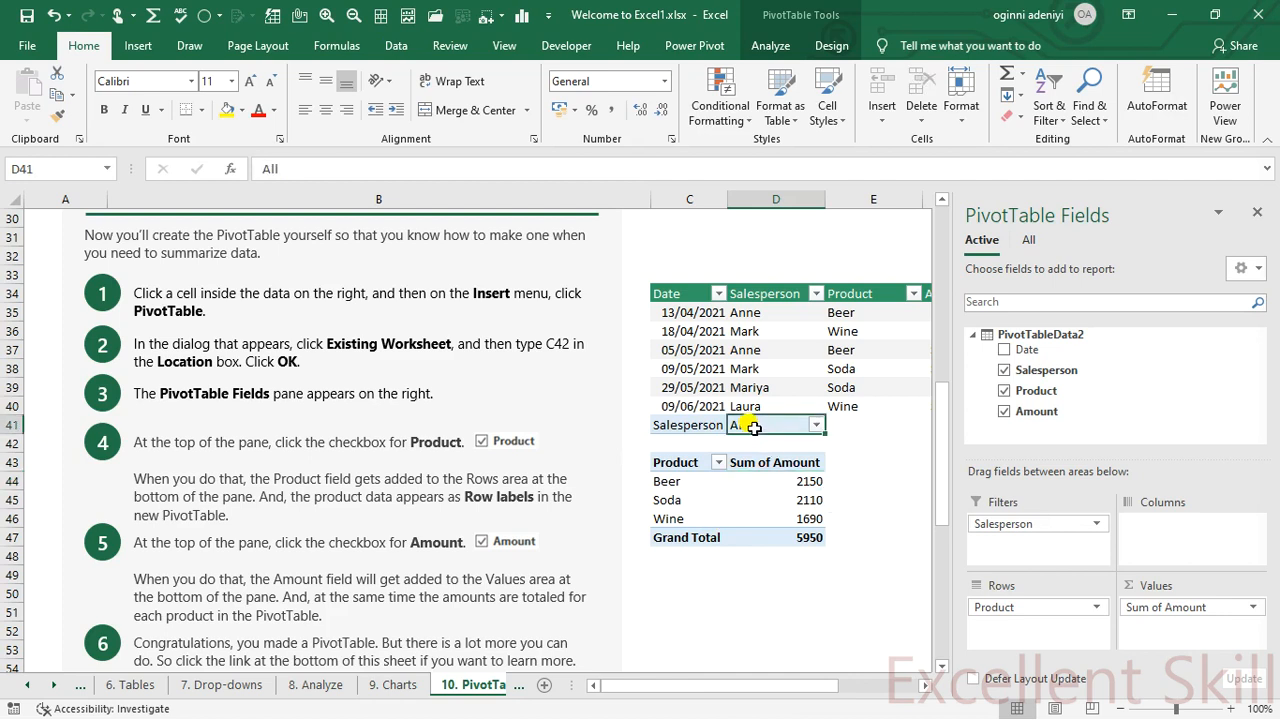
- Expand and review the people listed in the PivotTable's Salesperson filter, keeping All selected
click(816, 425)
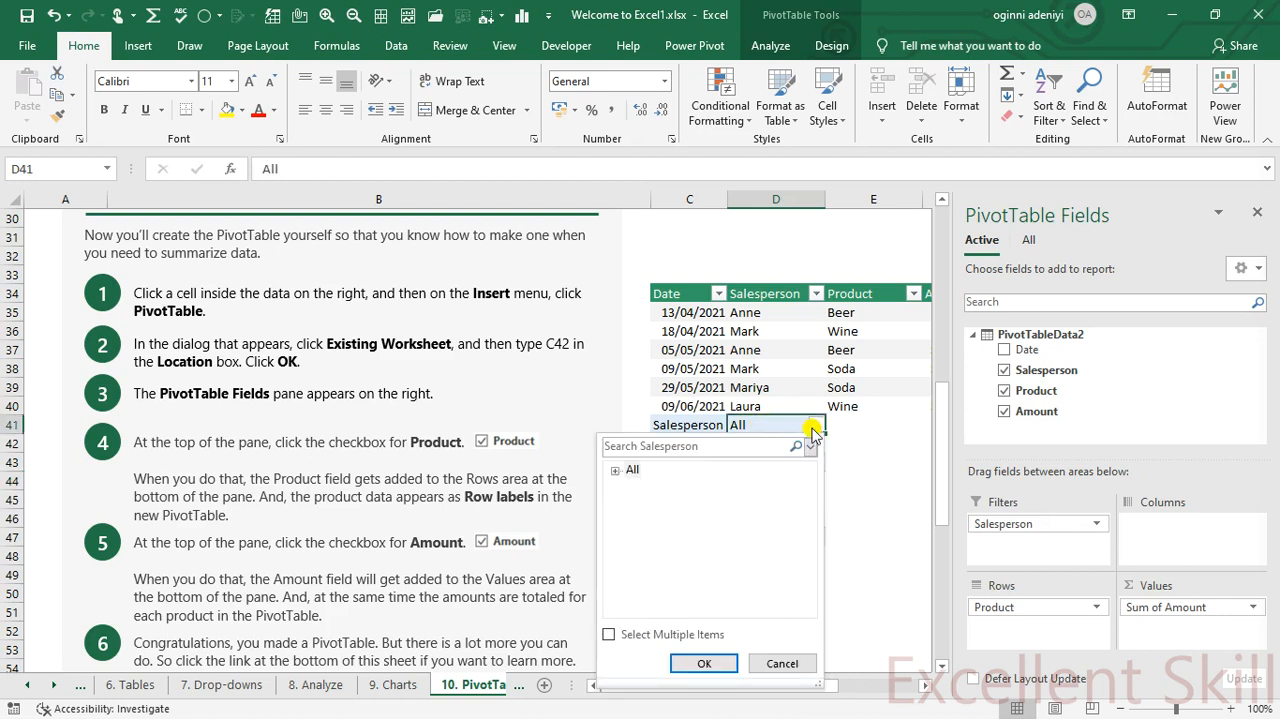
click(618, 469)
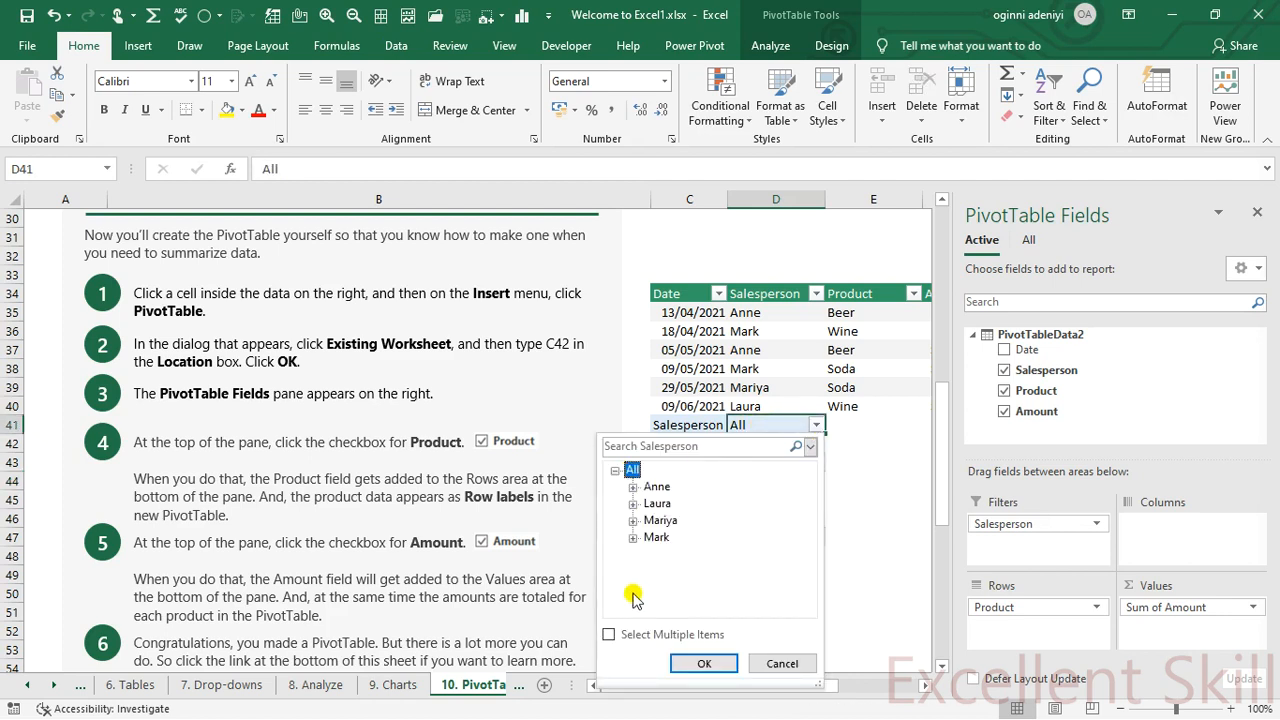
click(617, 470)
click(618, 470)
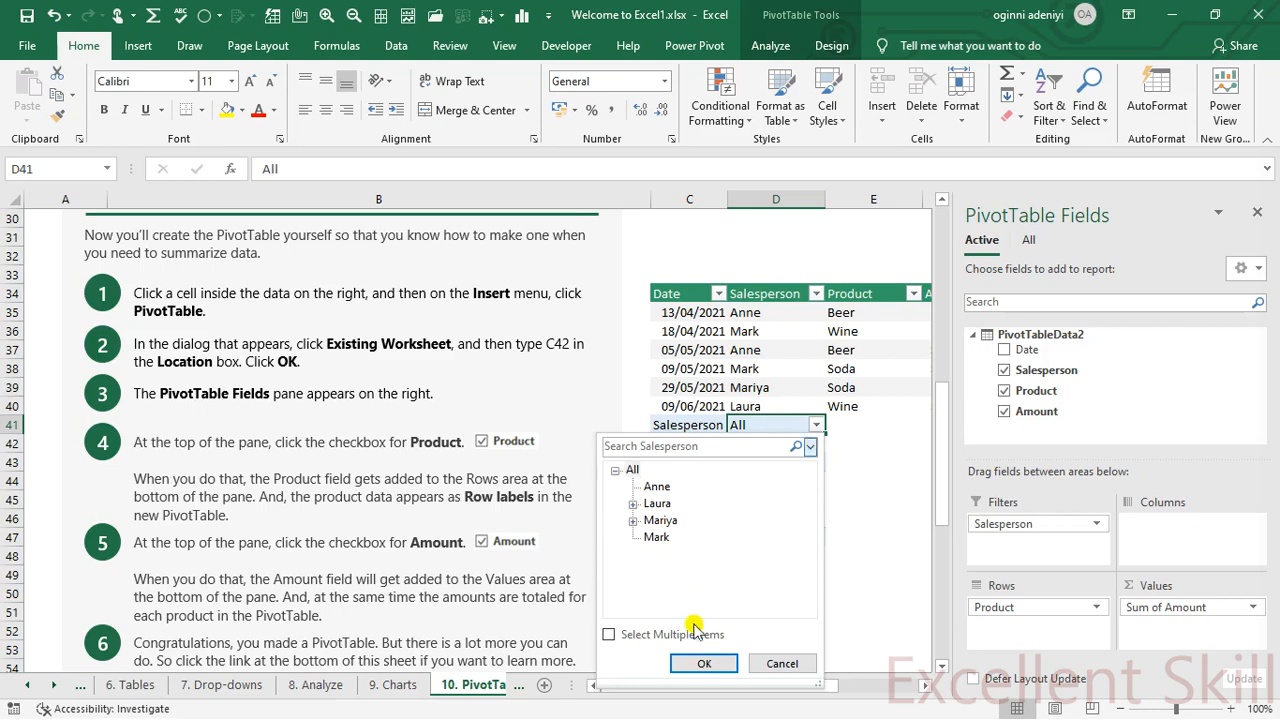
click(700, 663)
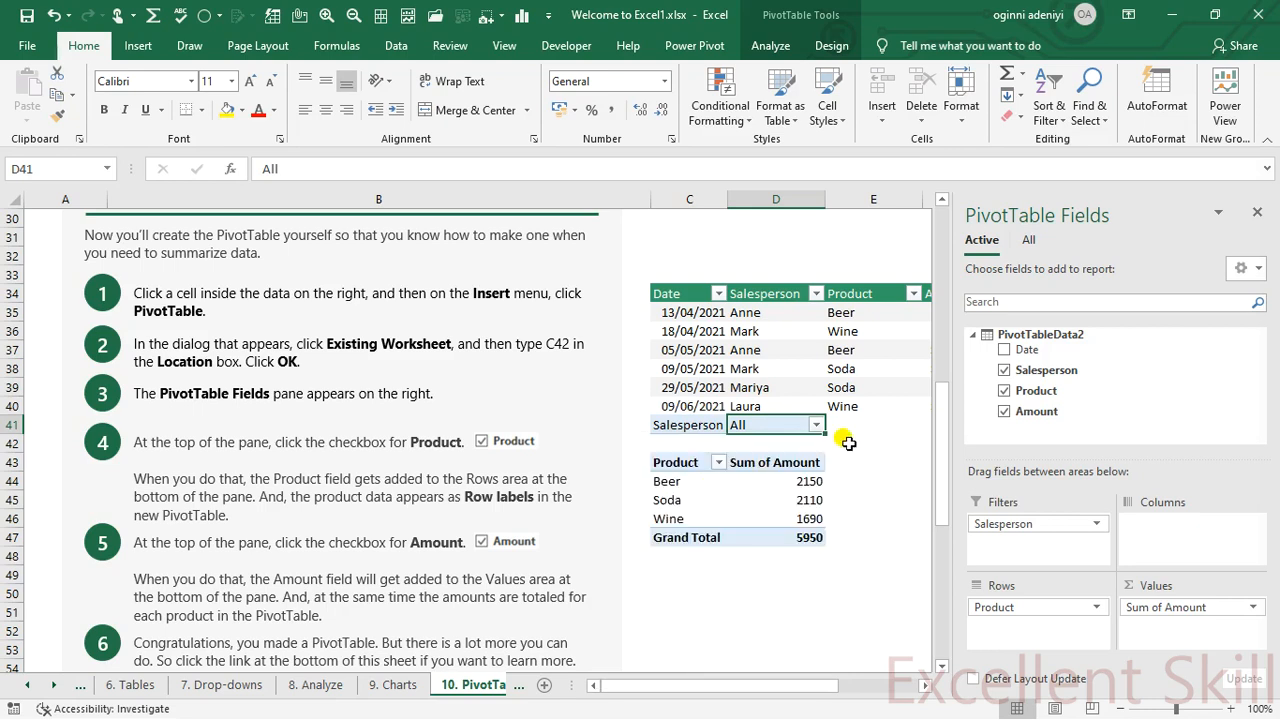
- Allow multiple items in the Salesperson filter and filter the PivotTable to only the third listed person
click(816, 425)
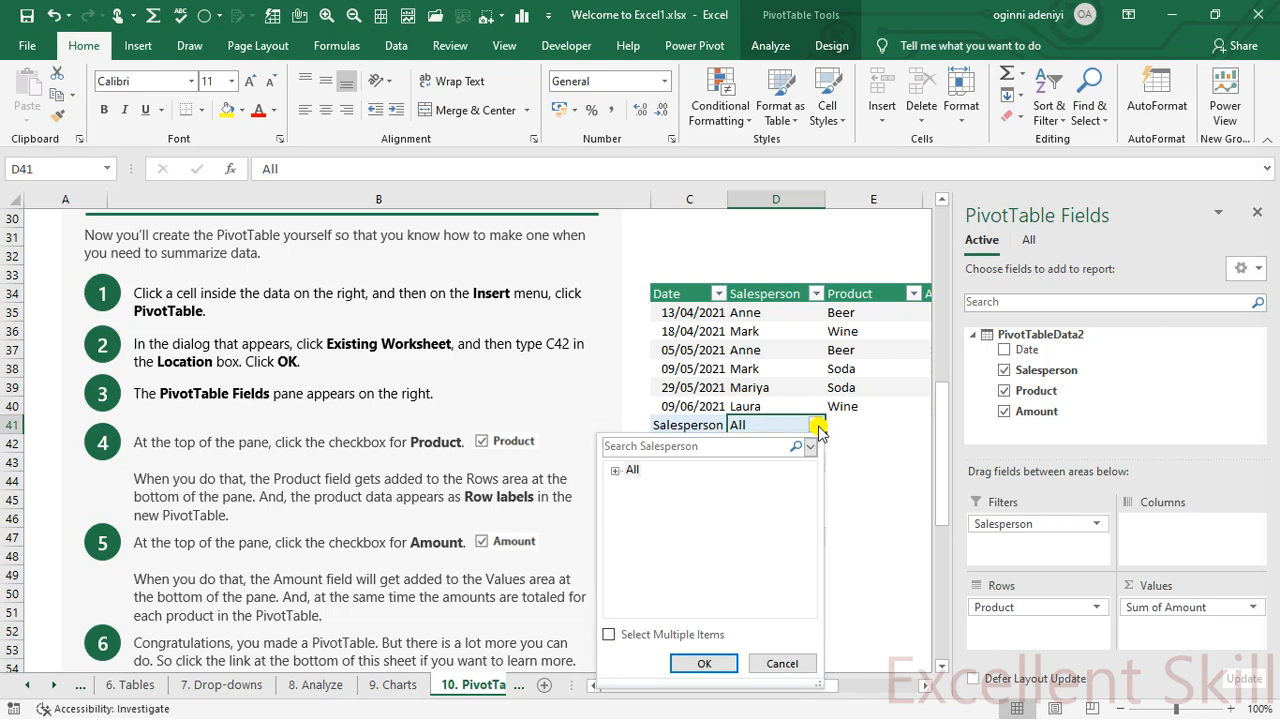
click(621, 474)
click(615, 470)
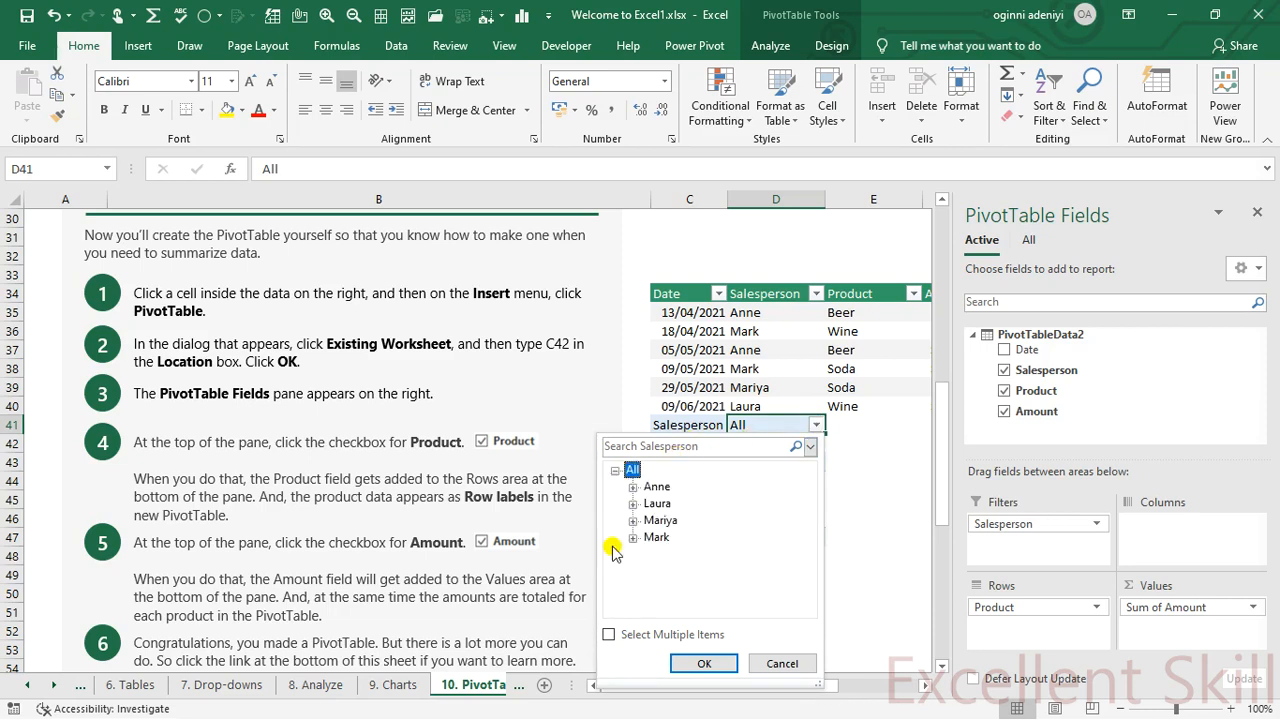
click(609, 634)
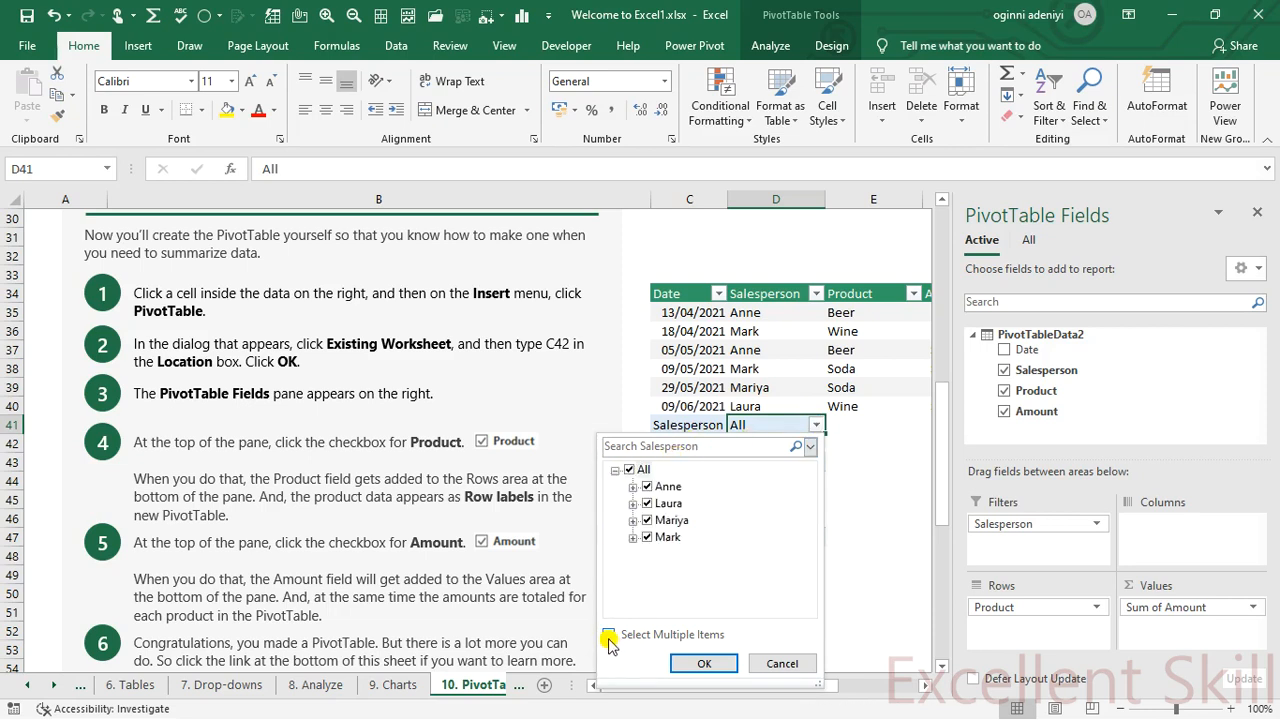
click(647, 487)
click(647, 503)
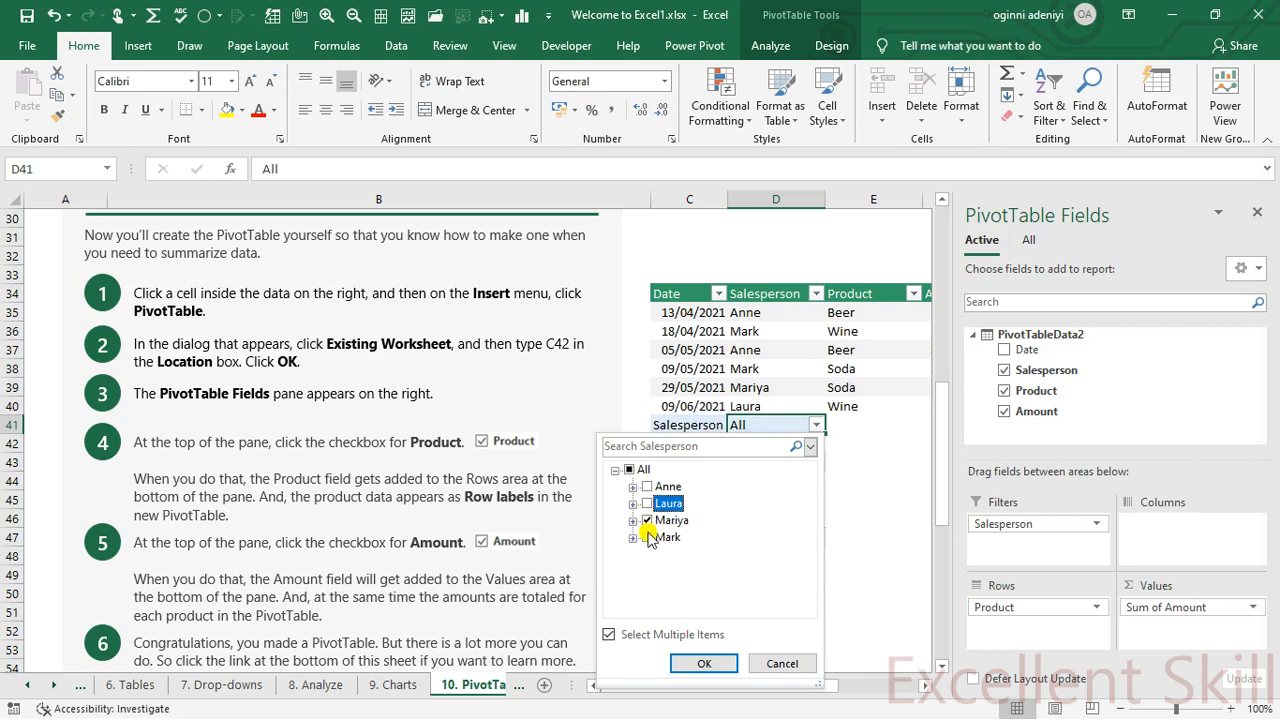
click(647, 537)
click(704, 665)
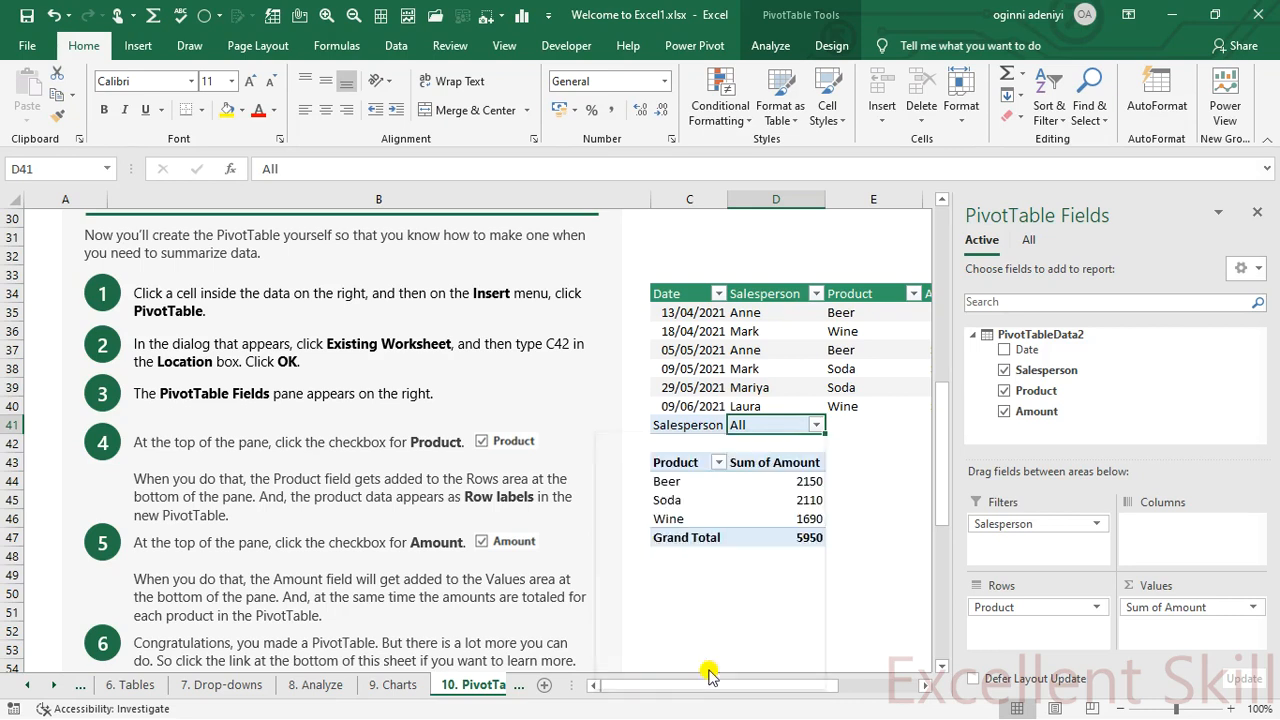
- Change the Salesperson filter so that only the first listed person is included
click(817, 425)
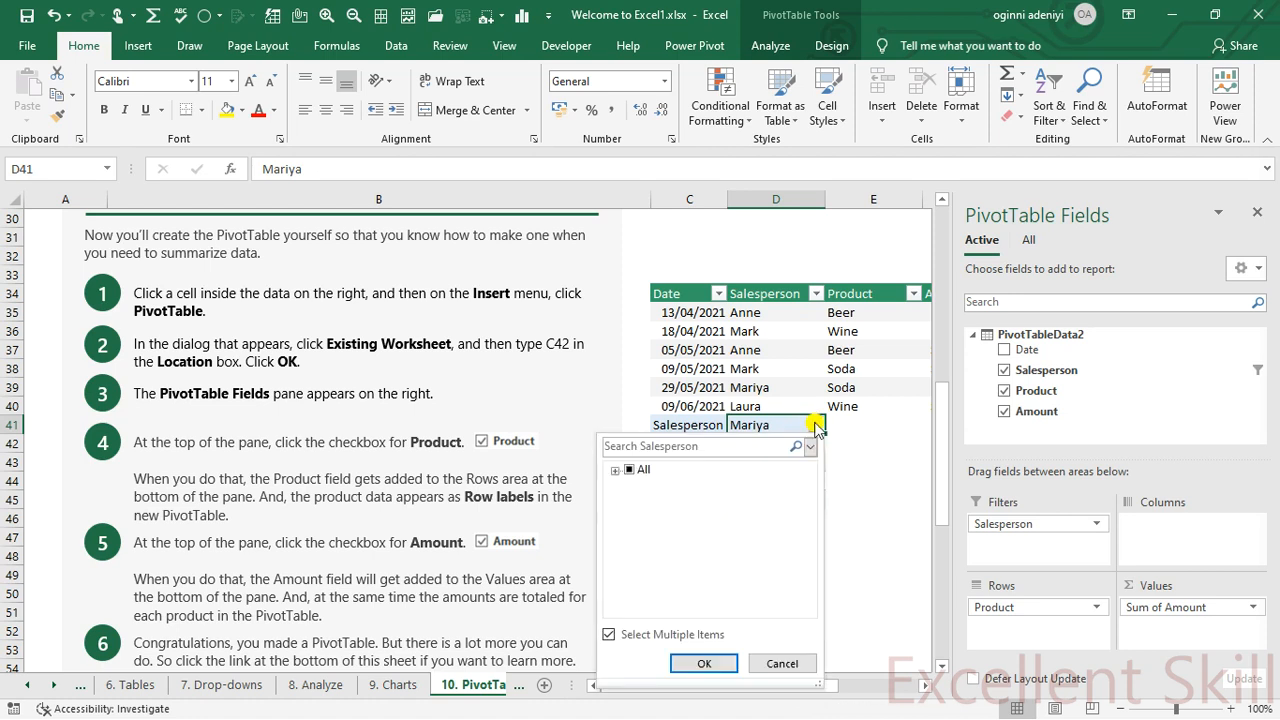
click(630, 472)
click(628, 470)
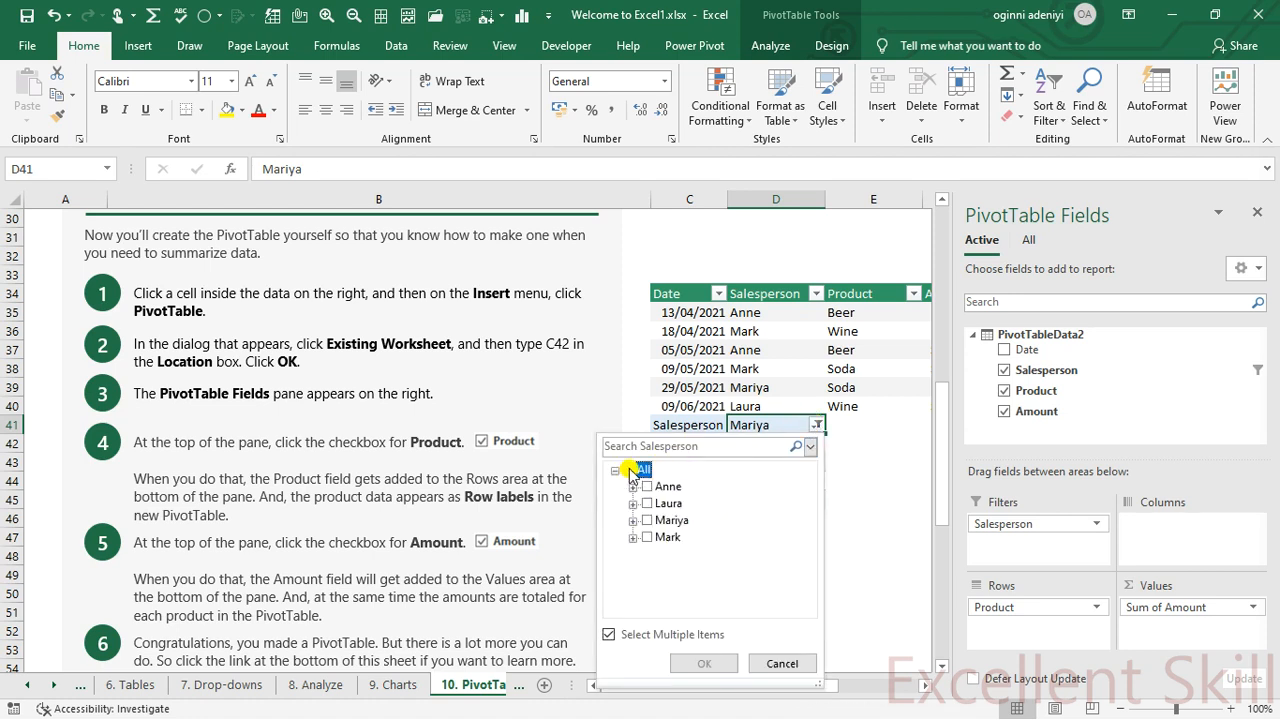
click(648, 520)
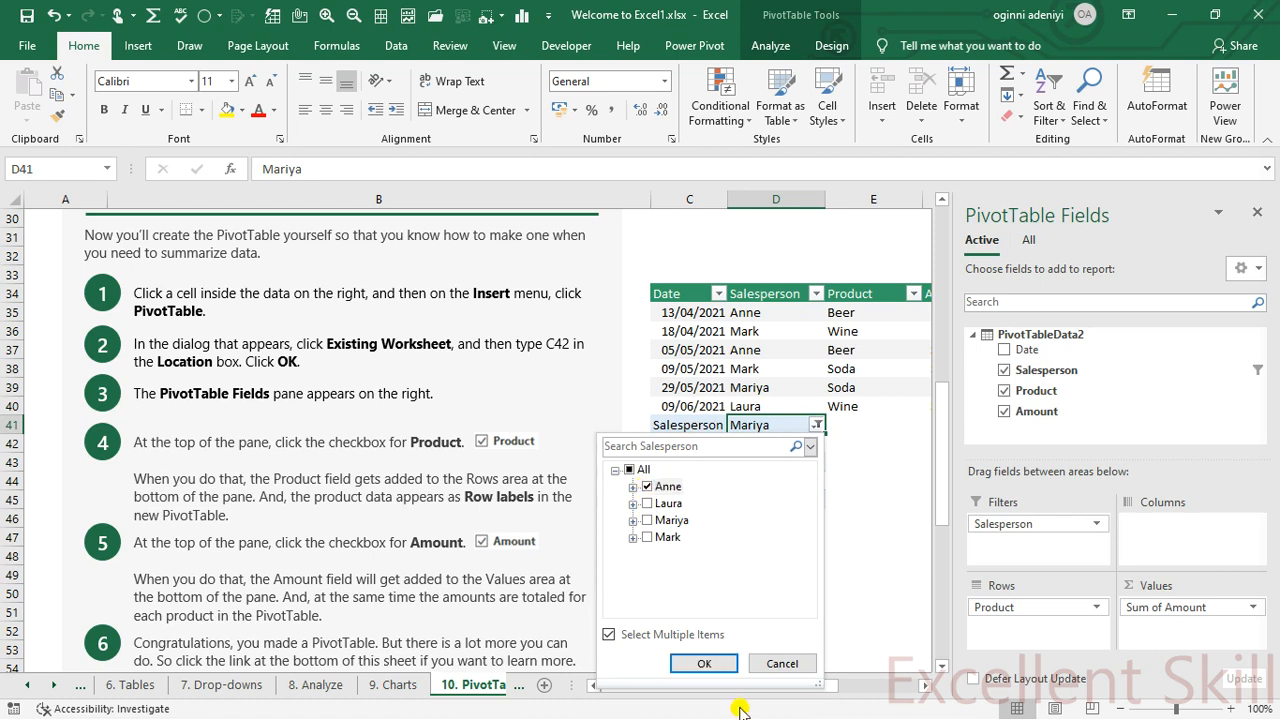
click(704, 663)
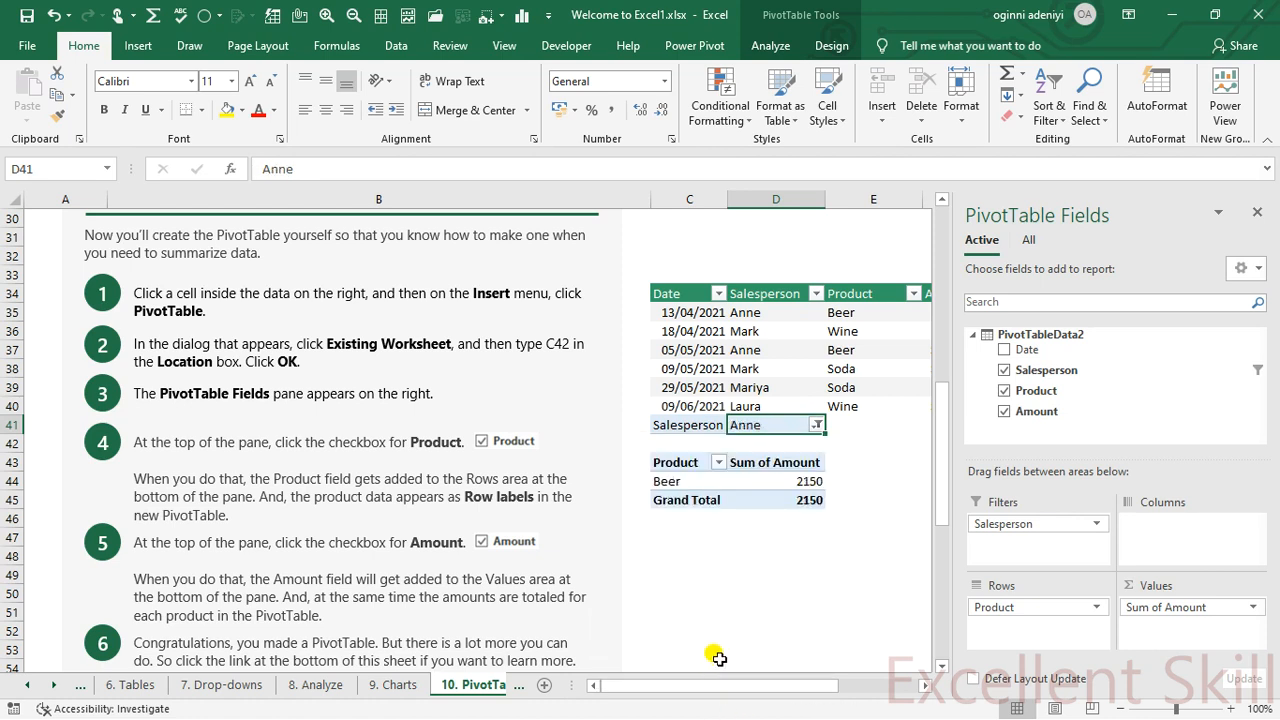
- Turn off multiple item selection in the Salesperson filter and set it back to All
click(817, 426)
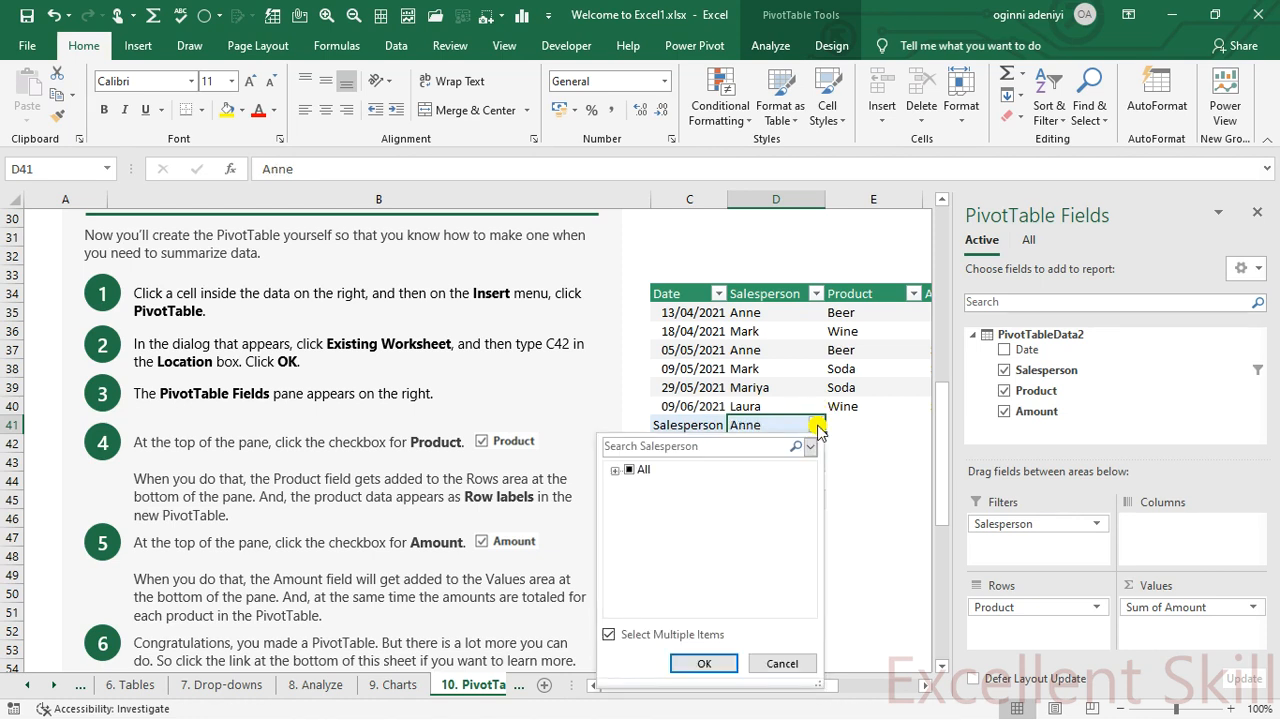
click(608, 634)
click(622, 474)
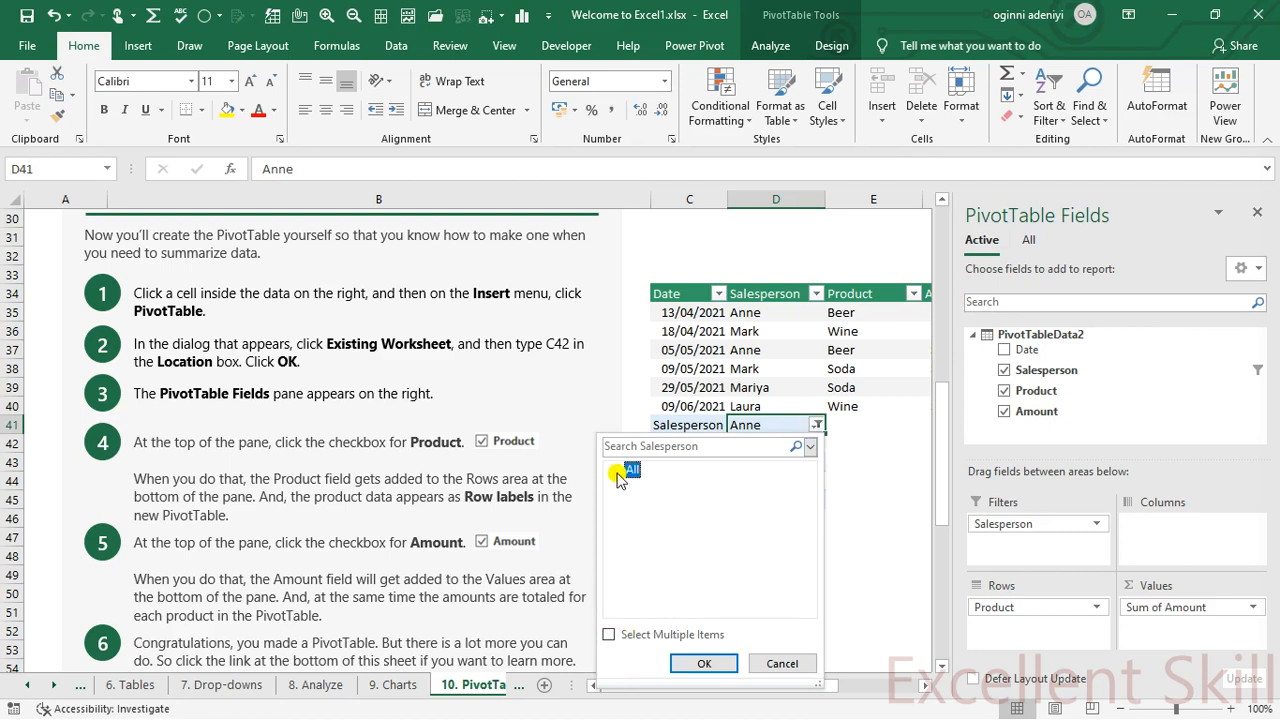
click(697, 662)
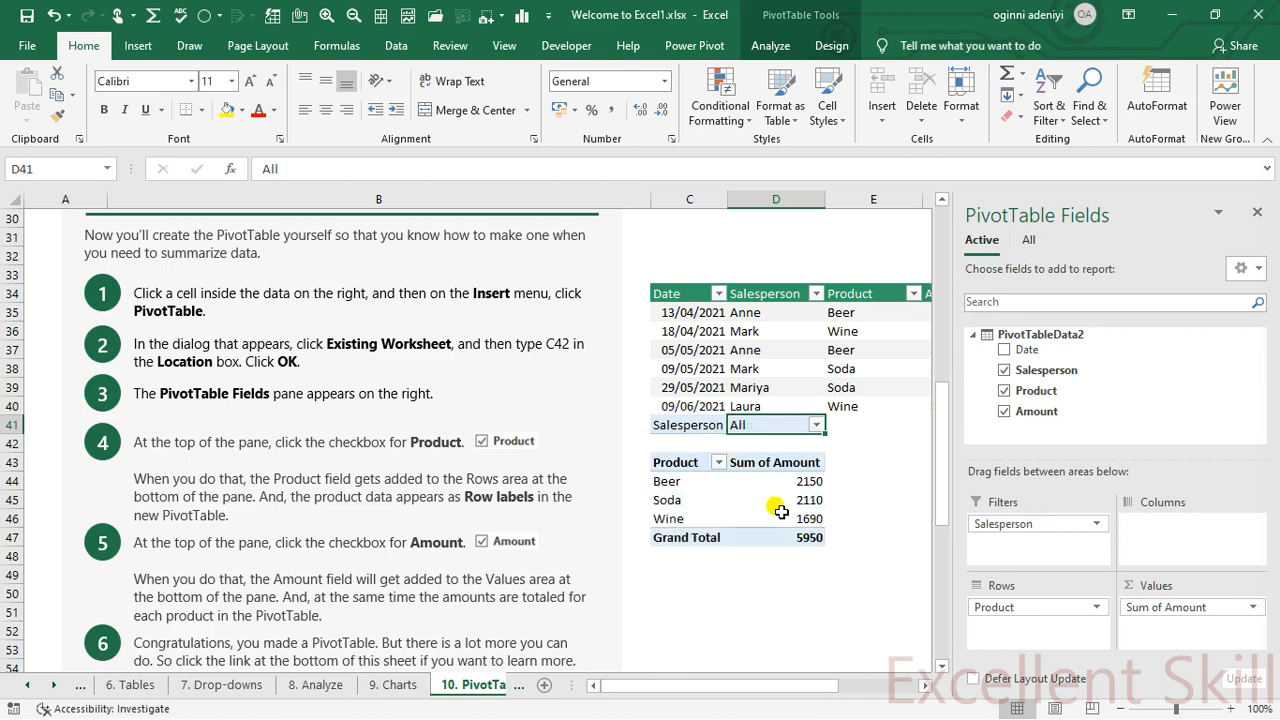
- Move the Salesperson field from the report filters to the PivotTable's values and check its count for each product
mouse_move(781, 511)
click(1032, 525)
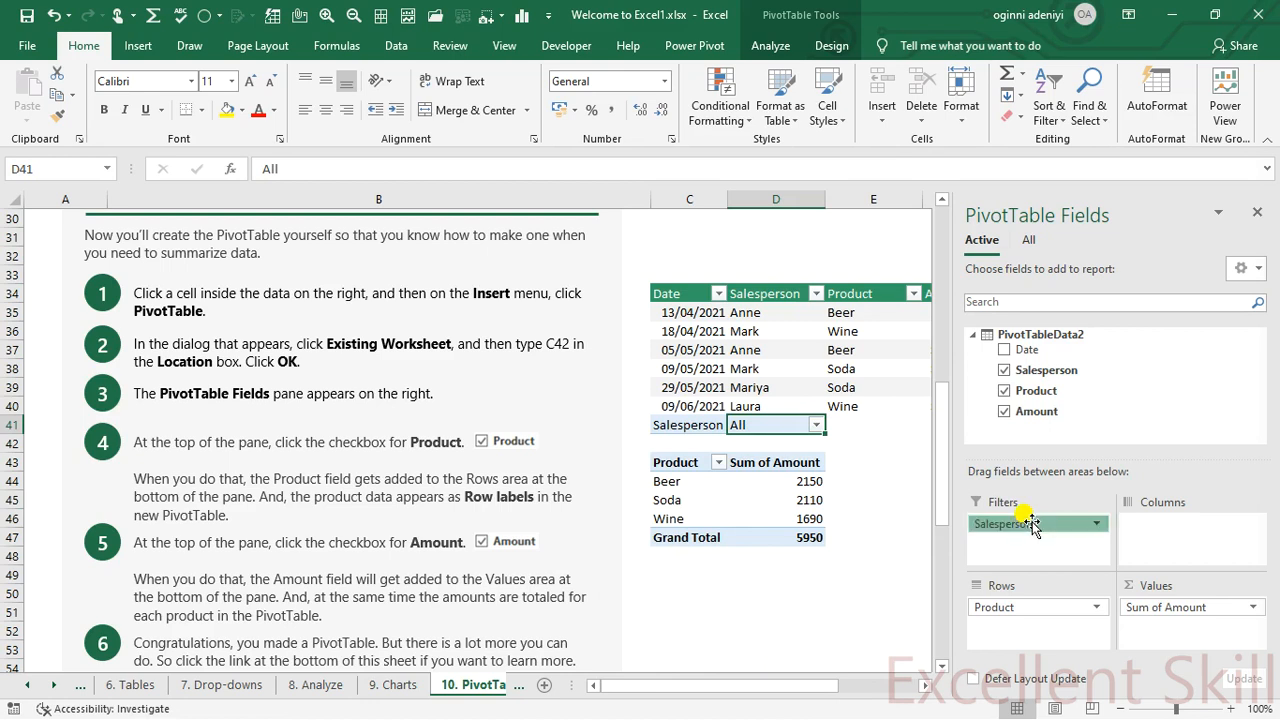
drag(1032, 525, 1176, 640)
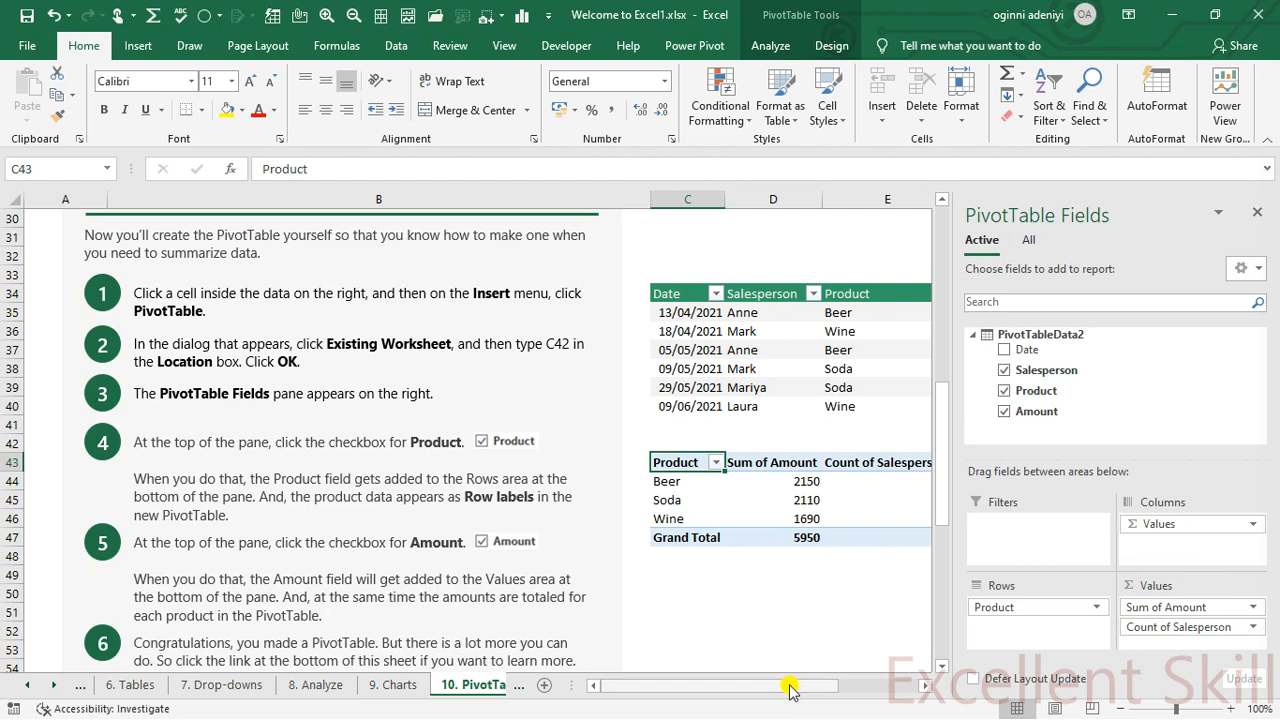
drag(791, 686, 831, 690)
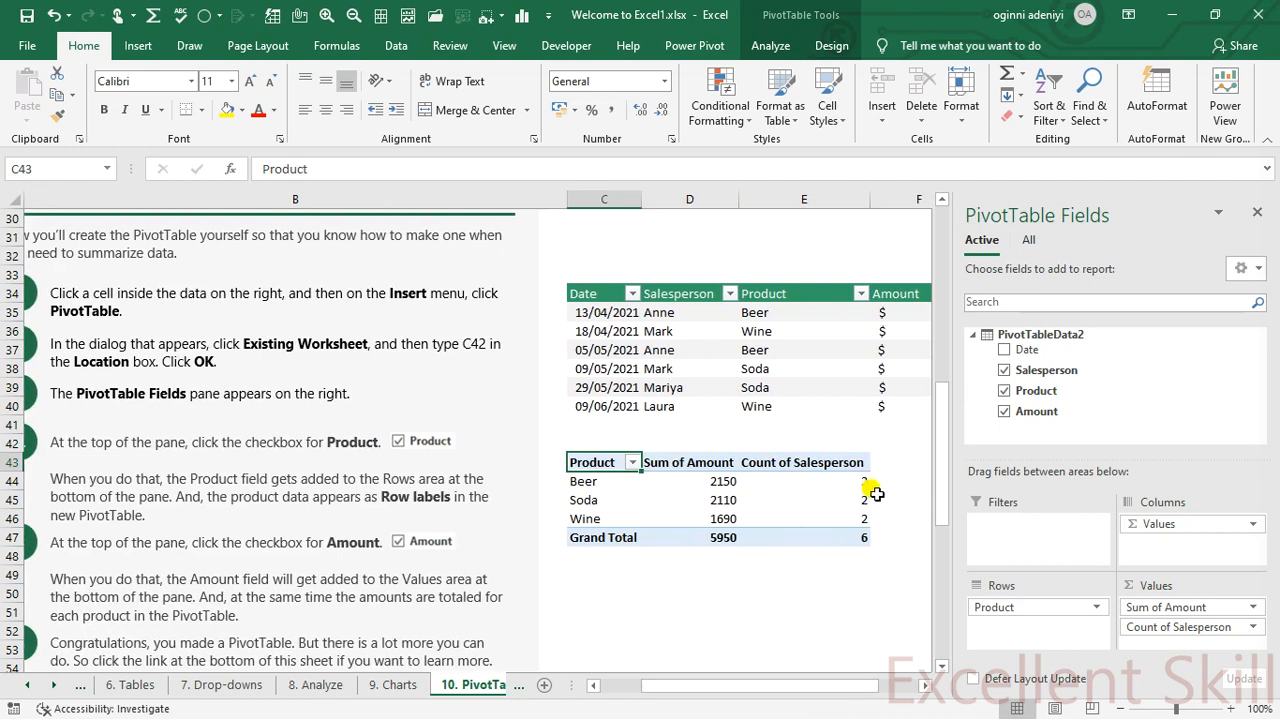
click(858, 484)
click(856, 493)
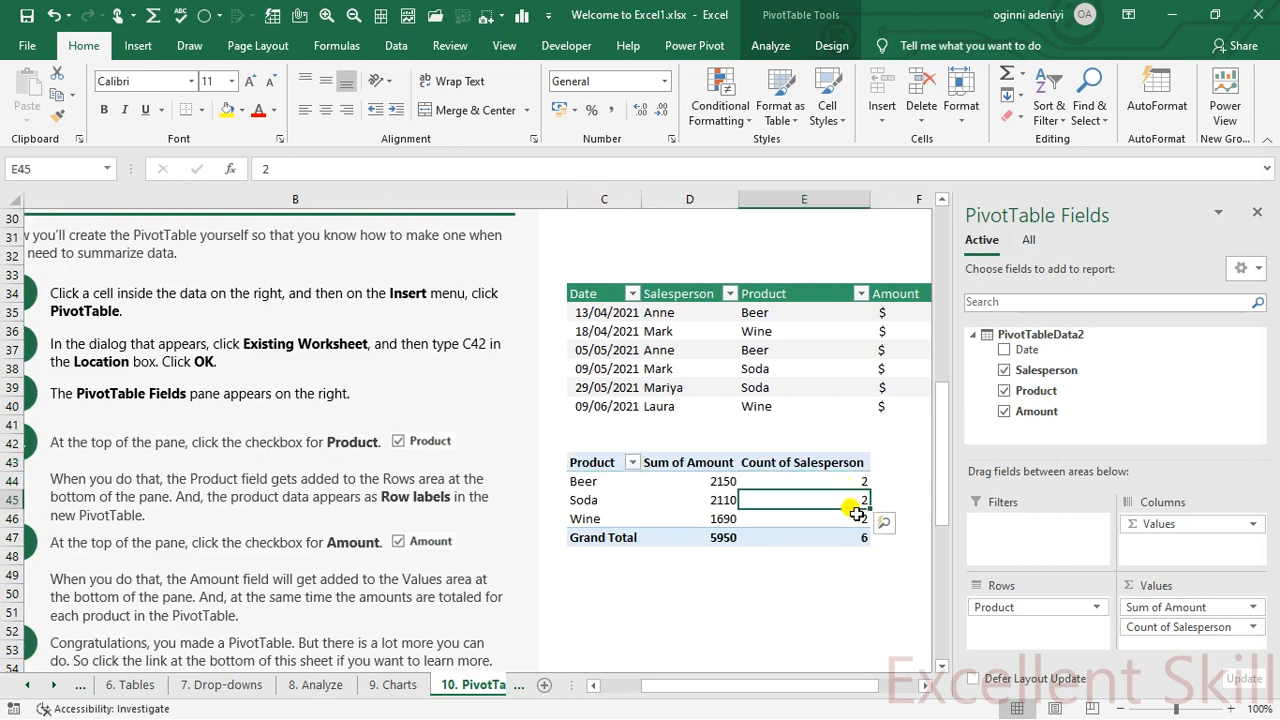
click(856, 521)
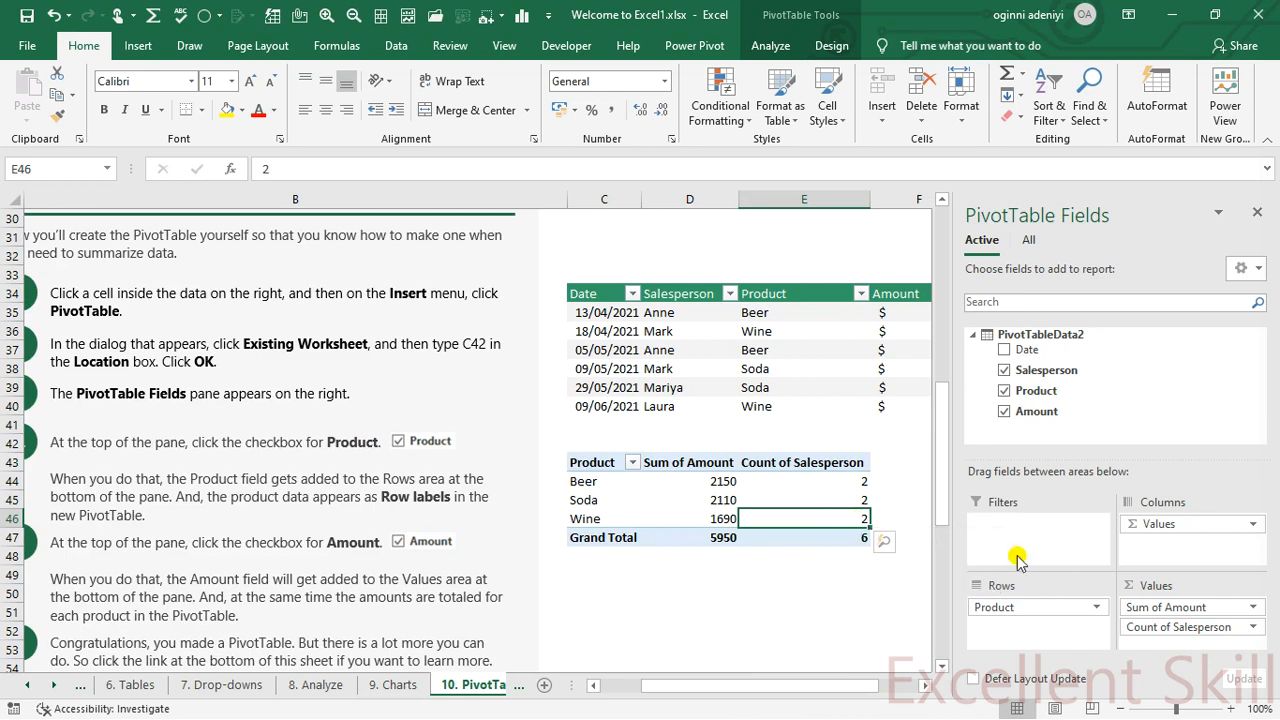
- Remove the Count of Salesperson field from the PivotTable and select the Beer amount in D44
drag(1220, 627, 740, 632)
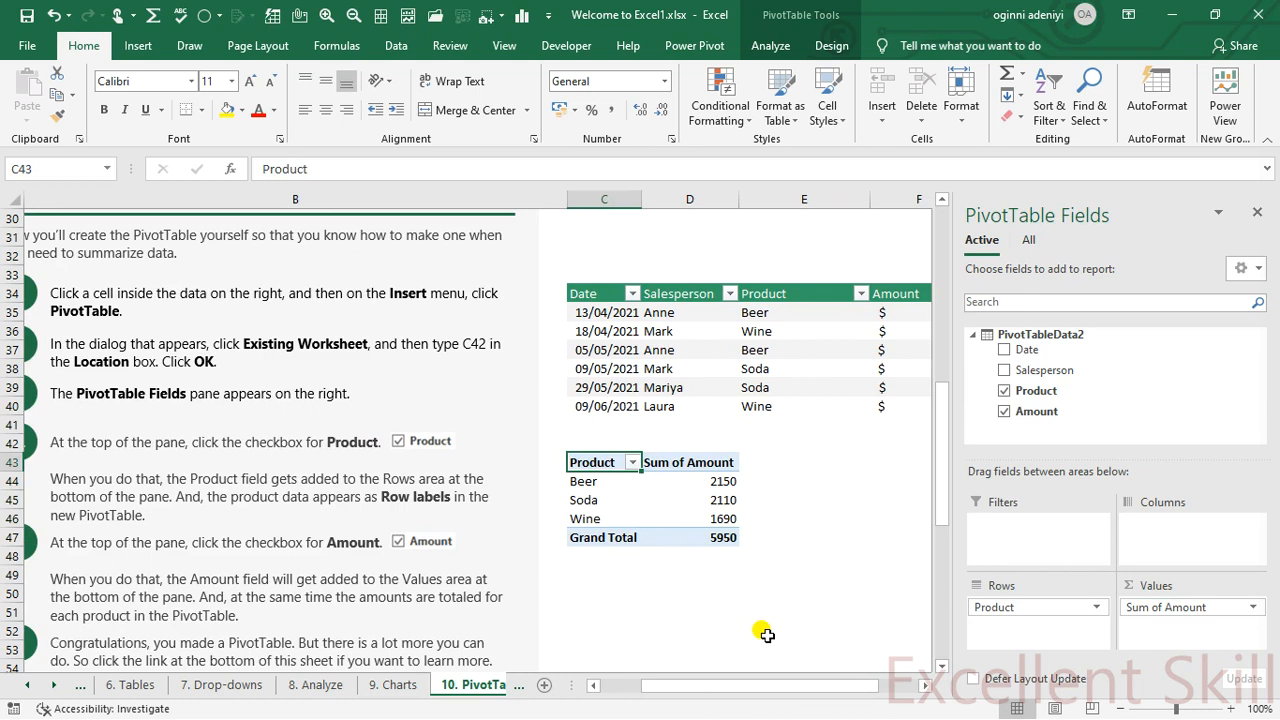
click(706, 500)
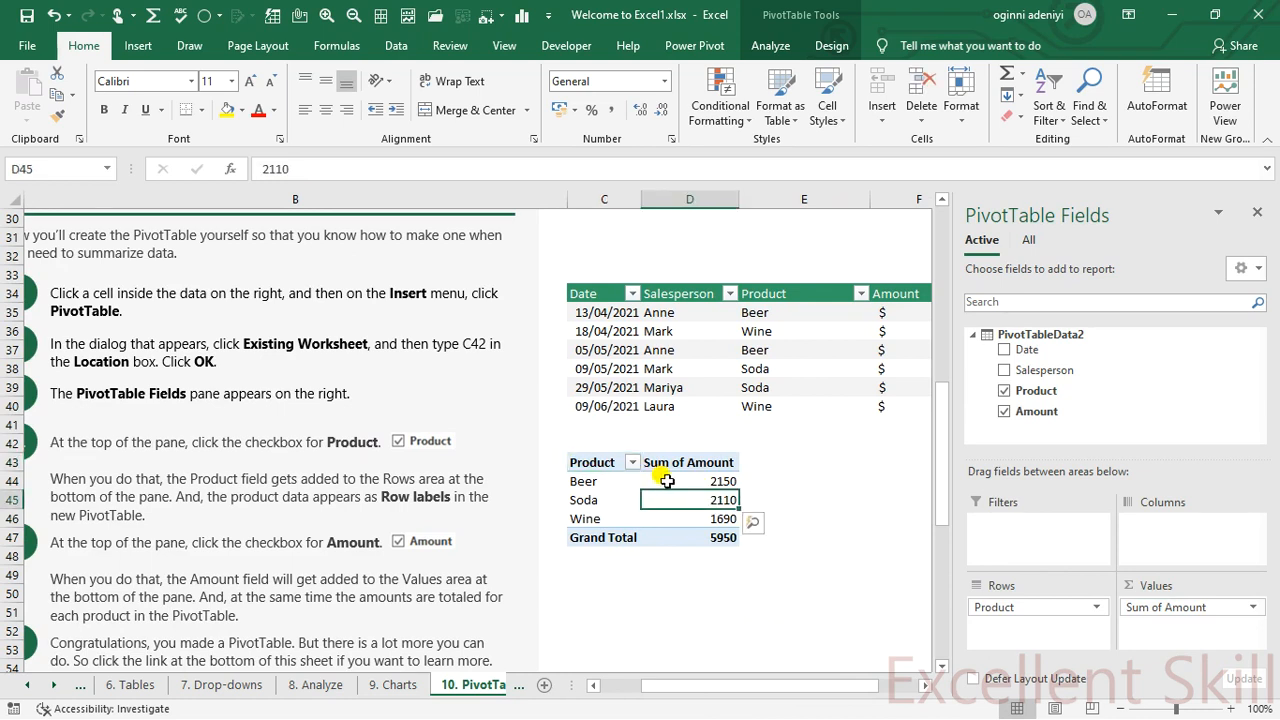
click(704, 481)
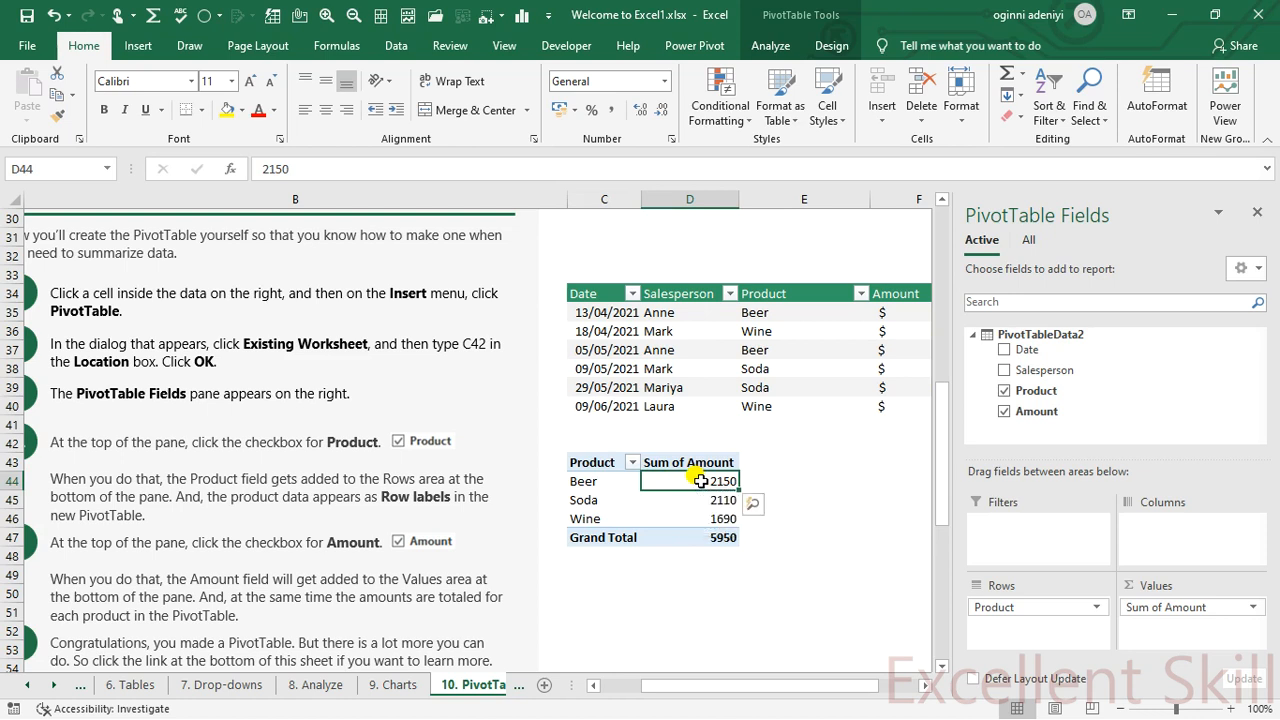
- Open the number format in the Sum of Amount value field settings and choose the Custom category
right_click(701, 483)
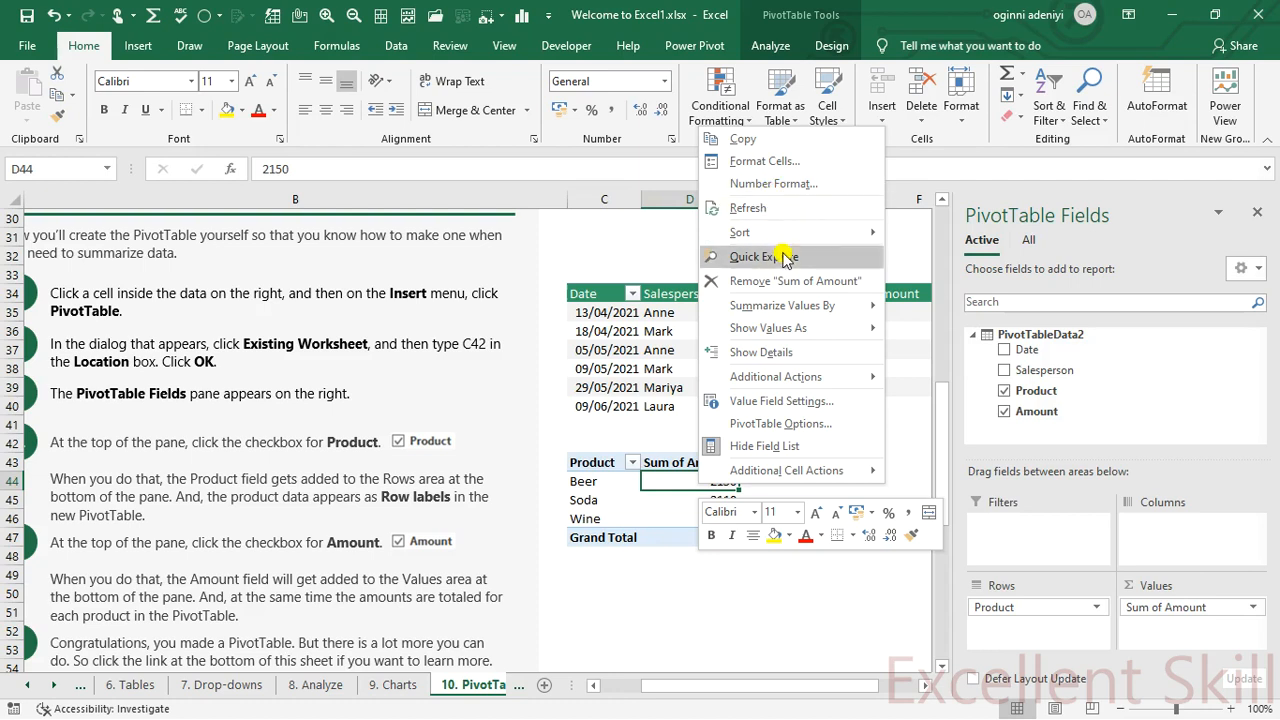
click(780, 401)
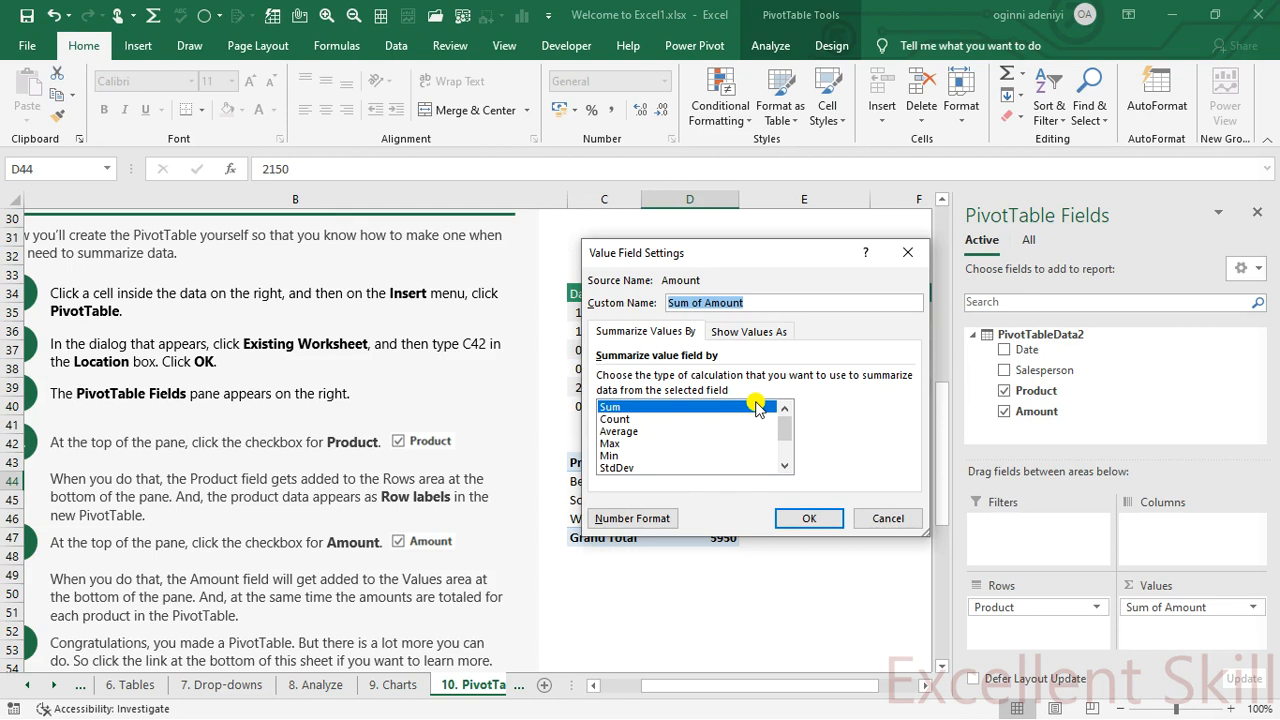
click(613, 520)
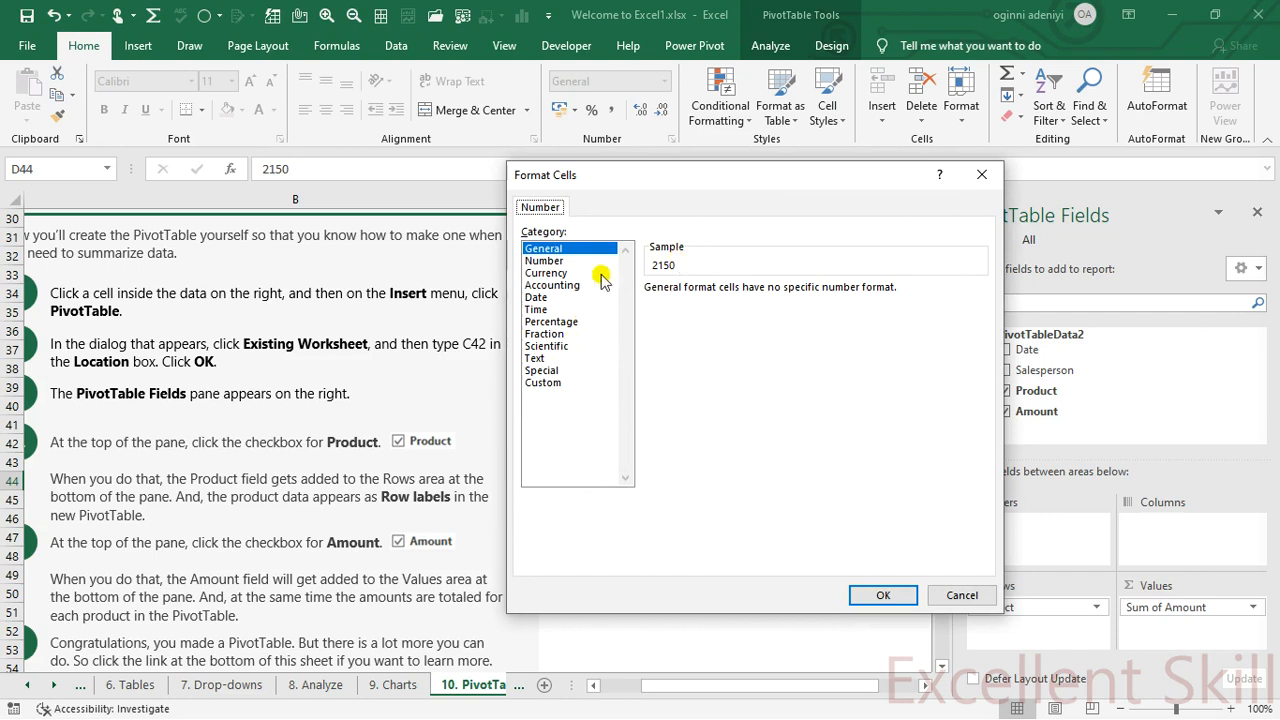
click(557, 263)
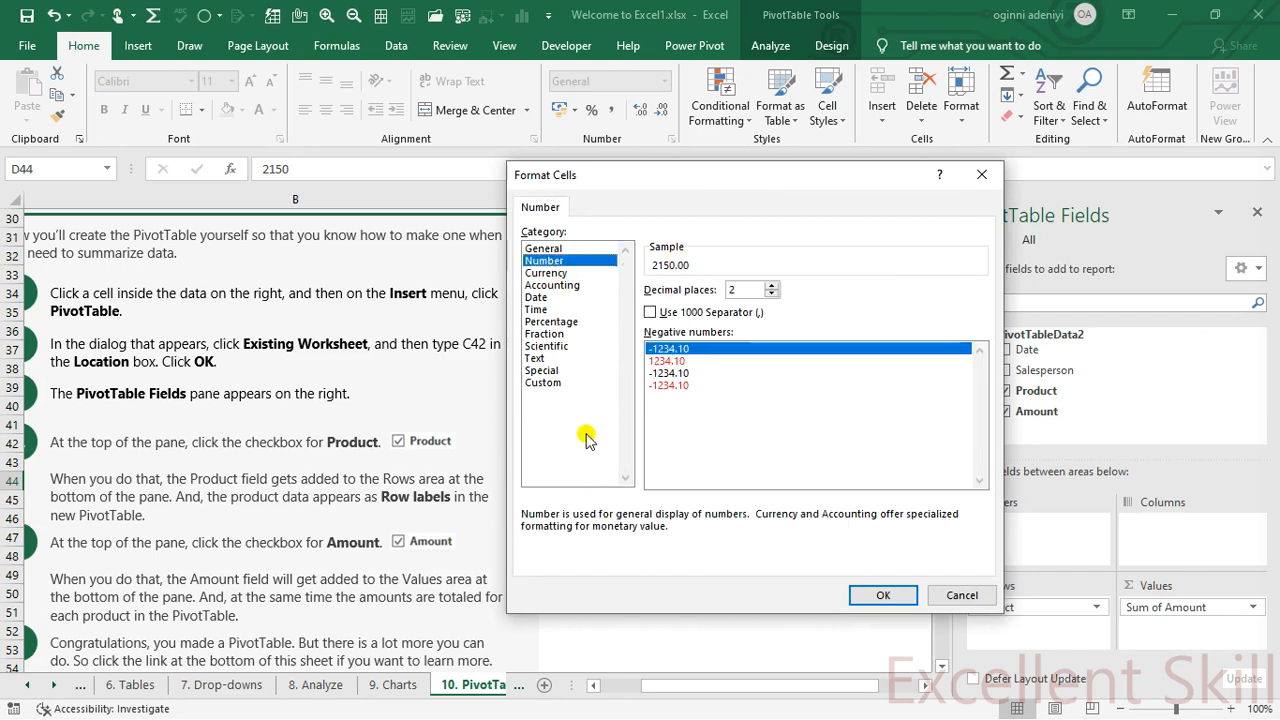
click(552, 386)
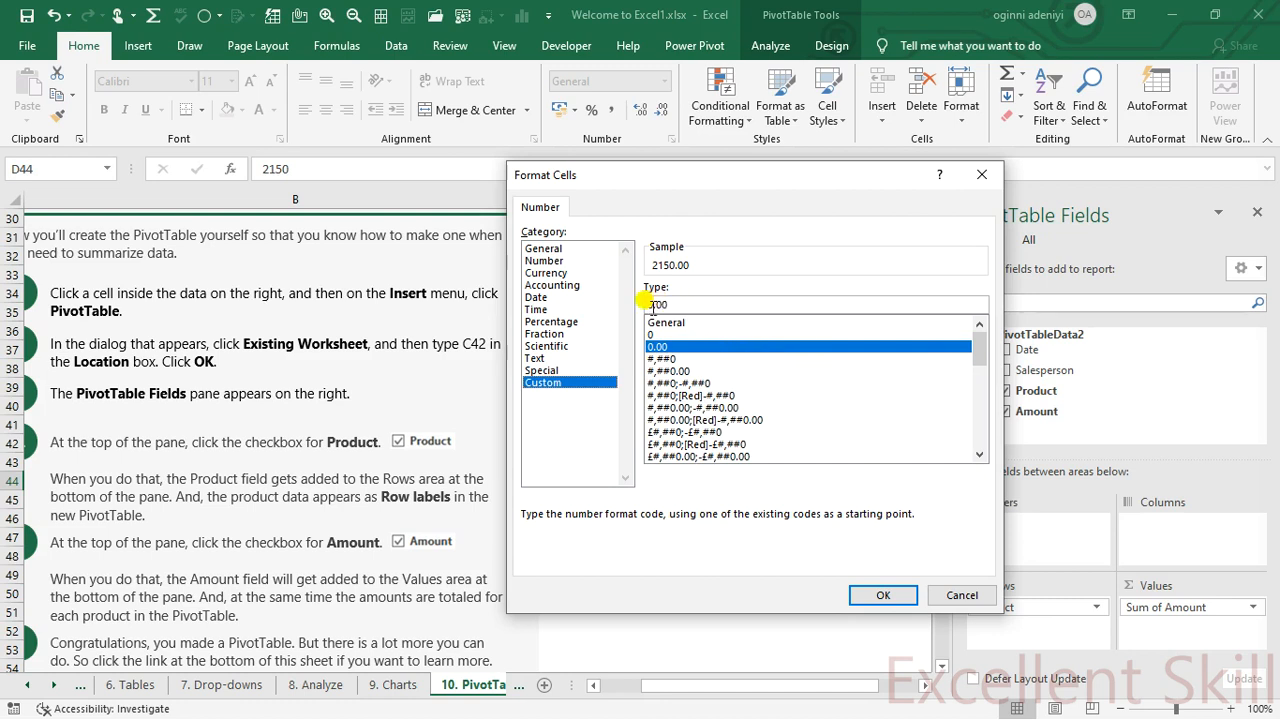
- Replace the custom format code with "N "#,# and apply it to the Sum of Amount field
drag(670, 305, 640, 298)
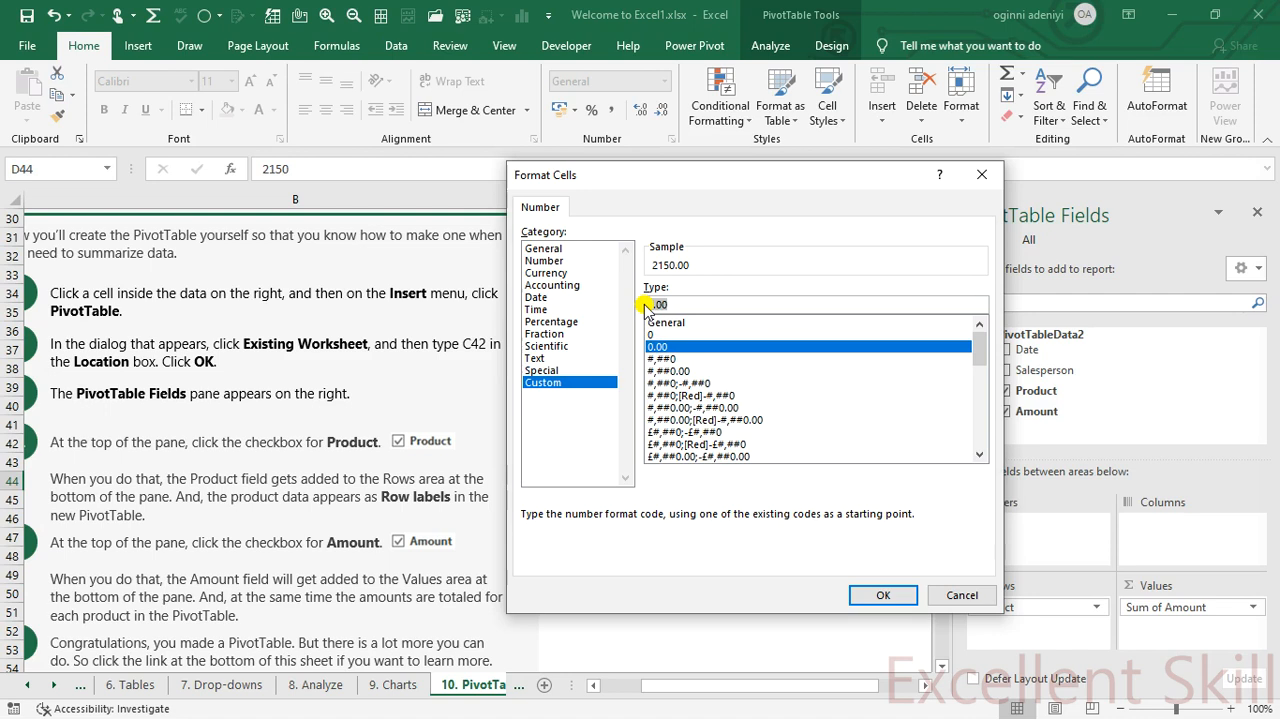
key(BackSpace)
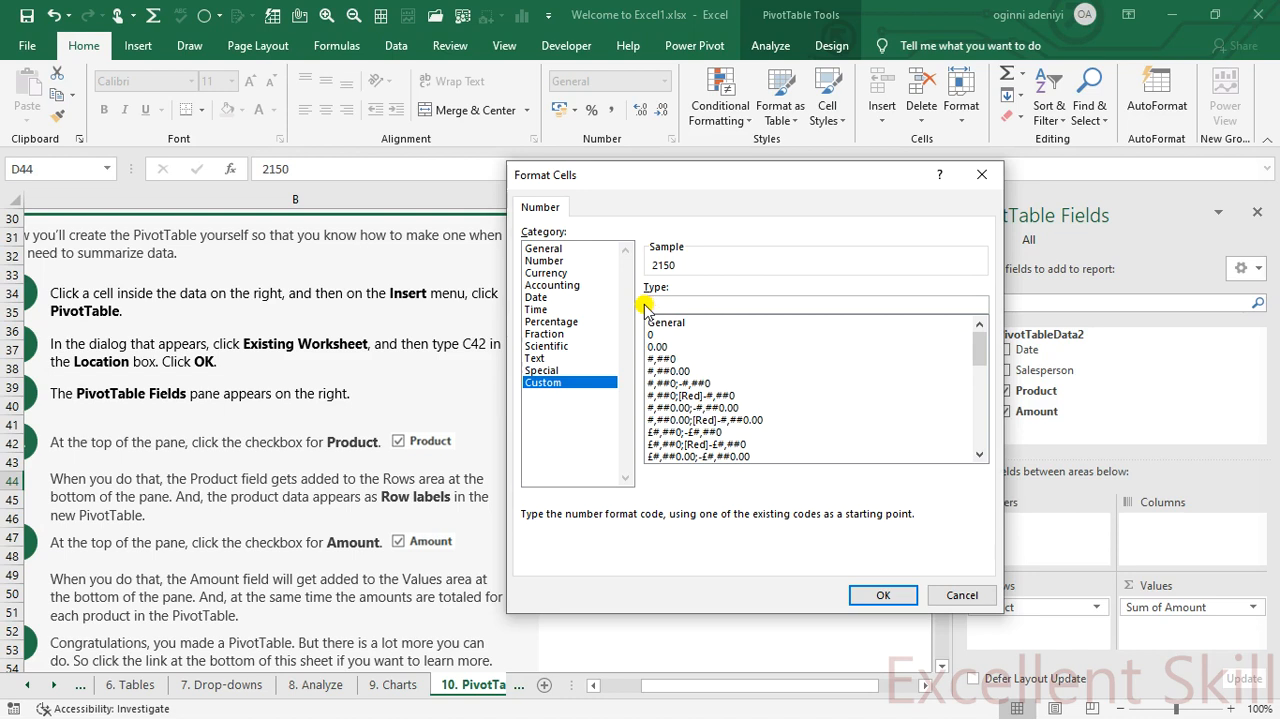
text(,#00)
key(BackSpace)
key(BackSpace)
text([N")
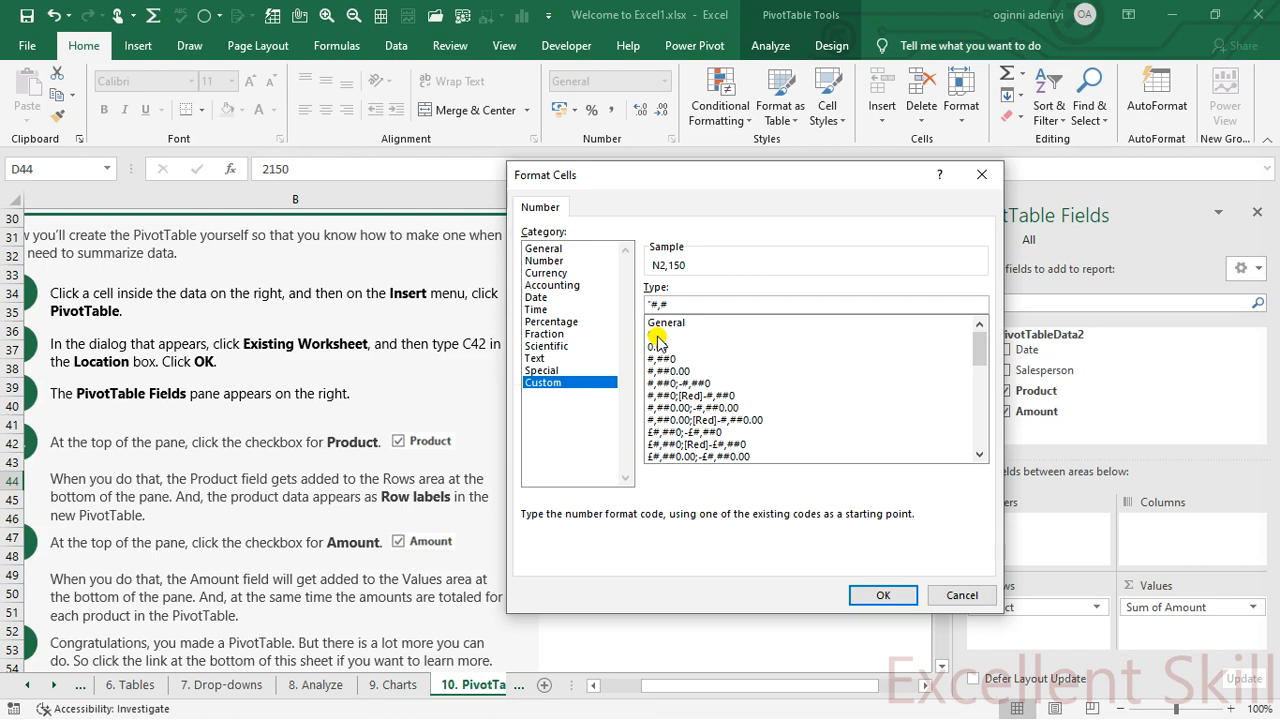
key(BackSpace)
text(N")
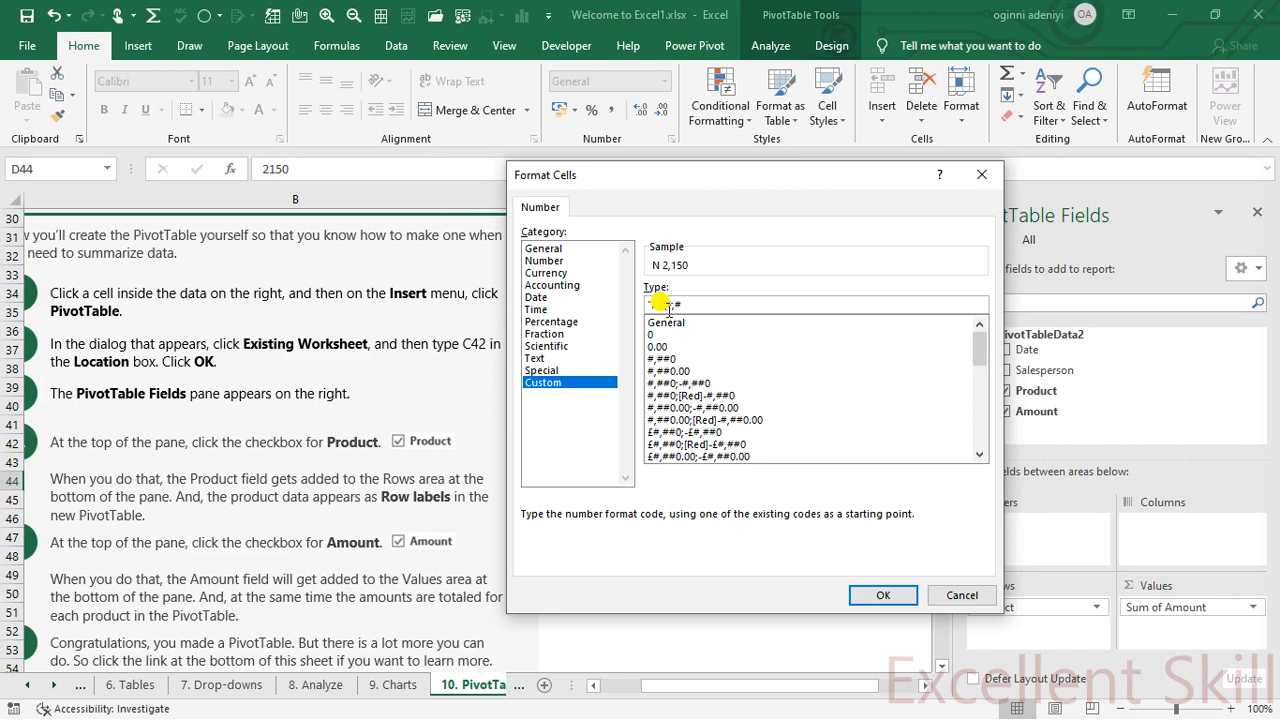
key(BackSpace)
click(879, 596)
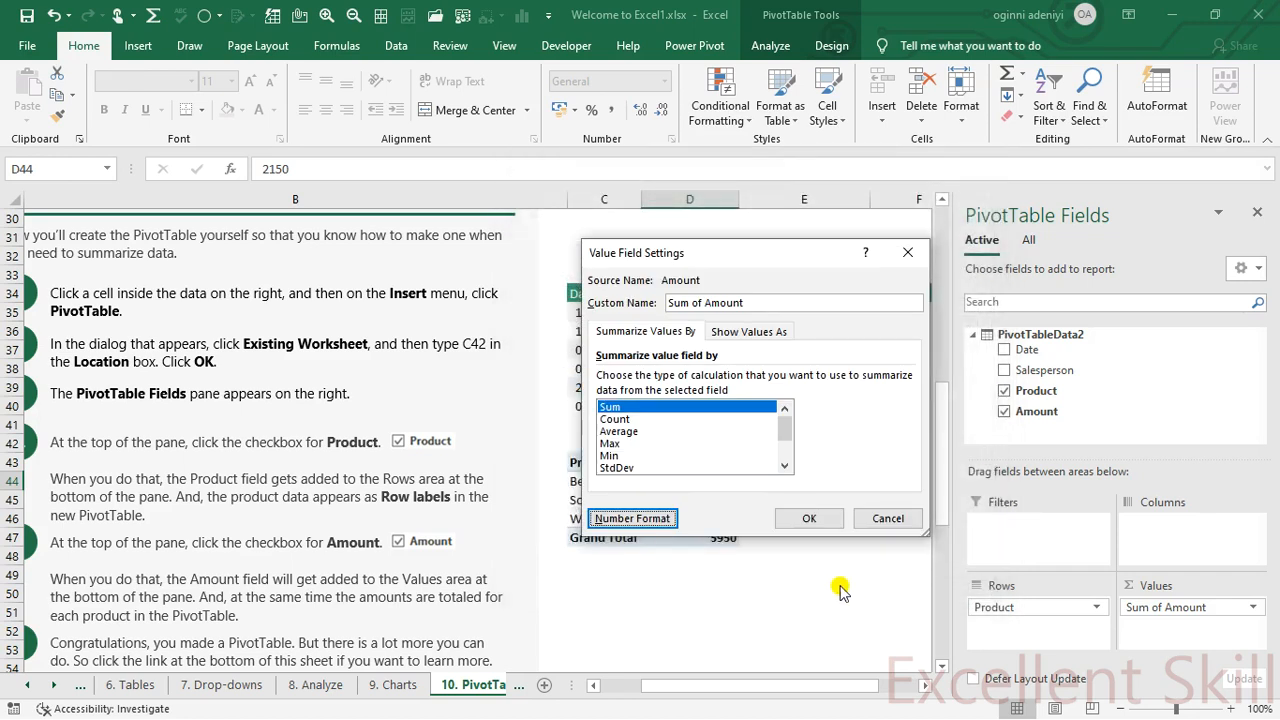
click(811, 519)
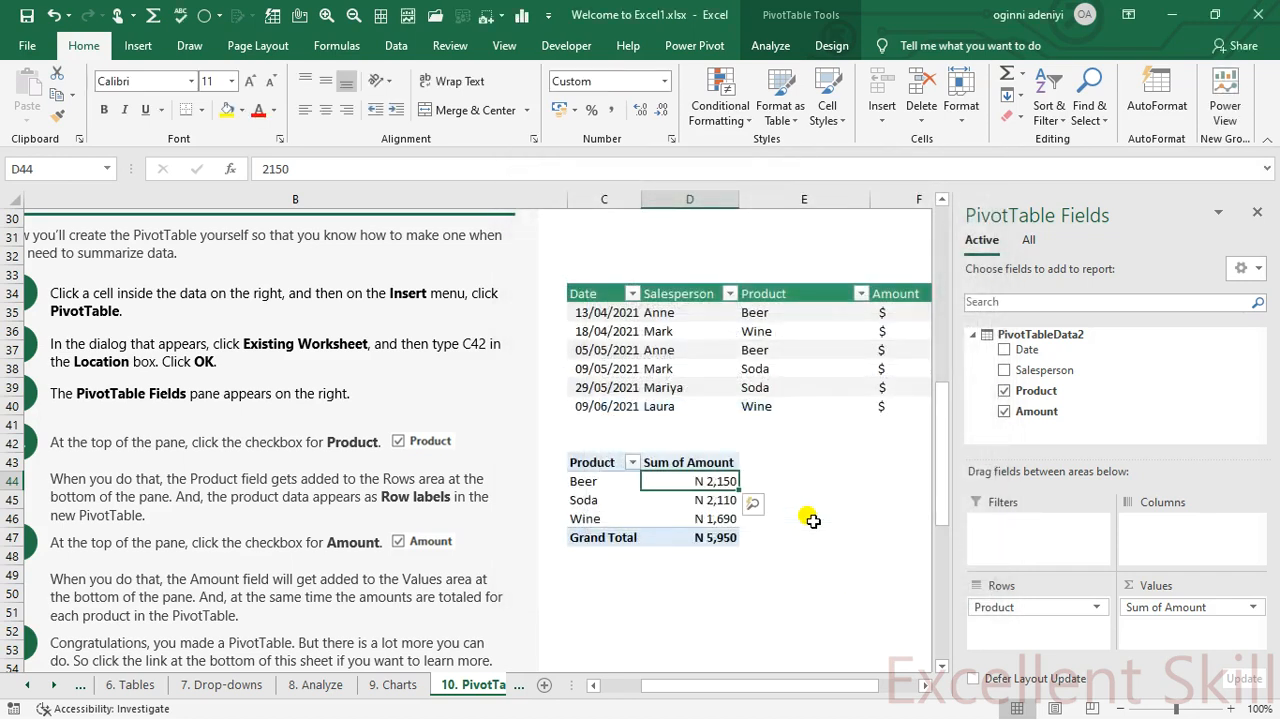
- Try summarizing the PivotTable's Amount field by Average instead of Sum, and undo the change
click(730, 575)
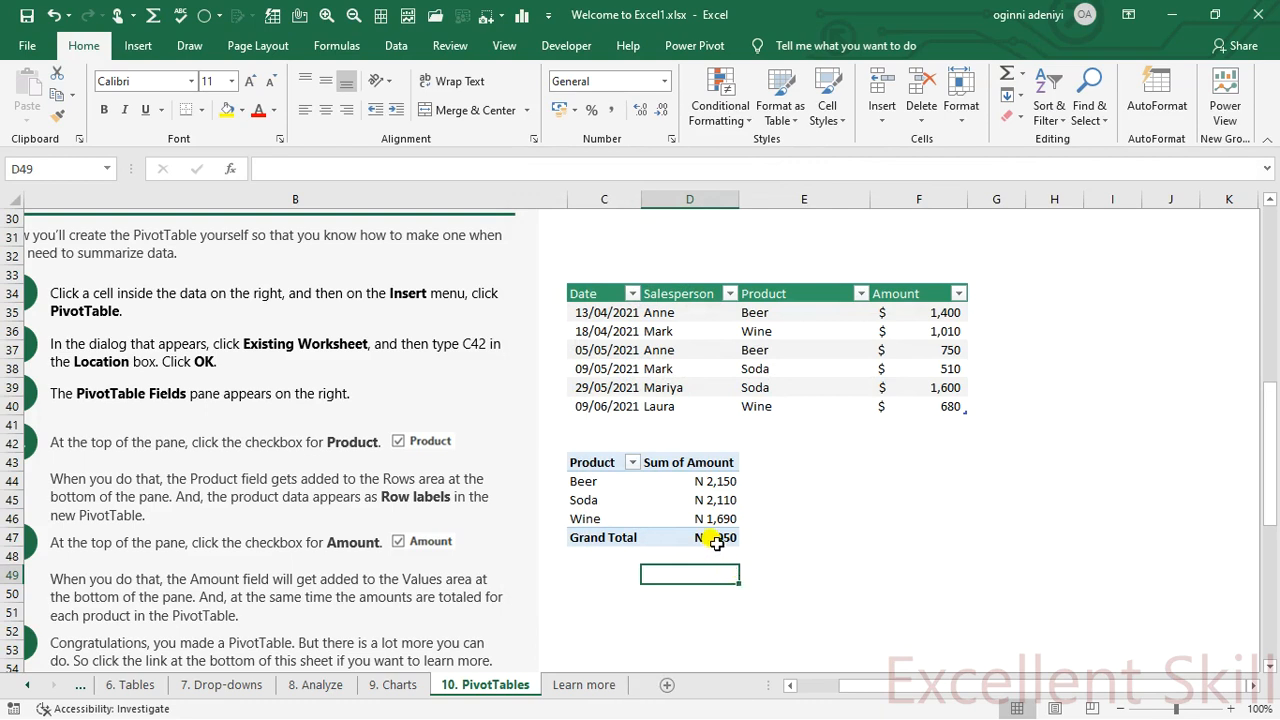
click(712, 537)
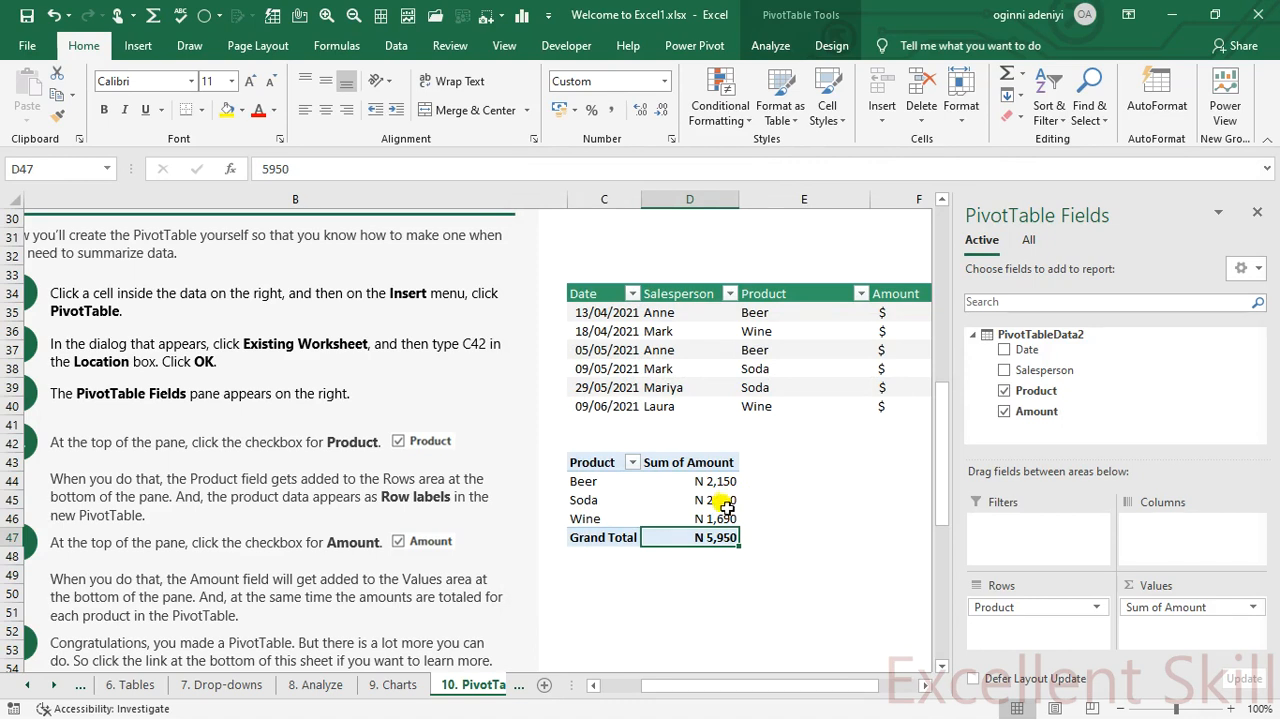
click(719, 500)
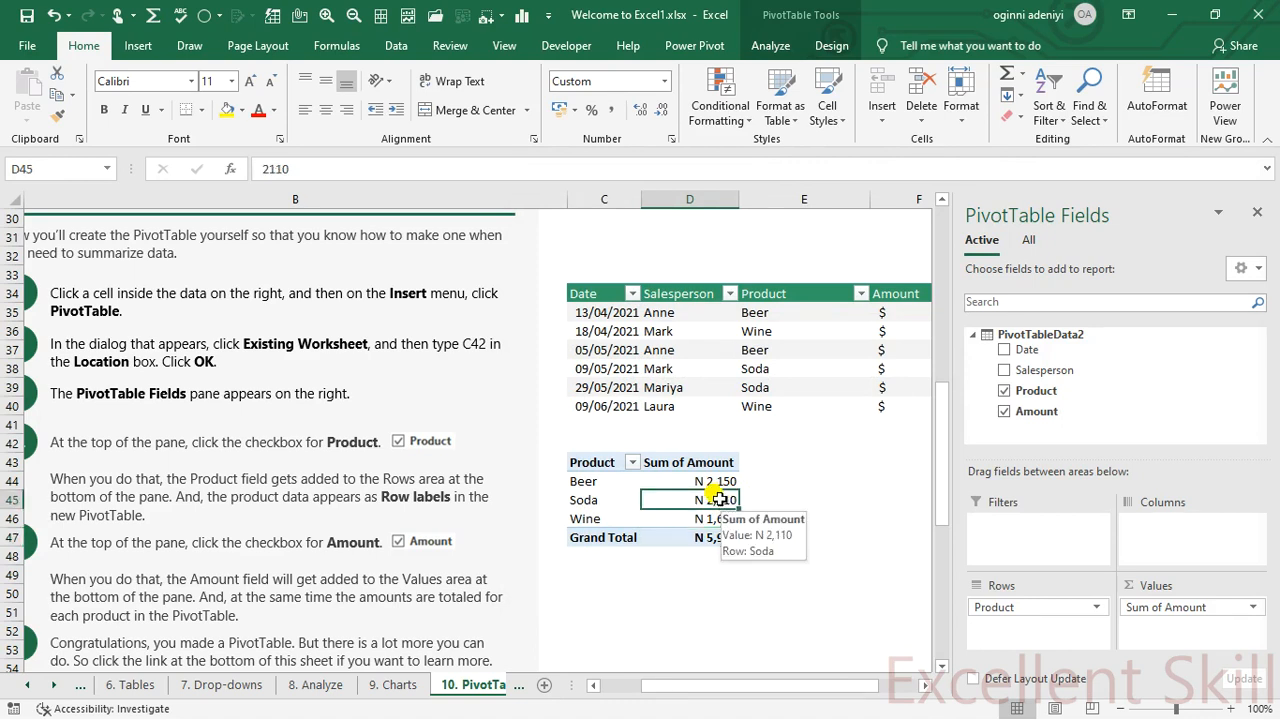
click(1255, 608)
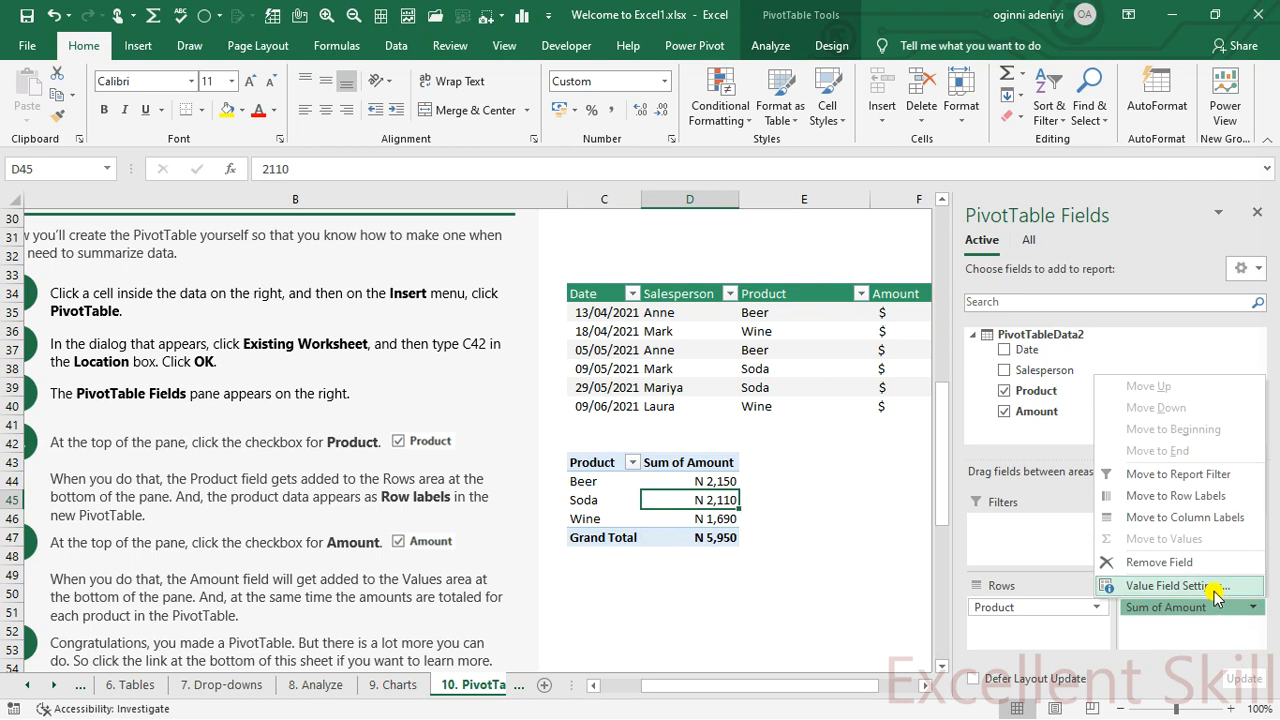
click(1170, 586)
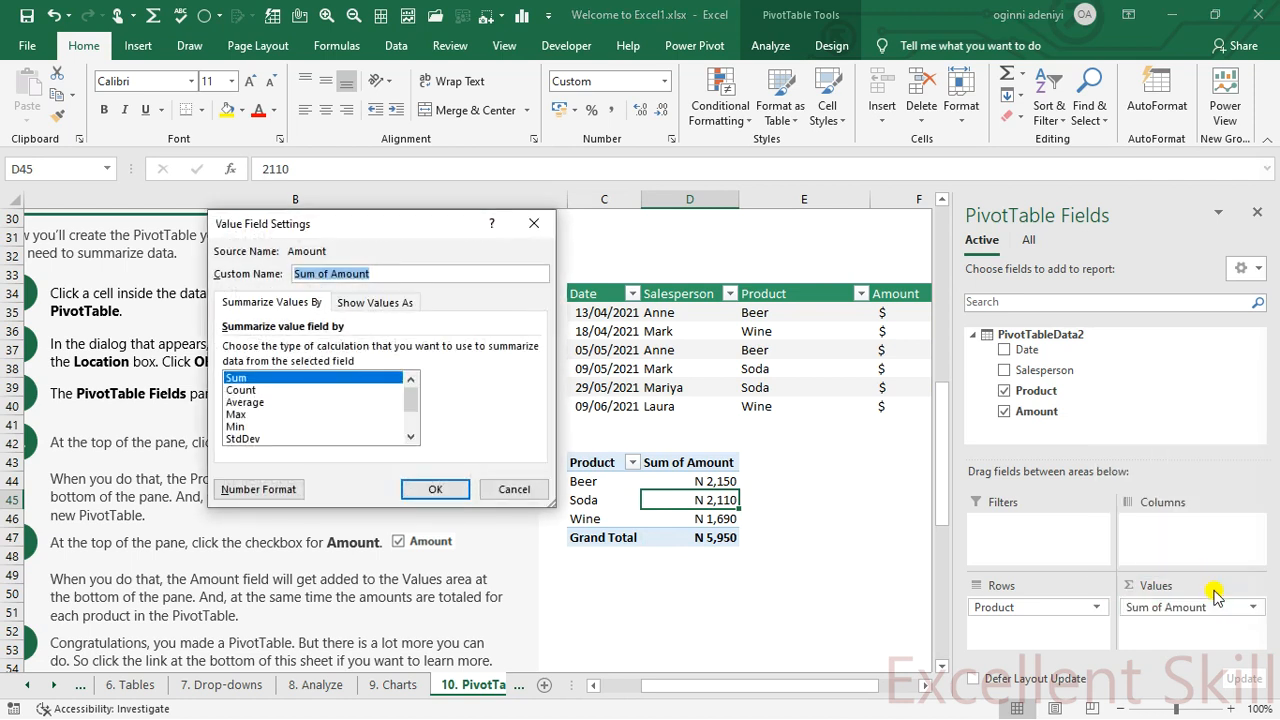
click(262, 402)
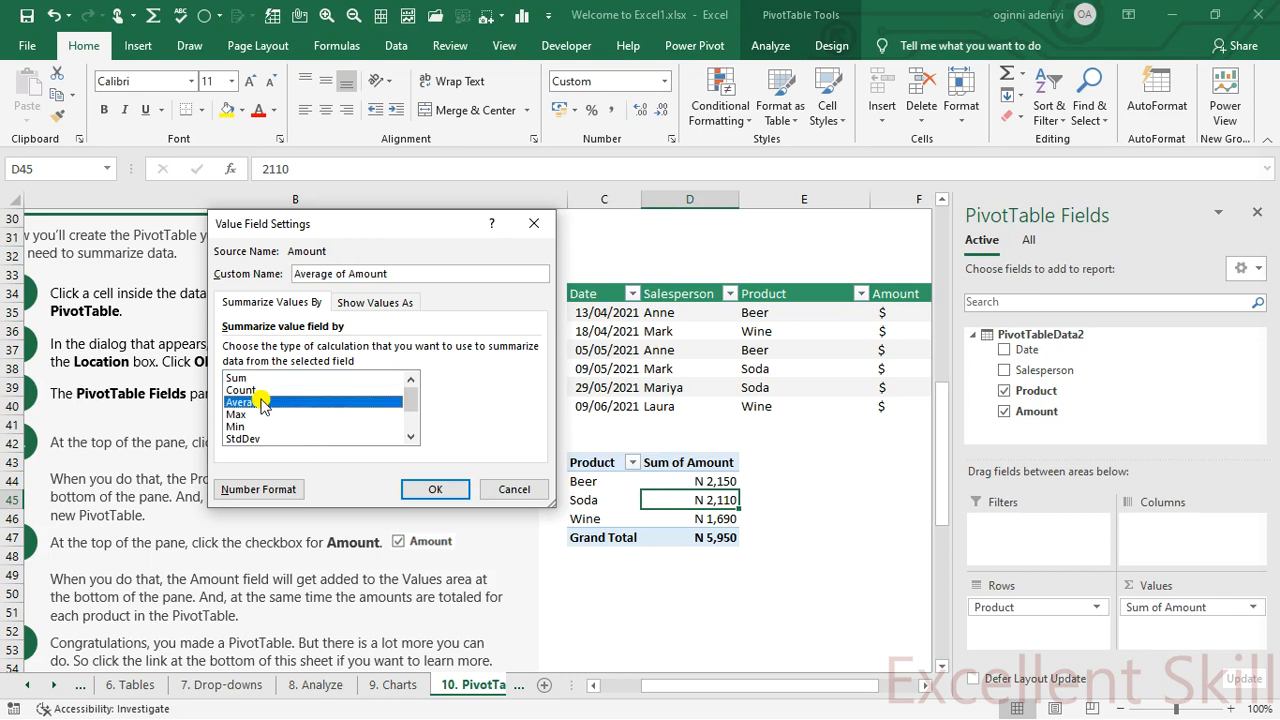
click(437, 492)
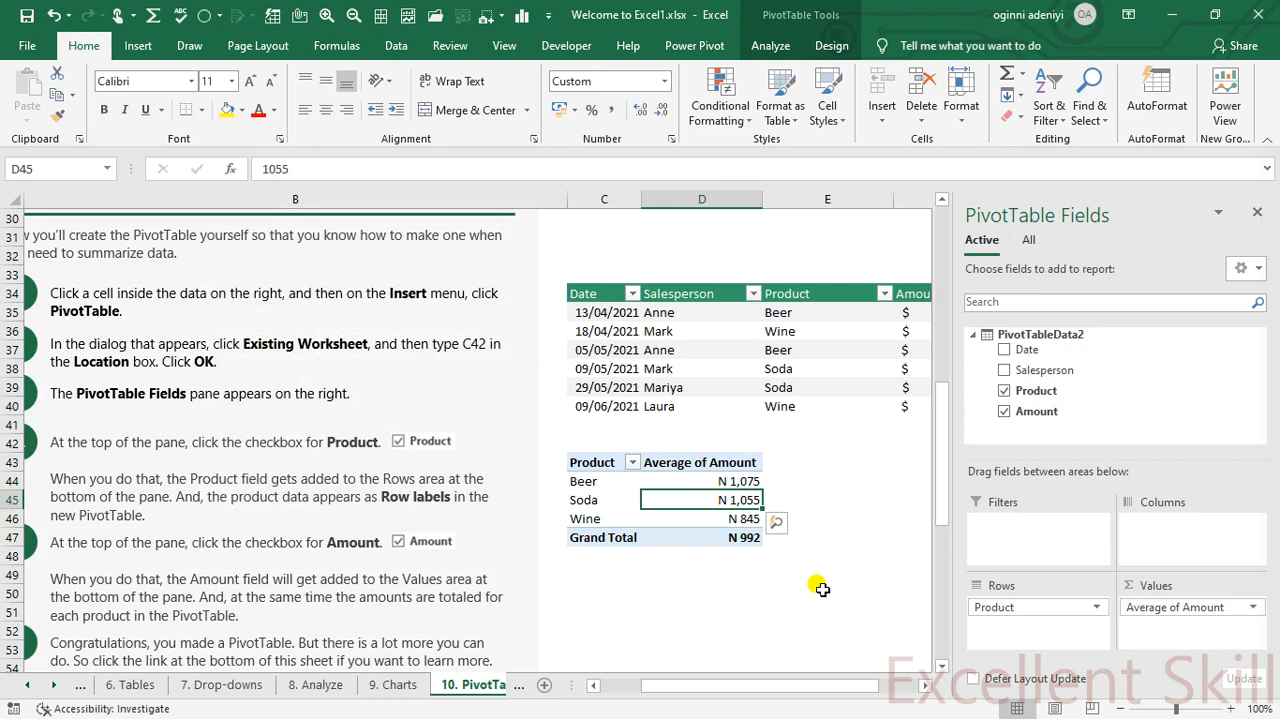
key(ctrl+z)
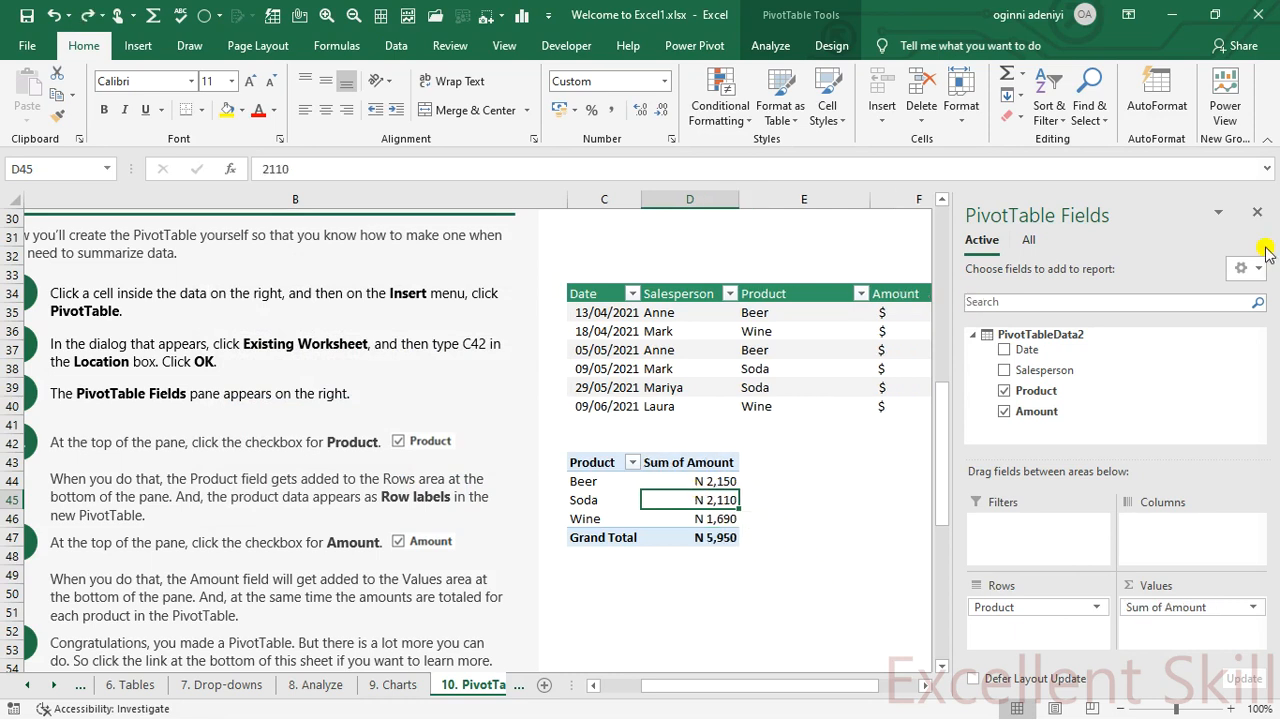
- Close the PivotTable field list and turn off grand totals for rows and columns
click(1259, 216)
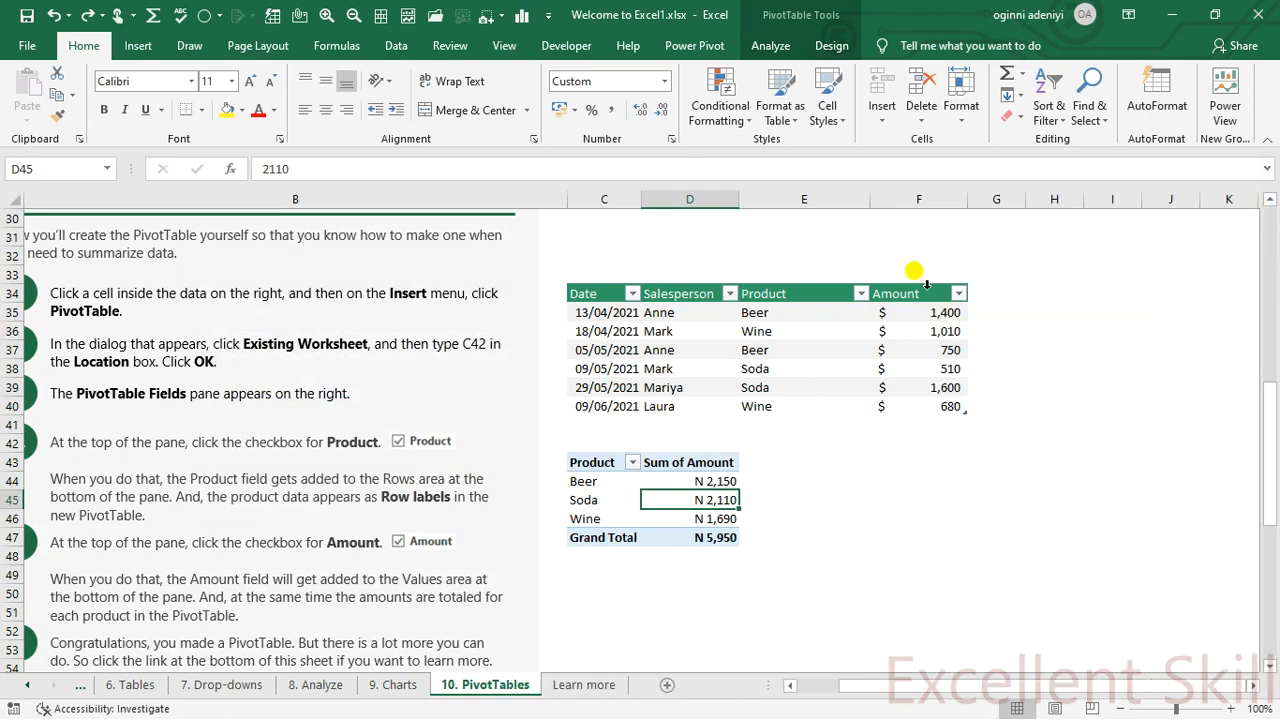
click(830, 47)
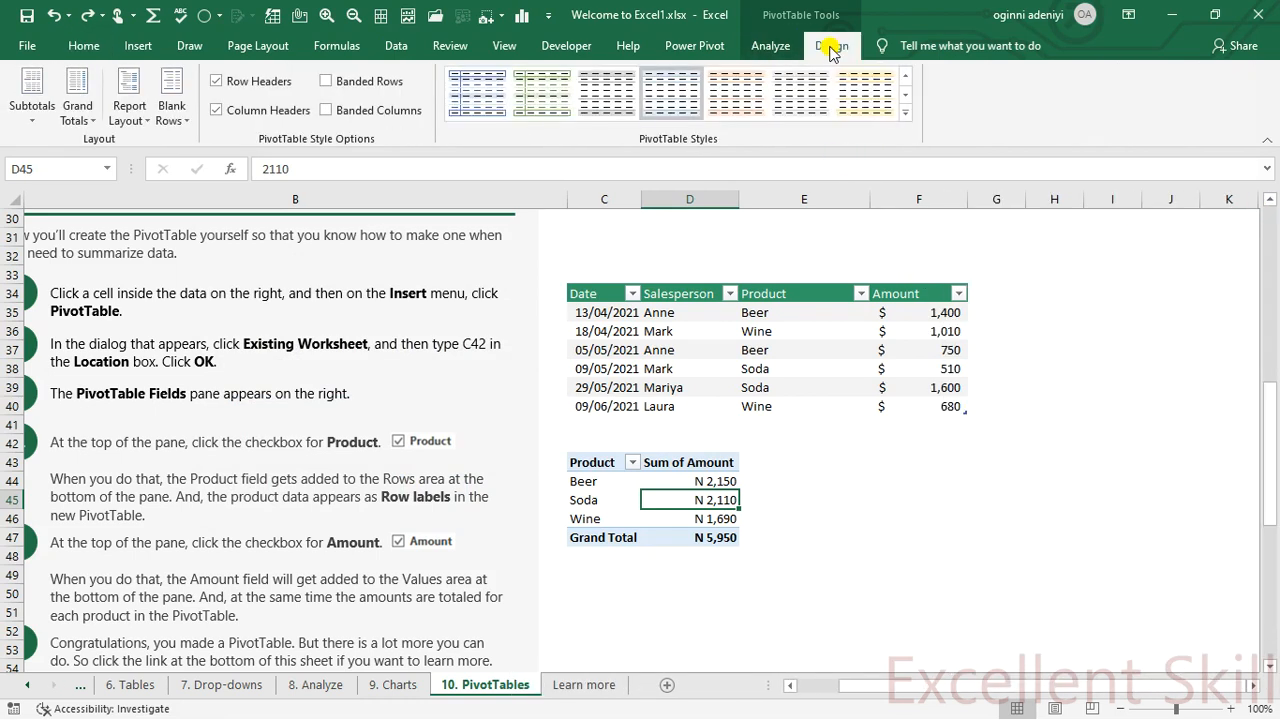
click(33, 119)
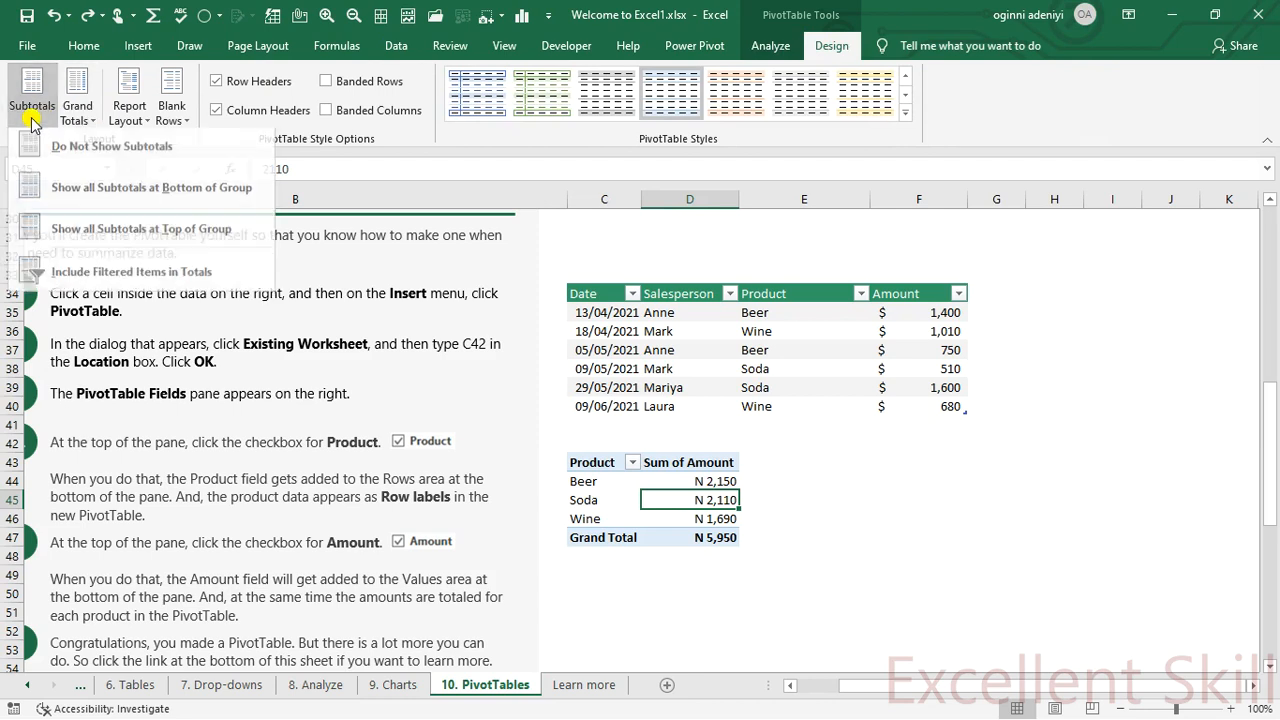
click(90, 118)
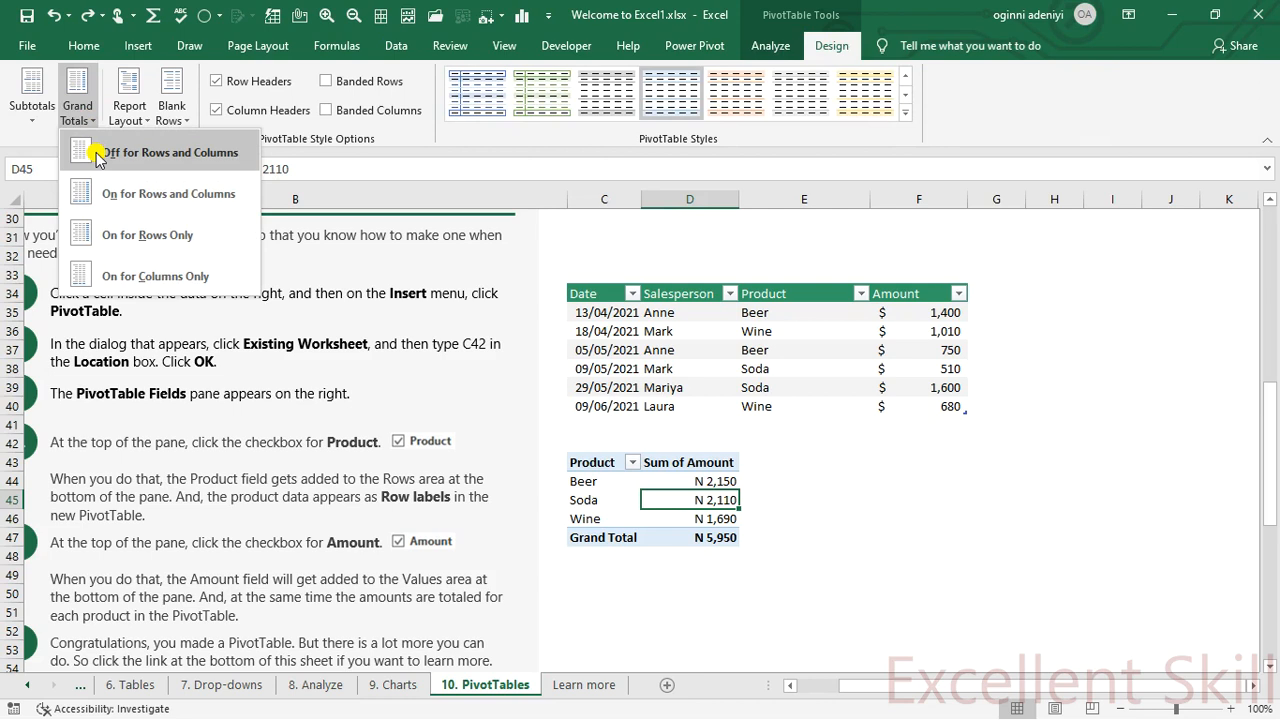
click(97, 156)
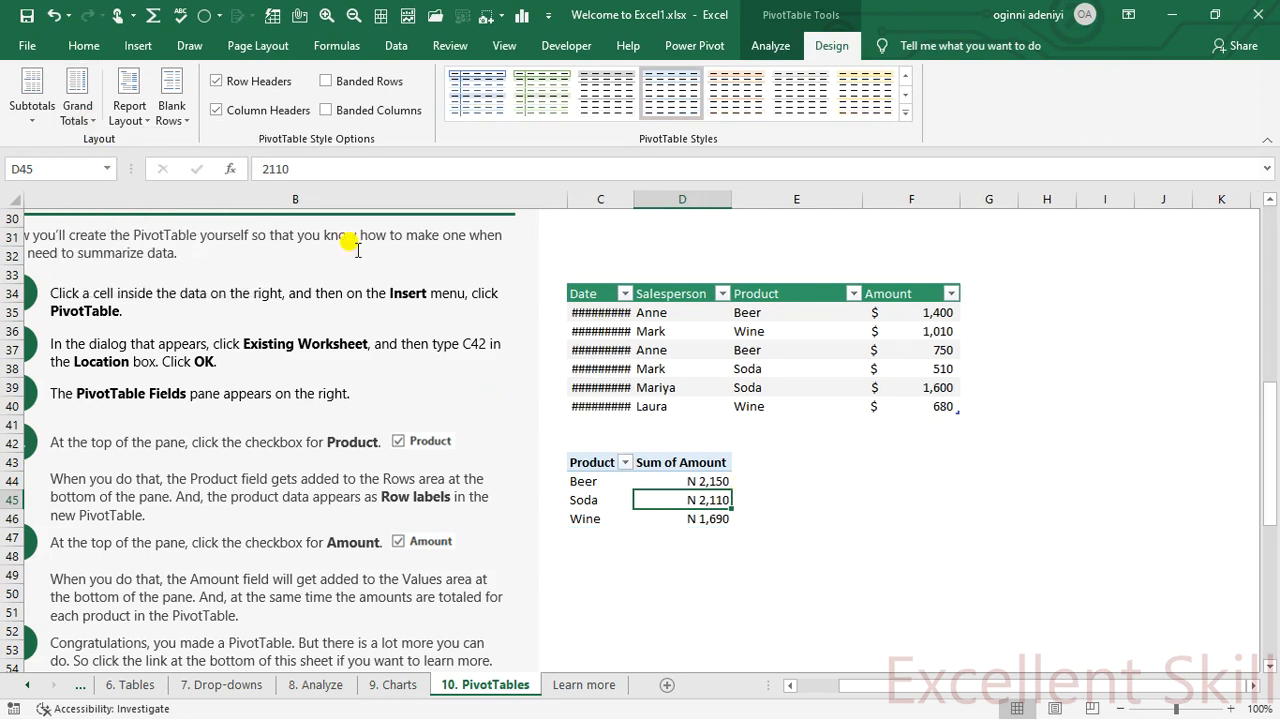
- Try the outline form for the PivotTable's report layout and switch it to compact form
click(147, 121)
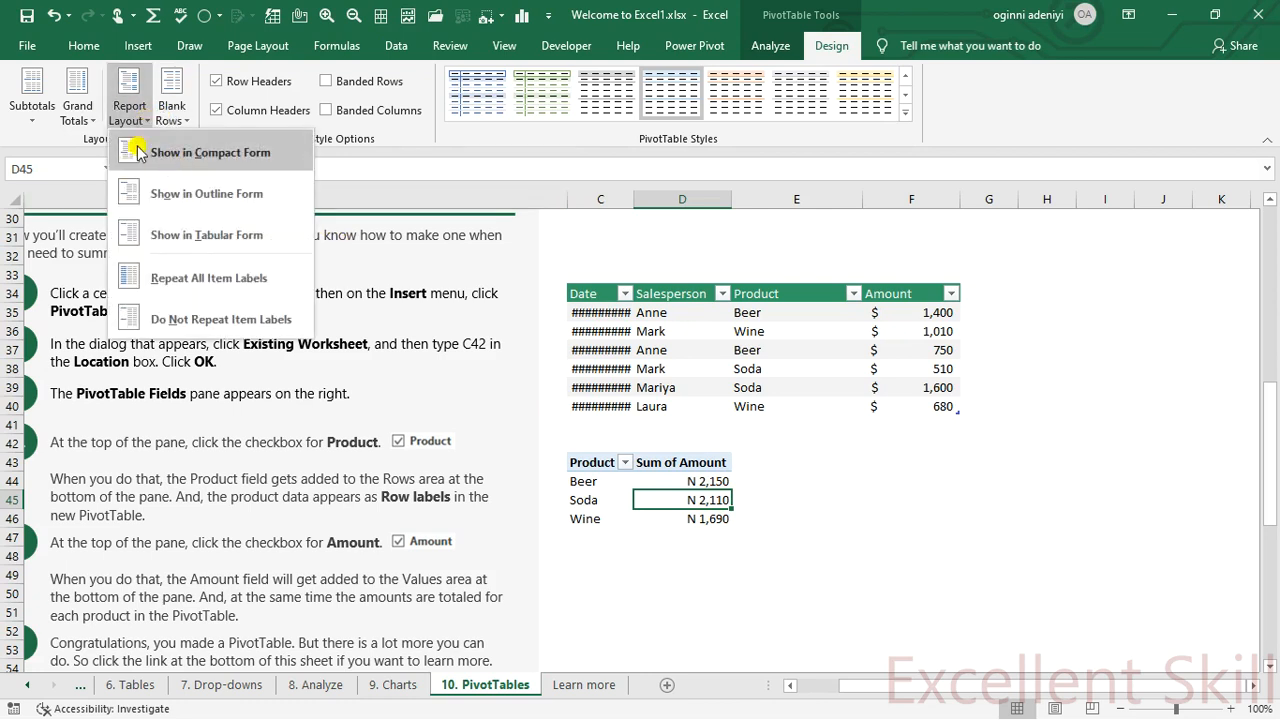
click(184, 116)
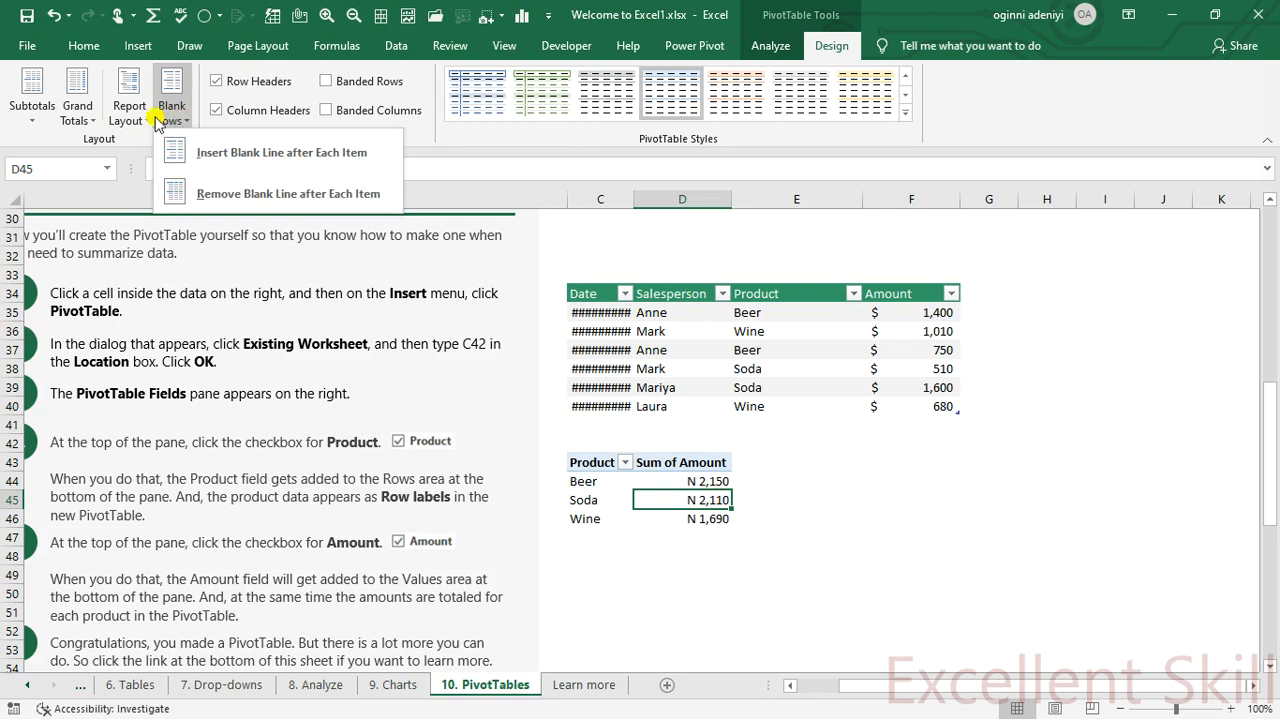
click(155, 121)
click(155, 121)
click(147, 120)
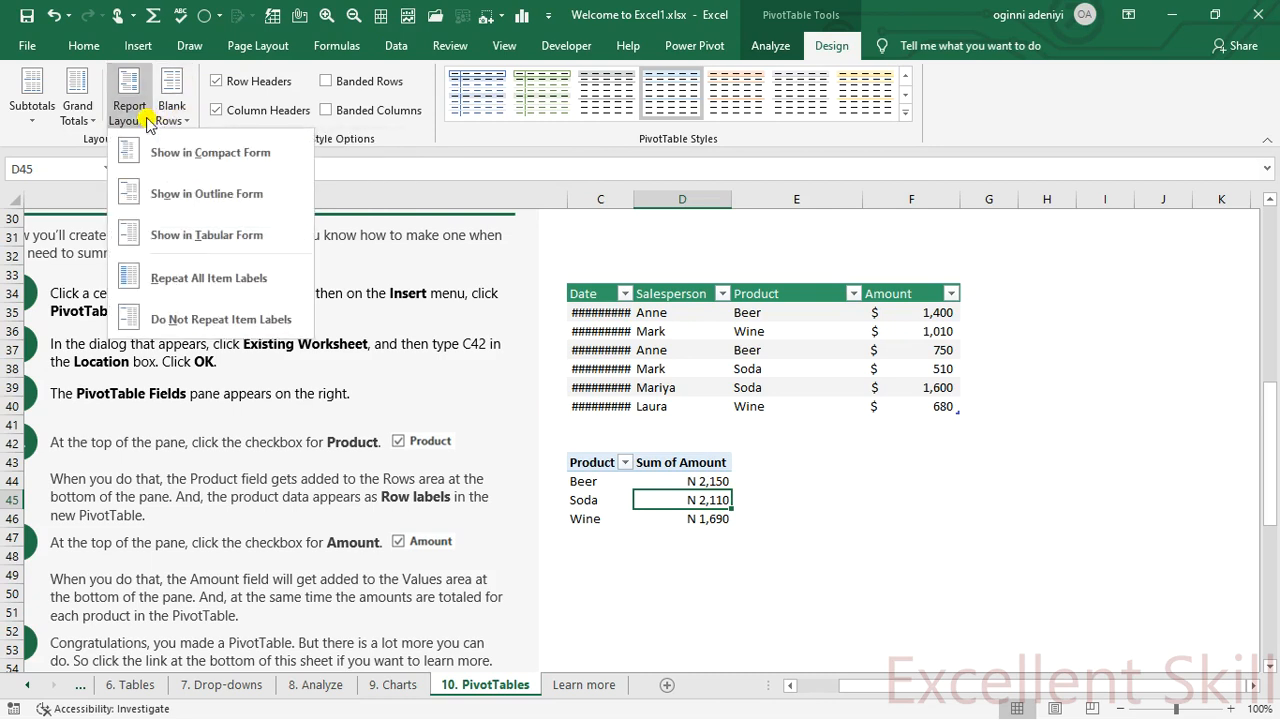
click(197, 194)
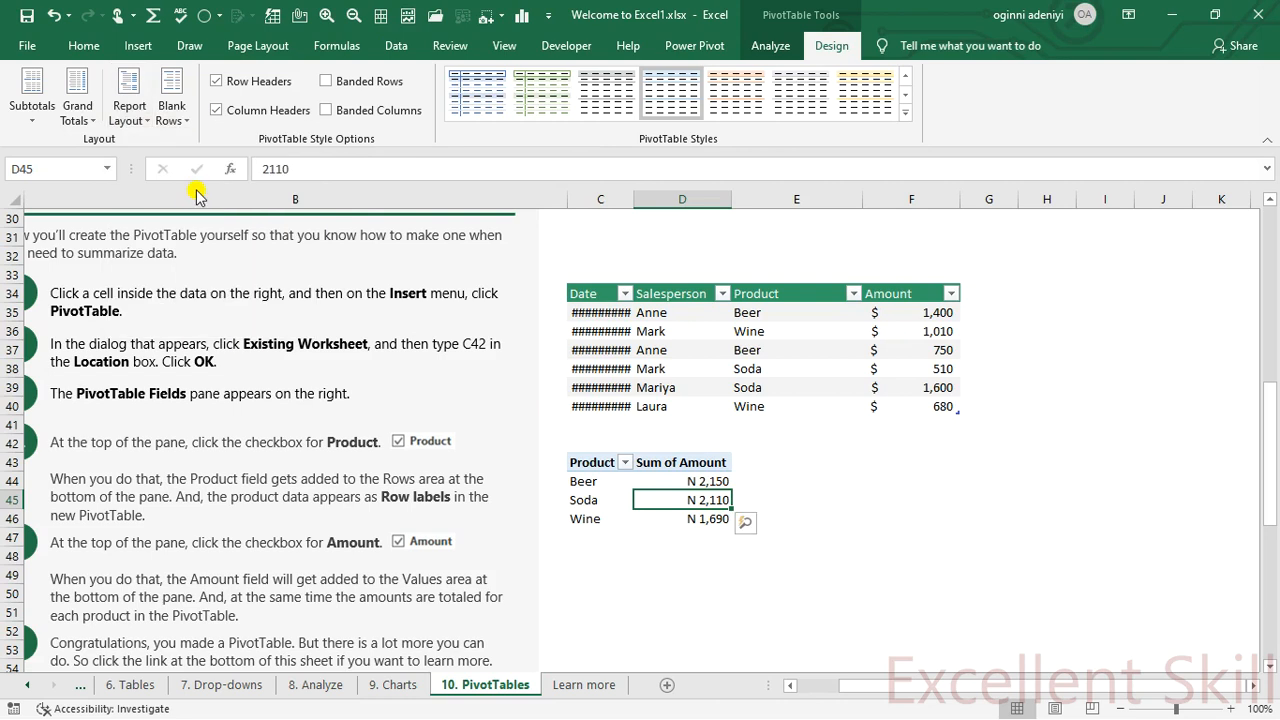
click(147, 120)
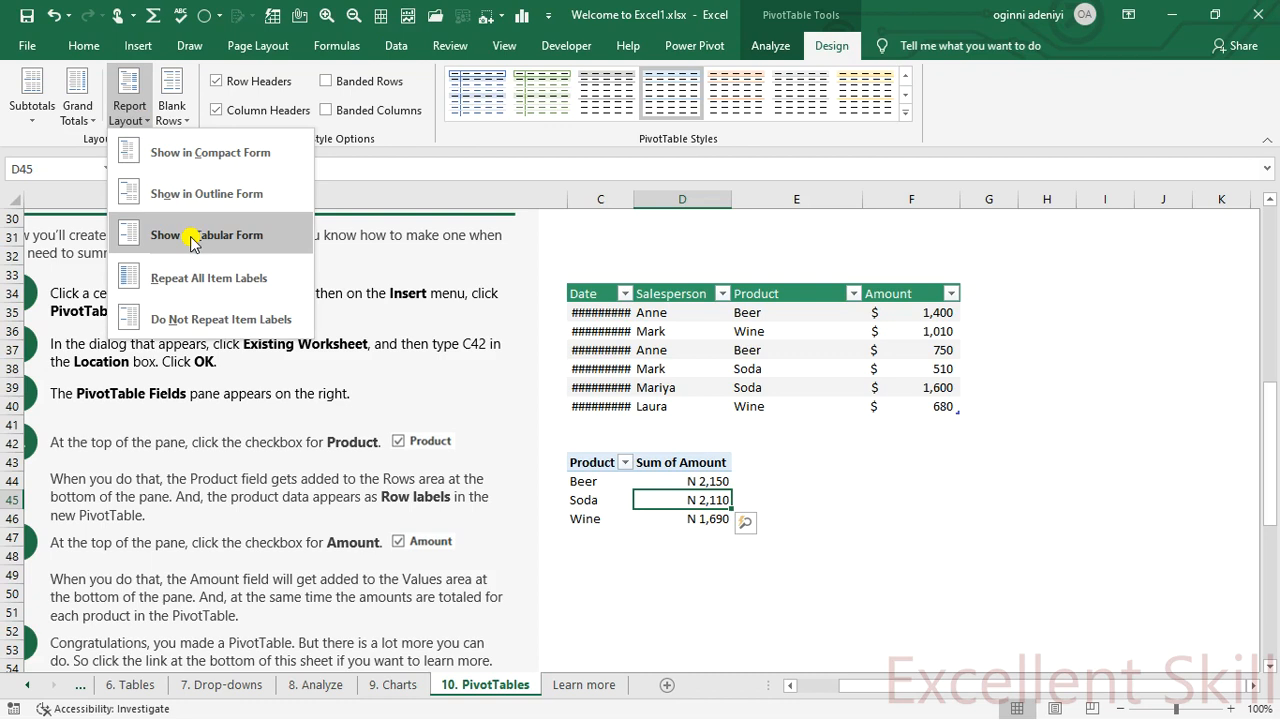
click(196, 155)
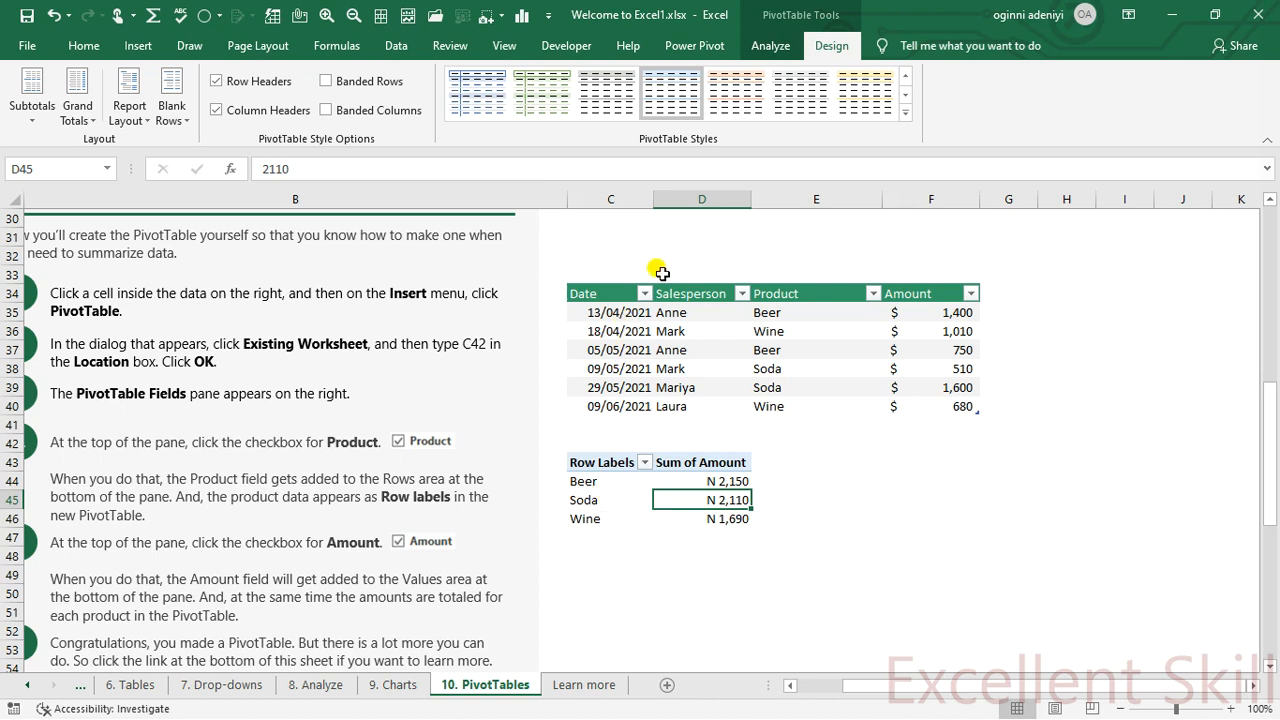
- Apply the dark blue style from the first row of the Medium styles to the PivotTable
click(904, 114)
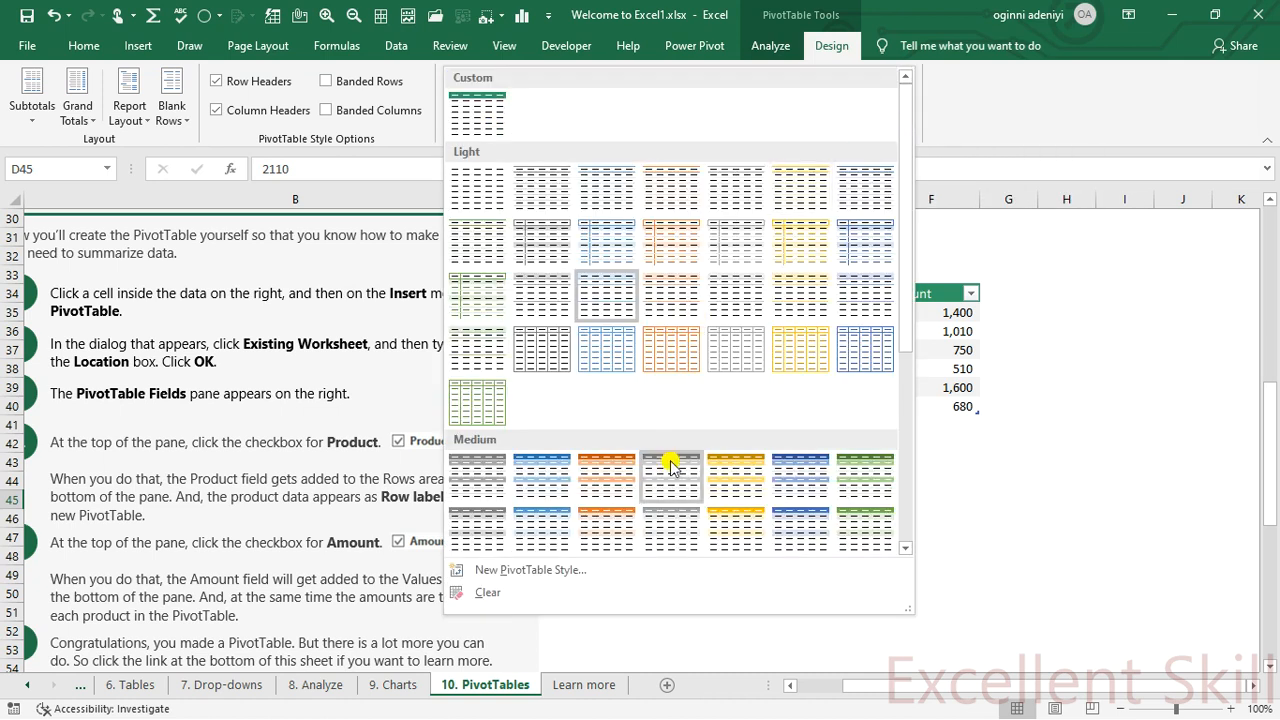
click(788, 483)
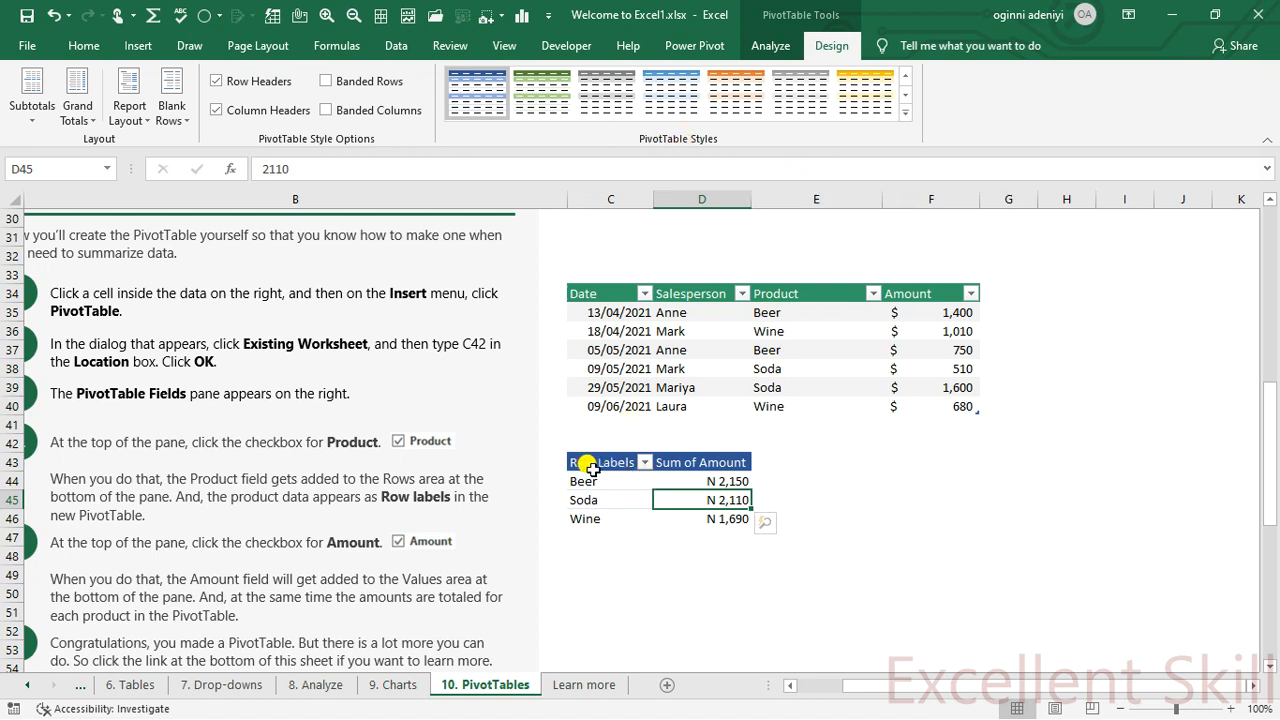
drag(590, 468, 698, 518)
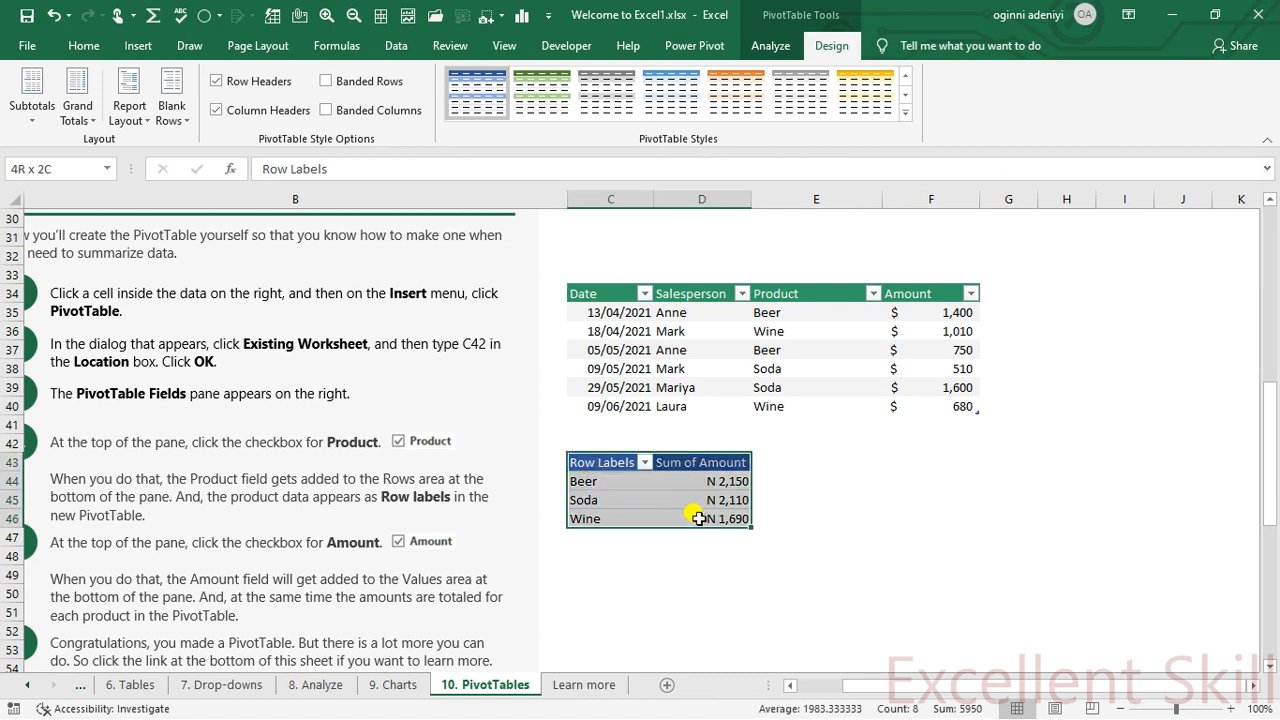
click(690, 546)
- Preview line, bar and area chart types, insert a pie PivotChart of the product amounts, and move it leftward over the instruction text
click(700, 482)
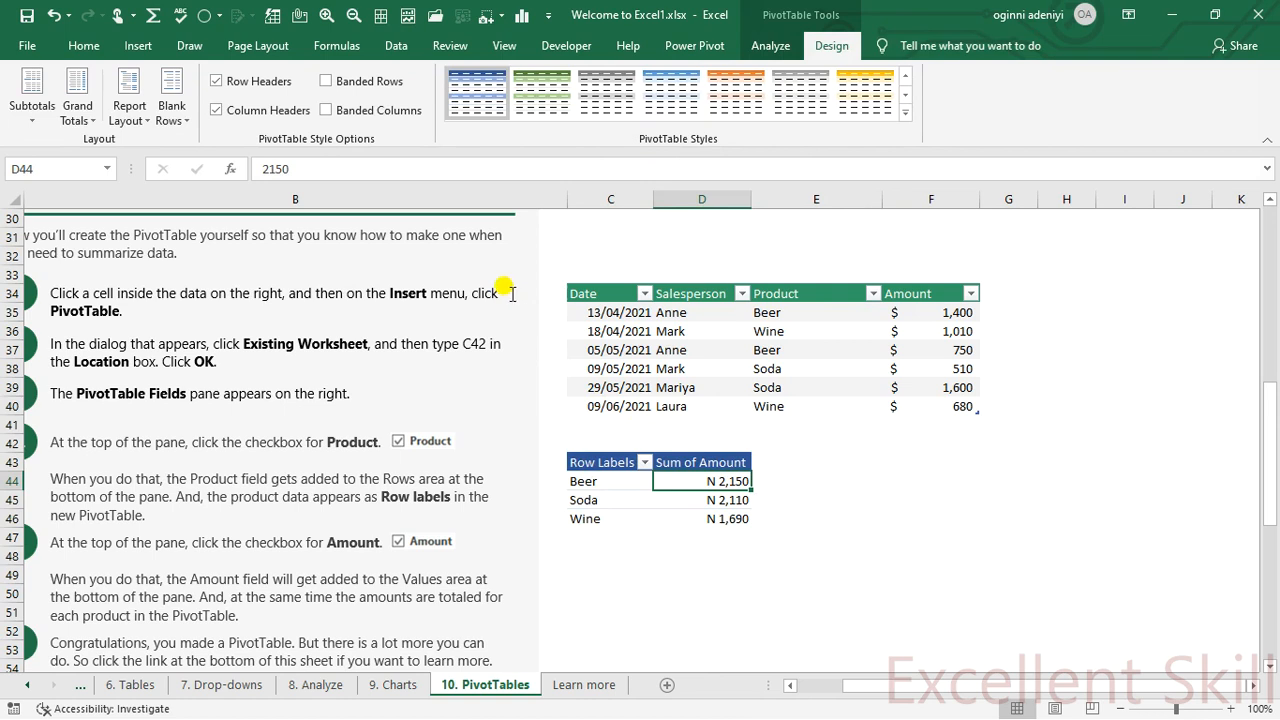
click(522, 17)
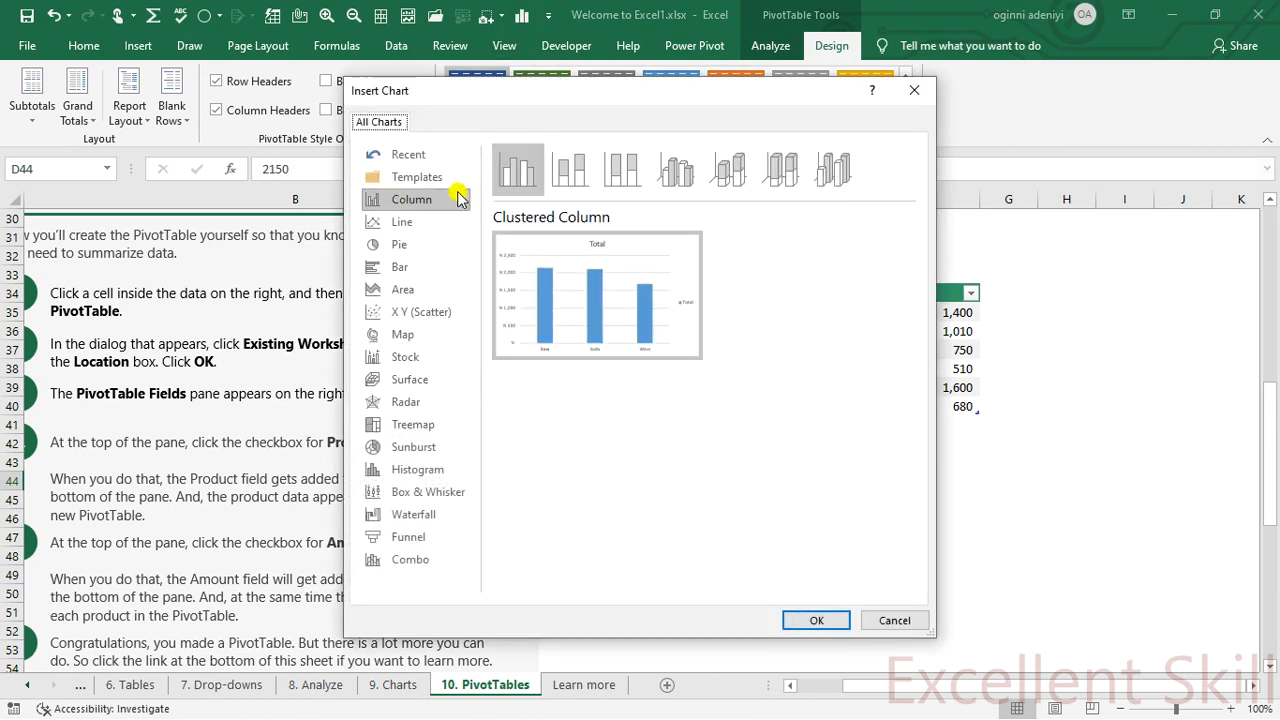
click(404, 224)
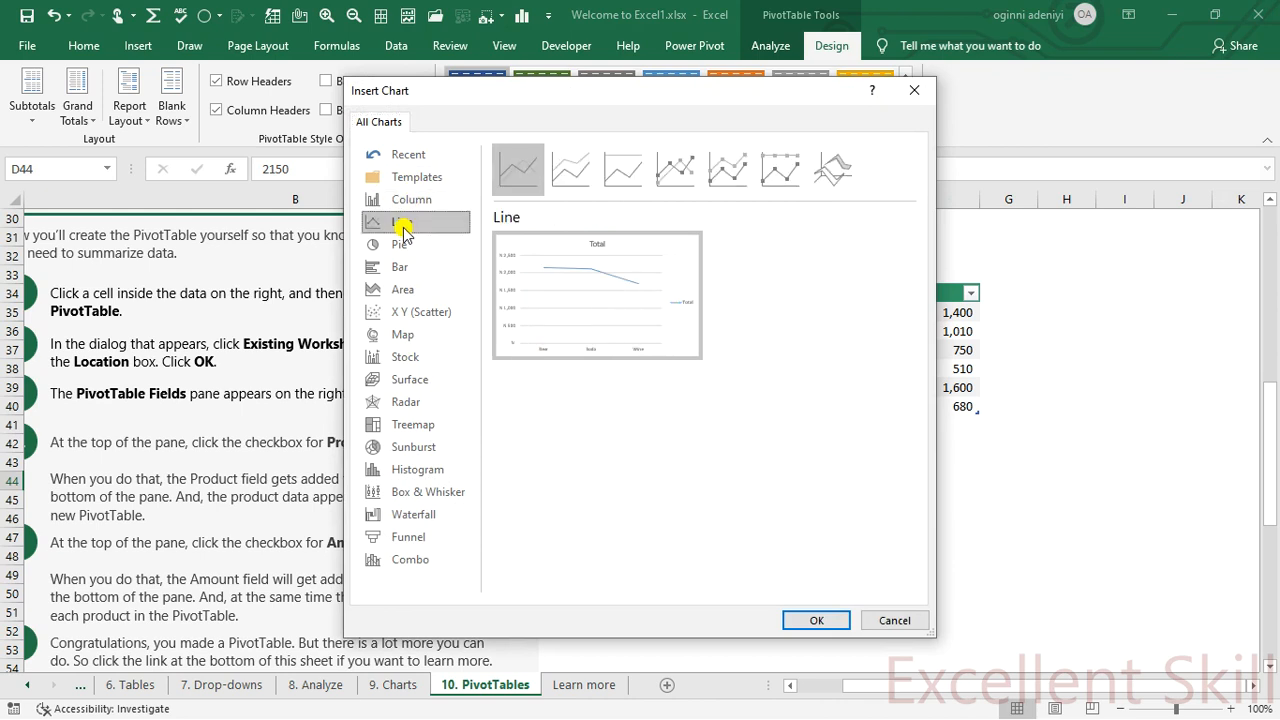
click(400, 246)
click(399, 271)
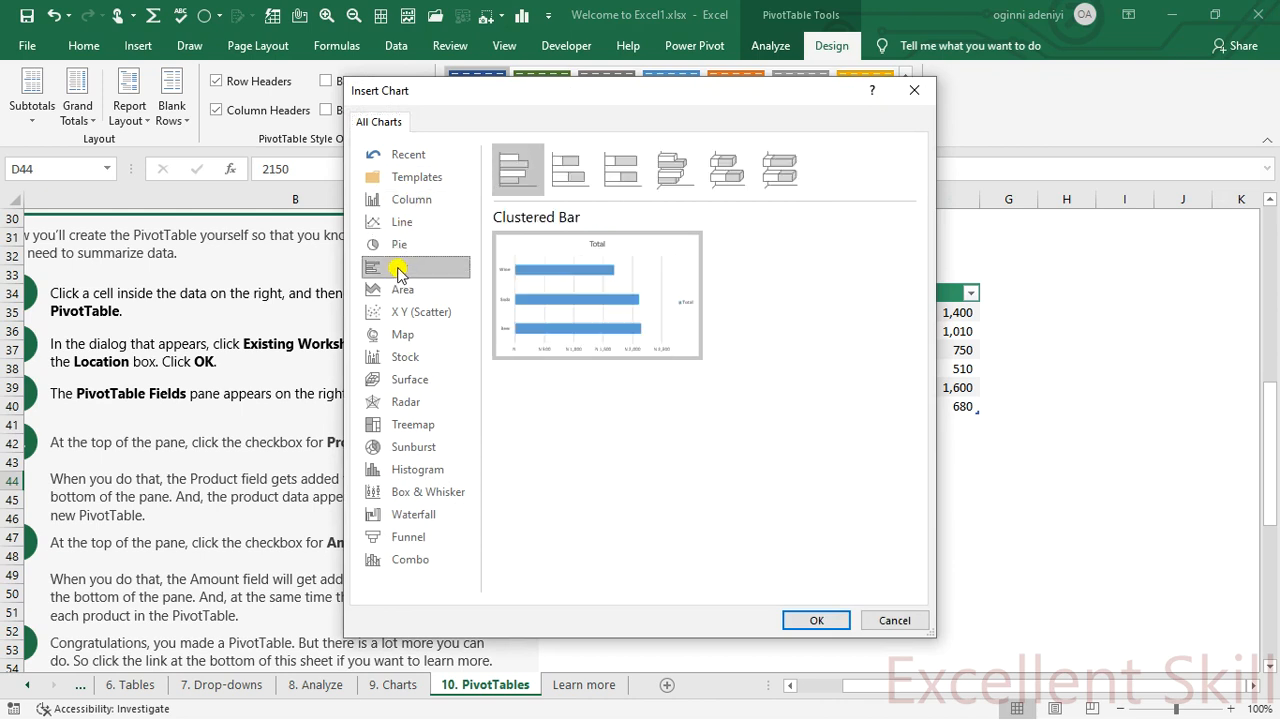
click(402, 291)
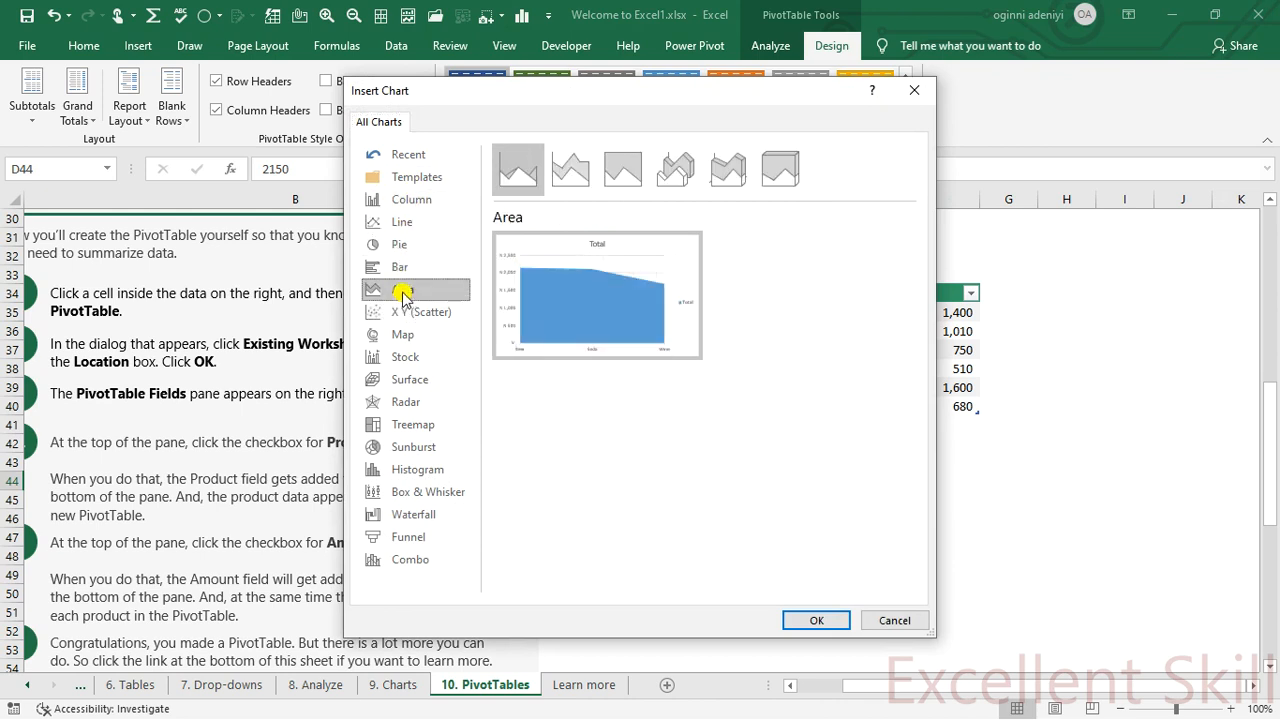
click(400, 246)
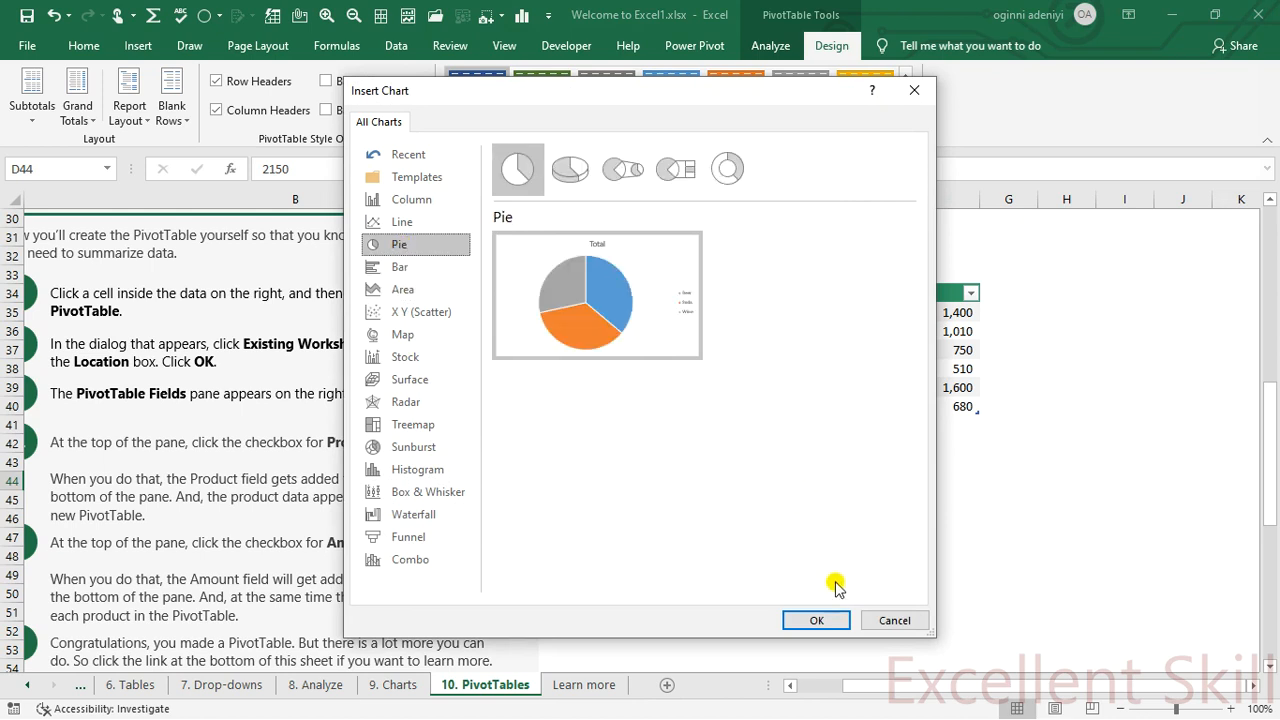
click(816, 620)
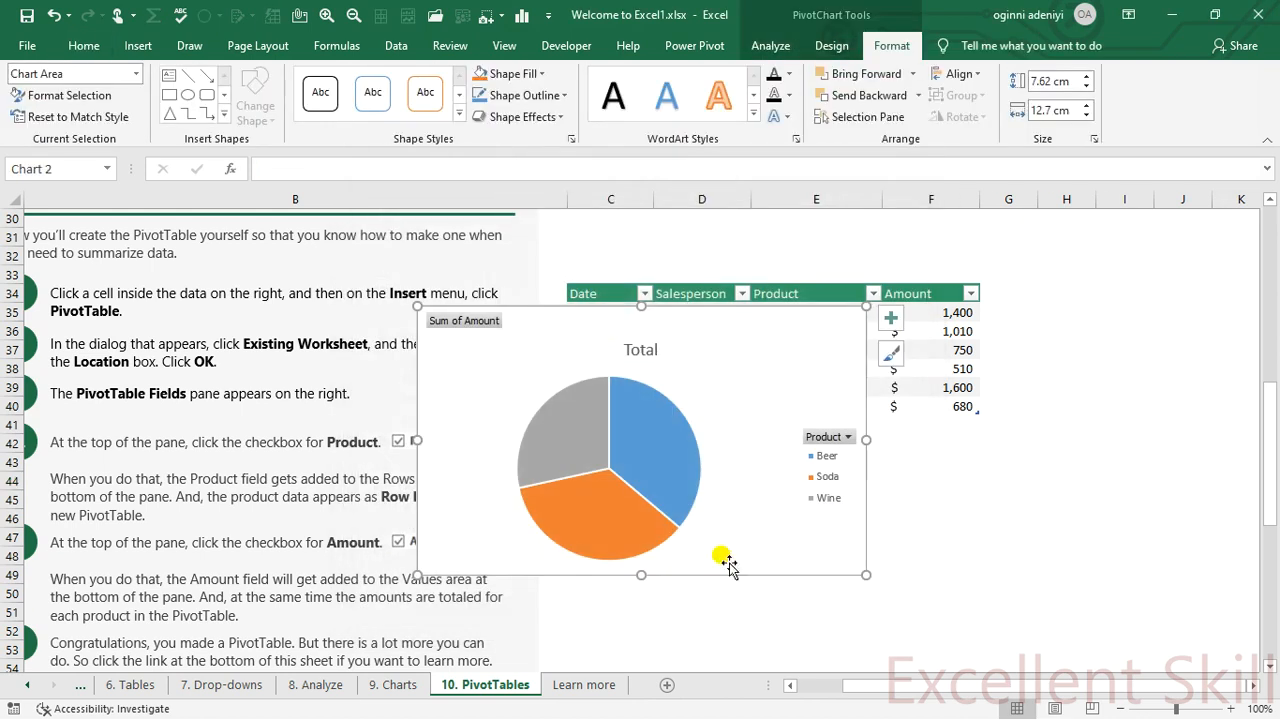
drag(738, 330, 474, 340)
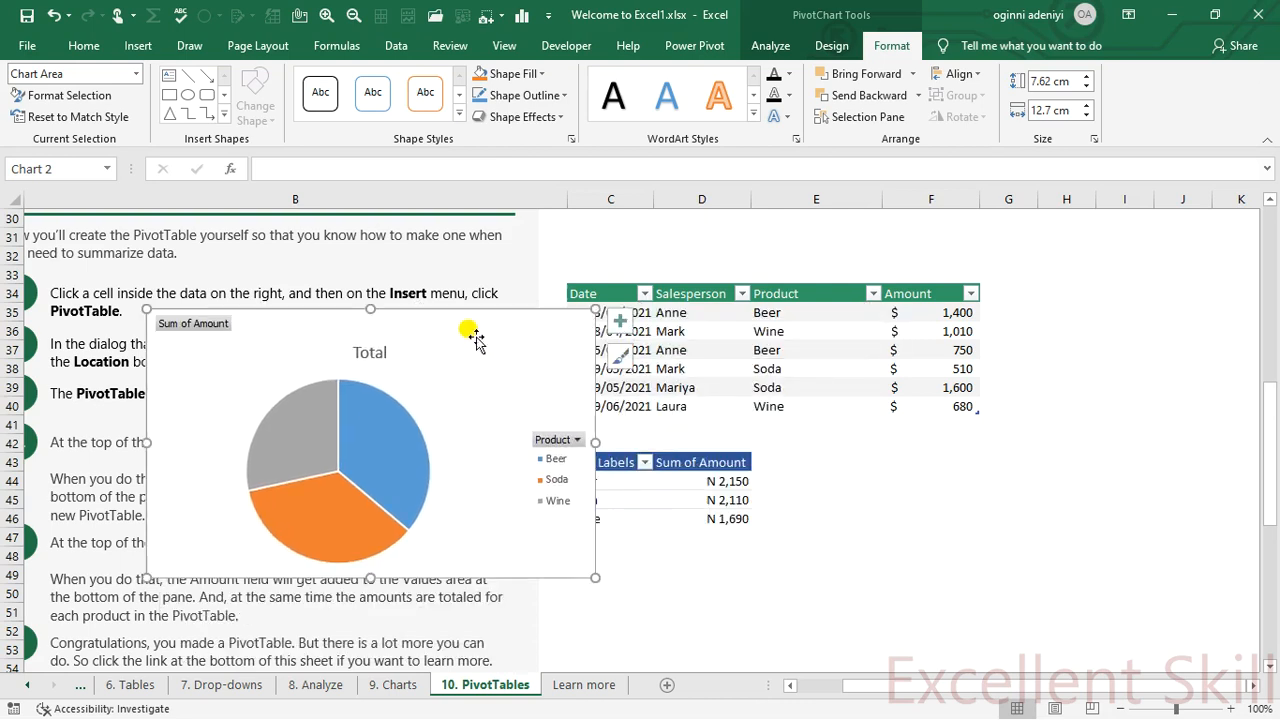
- Add data labels at the outside end of the pie slices and hide the chart's legend
click(619, 322)
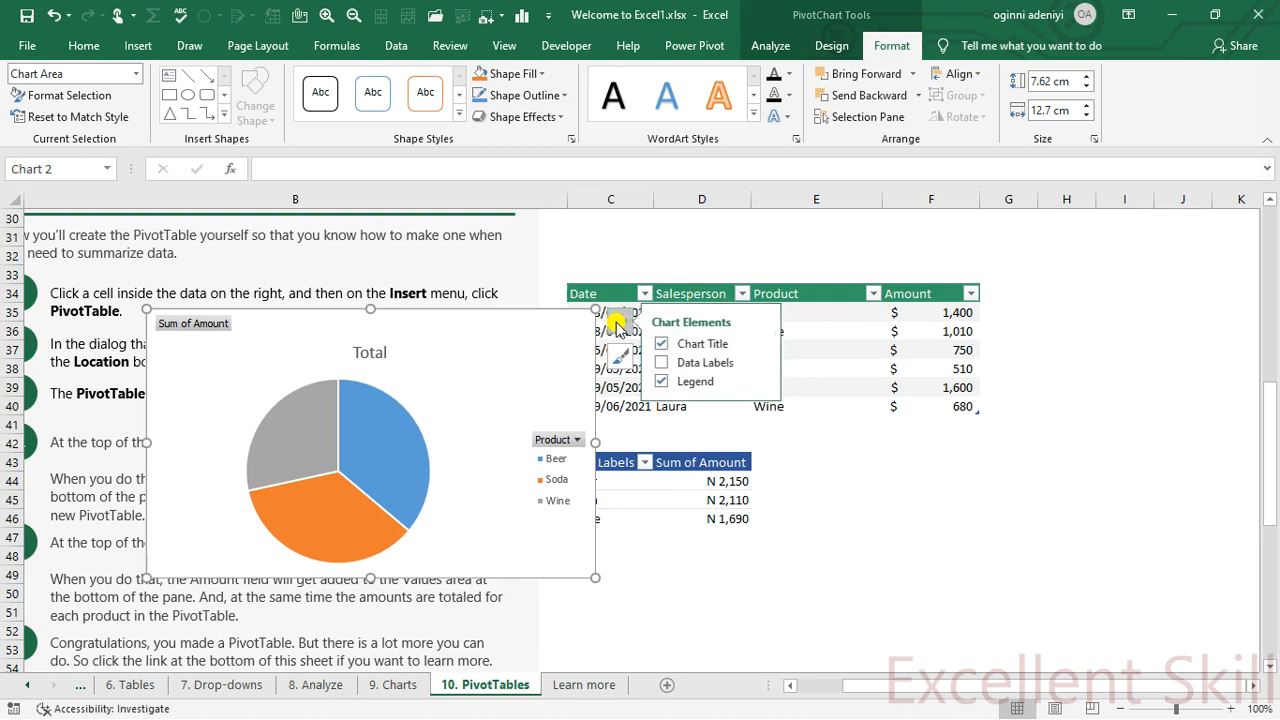
click(668, 363)
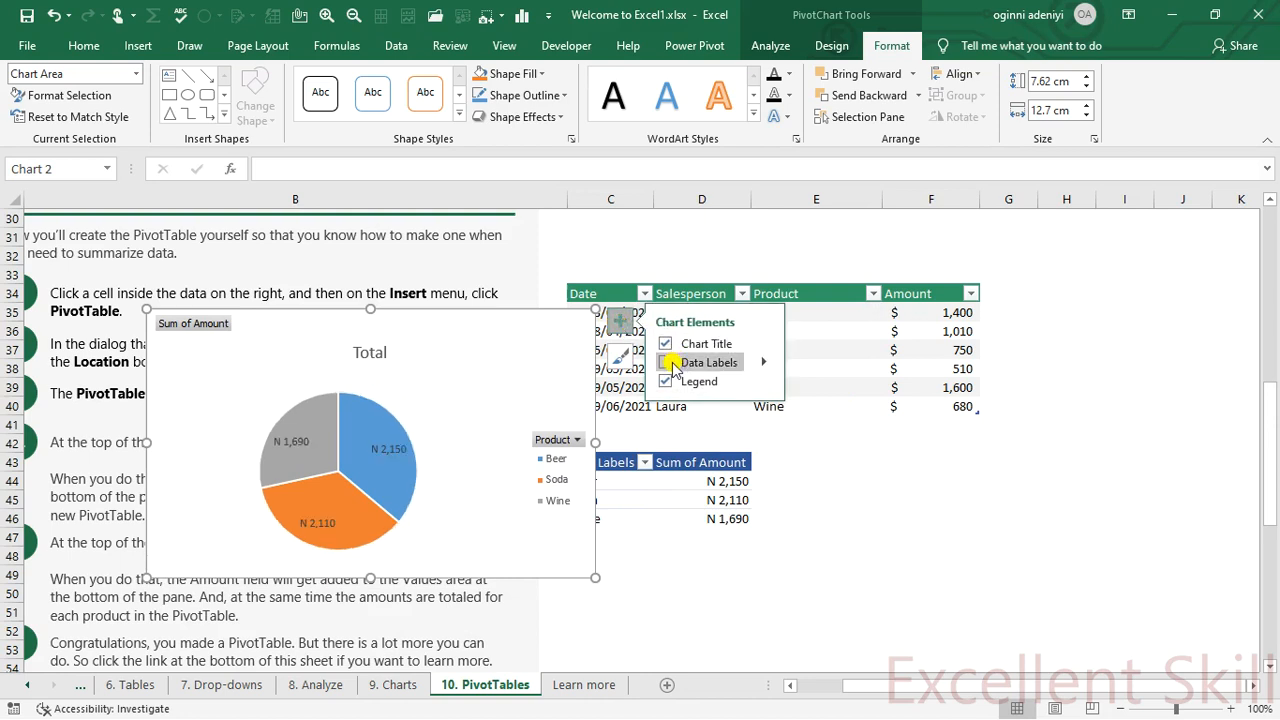
click(670, 365)
mouse_move(763, 362)
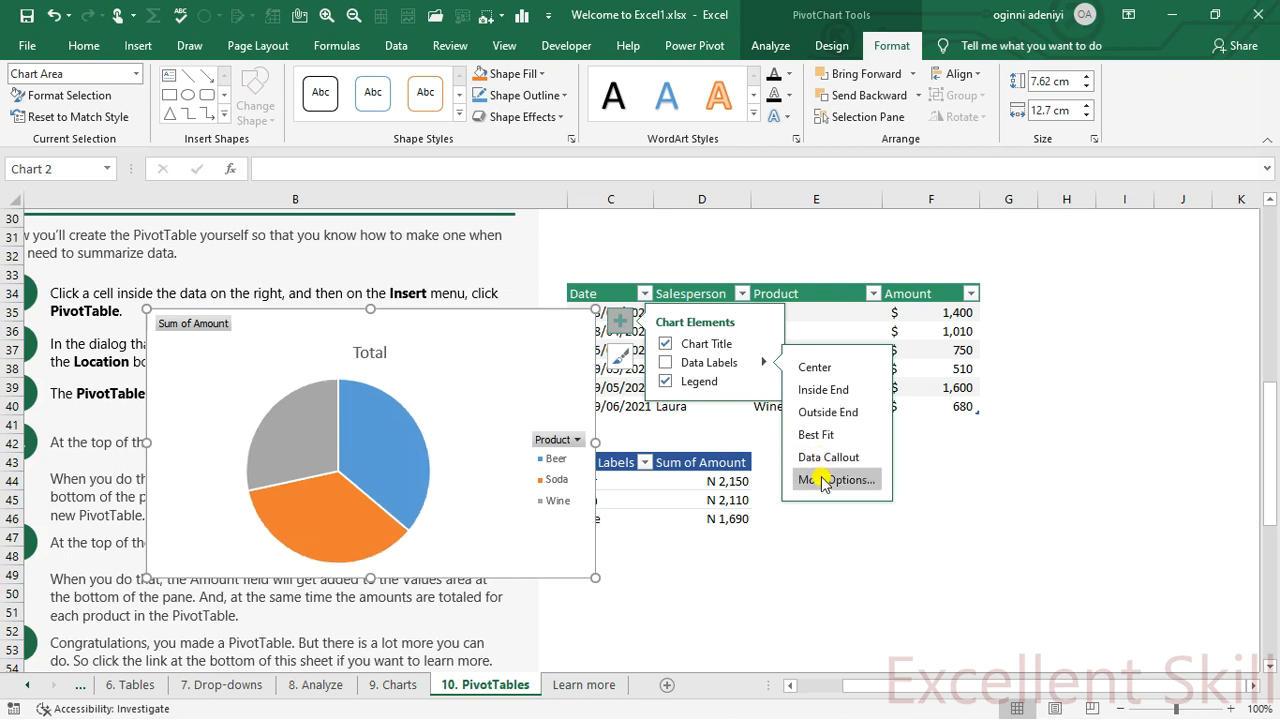
click(826, 413)
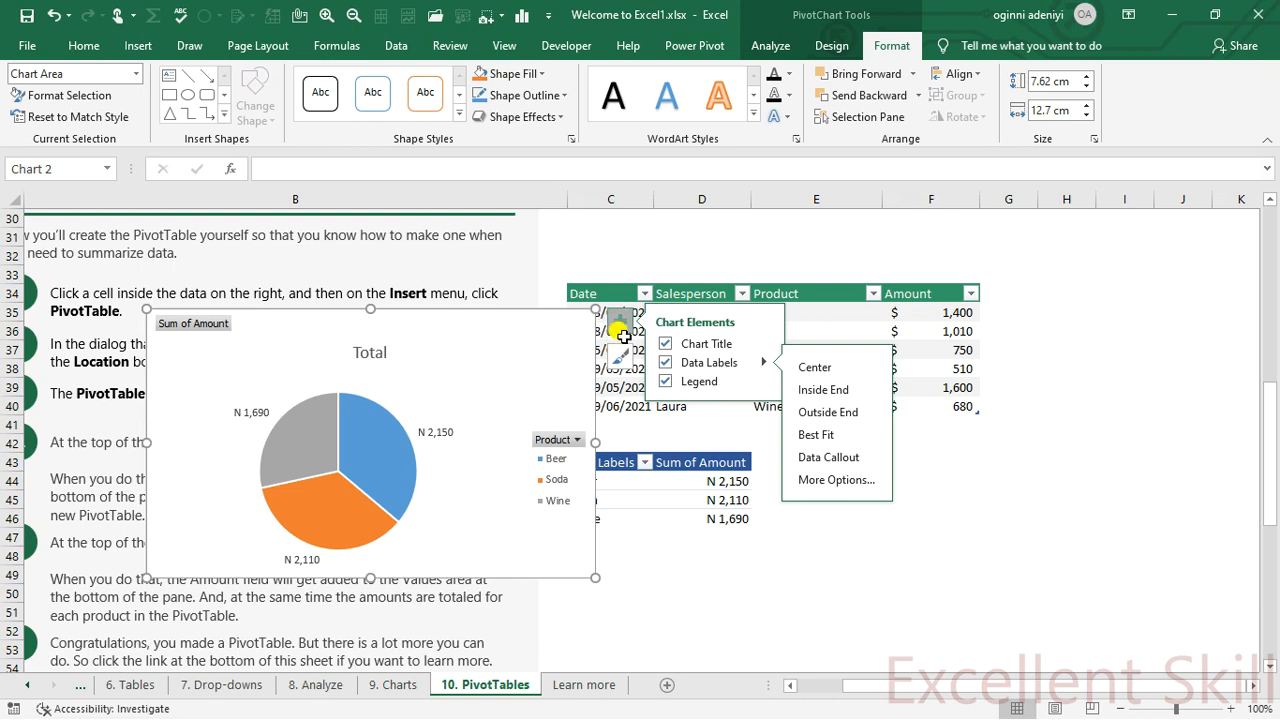
click(666, 384)
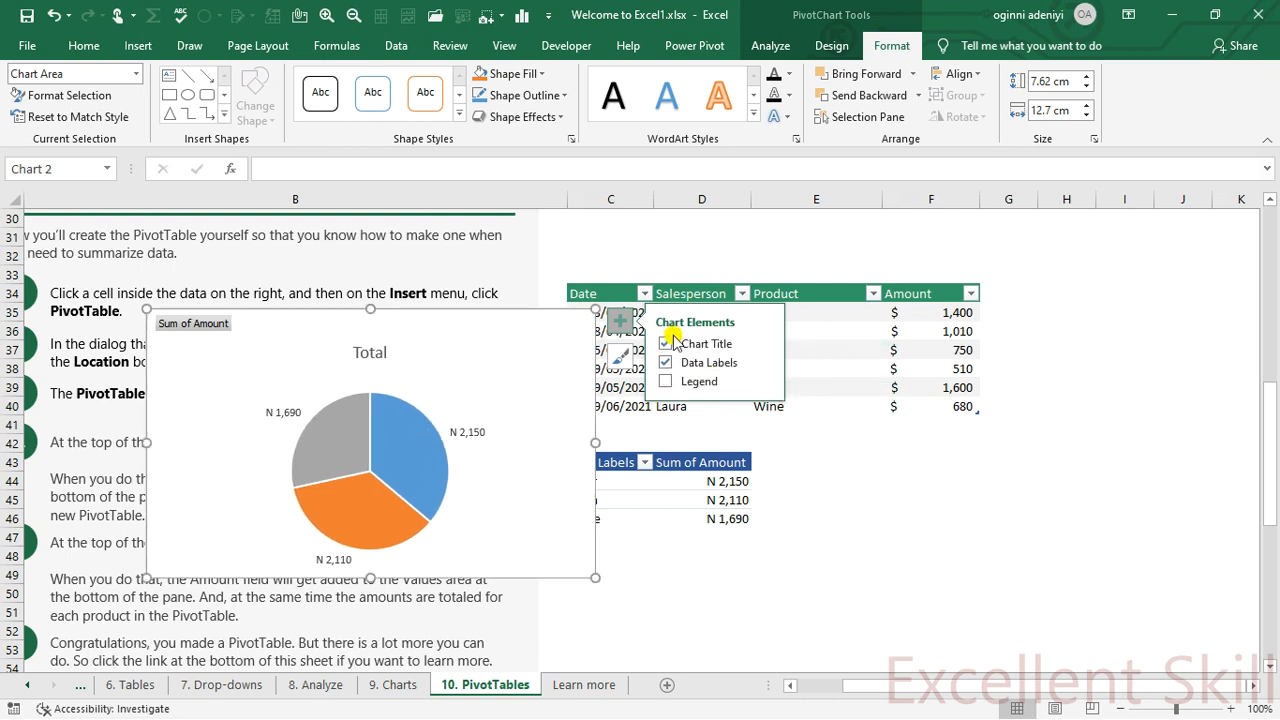
- Review the chart title placement options and retitle the pie chart "Sales Person"
click(763, 344)
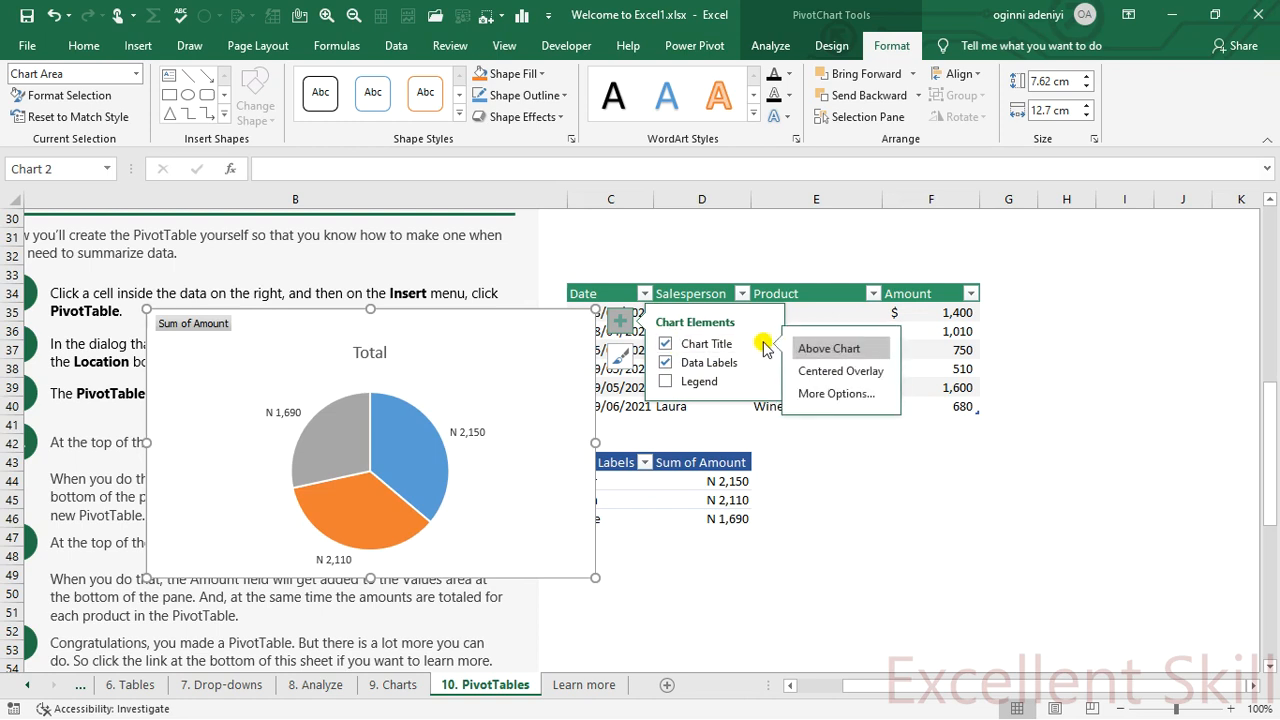
click(828, 373)
click(380, 353)
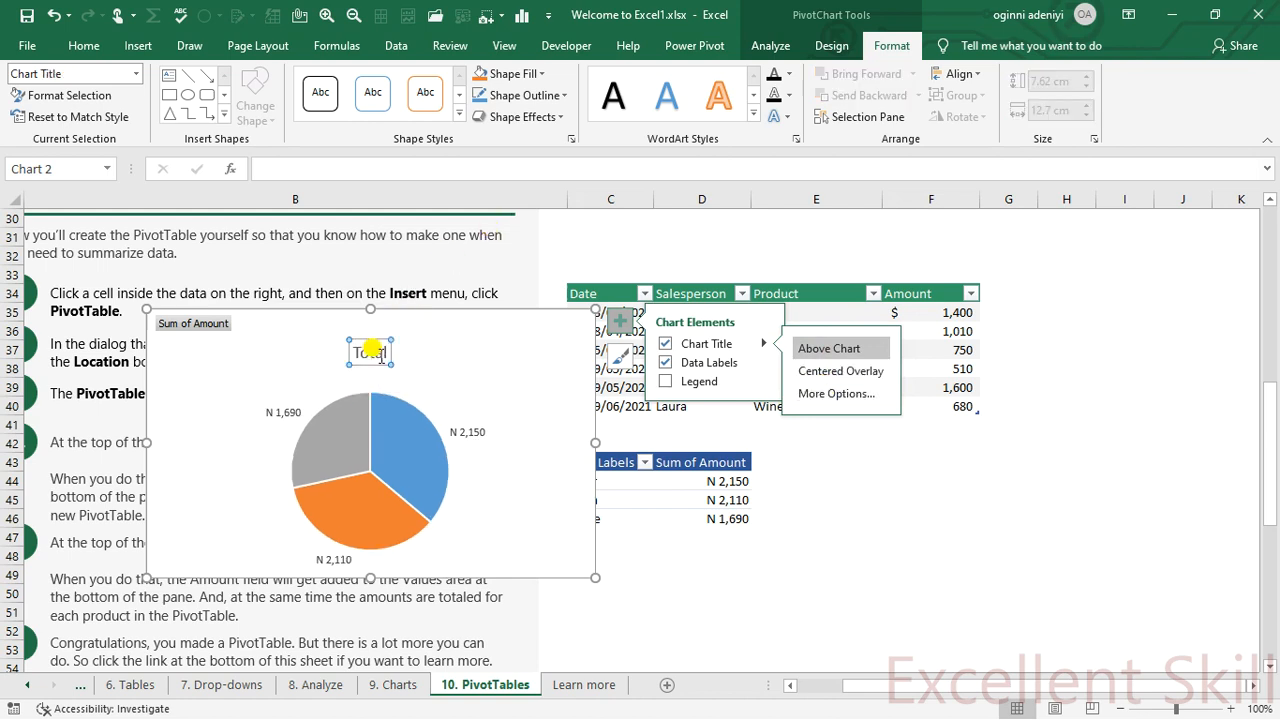
double_click(380, 353)
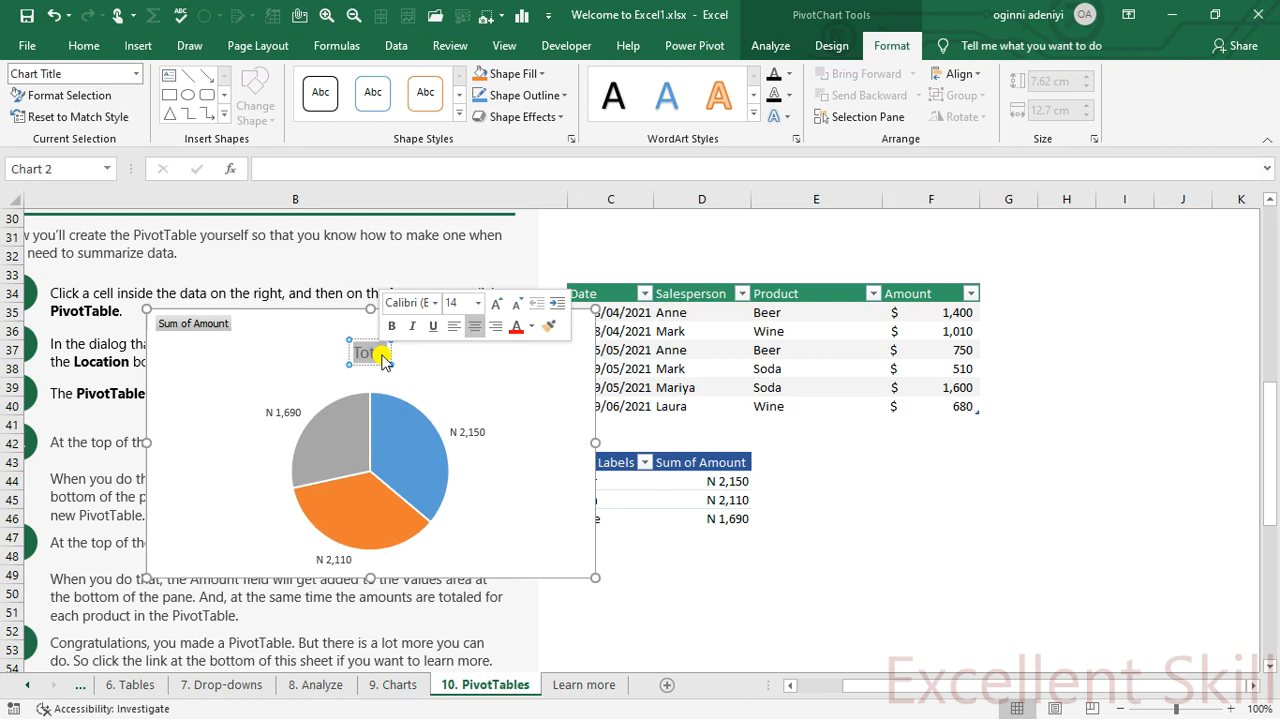
text(Sal)
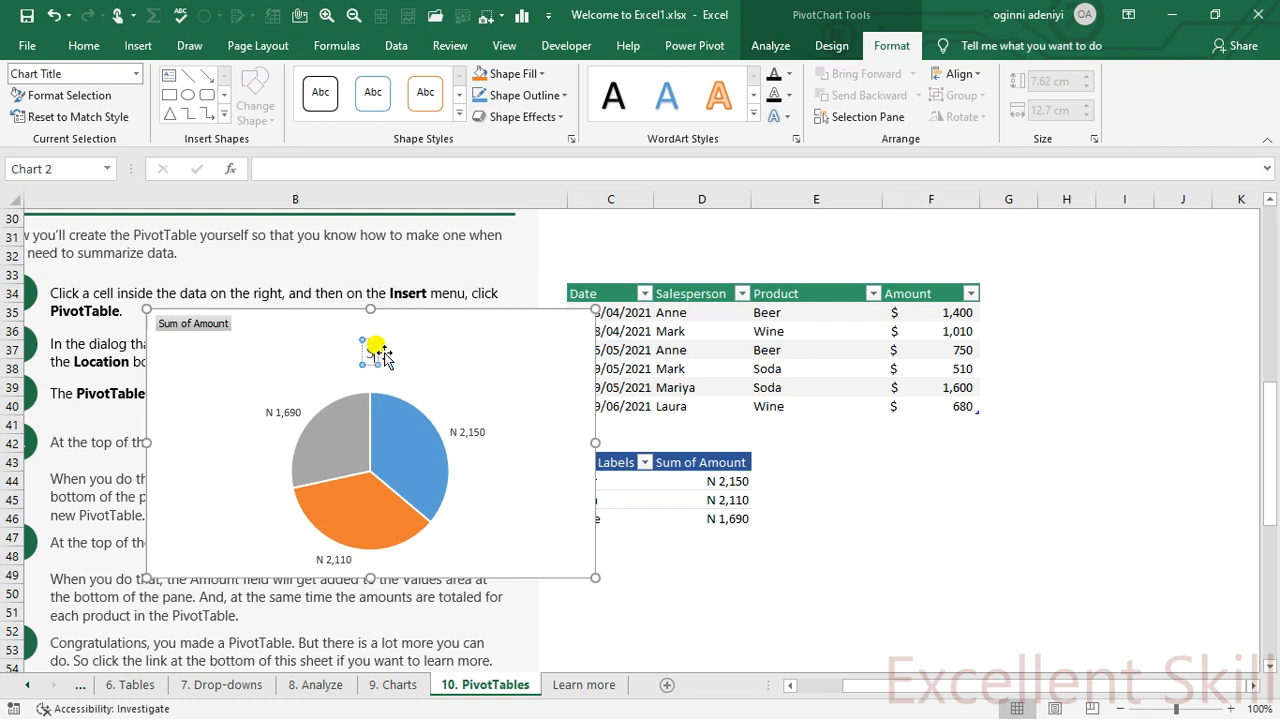
text(es)
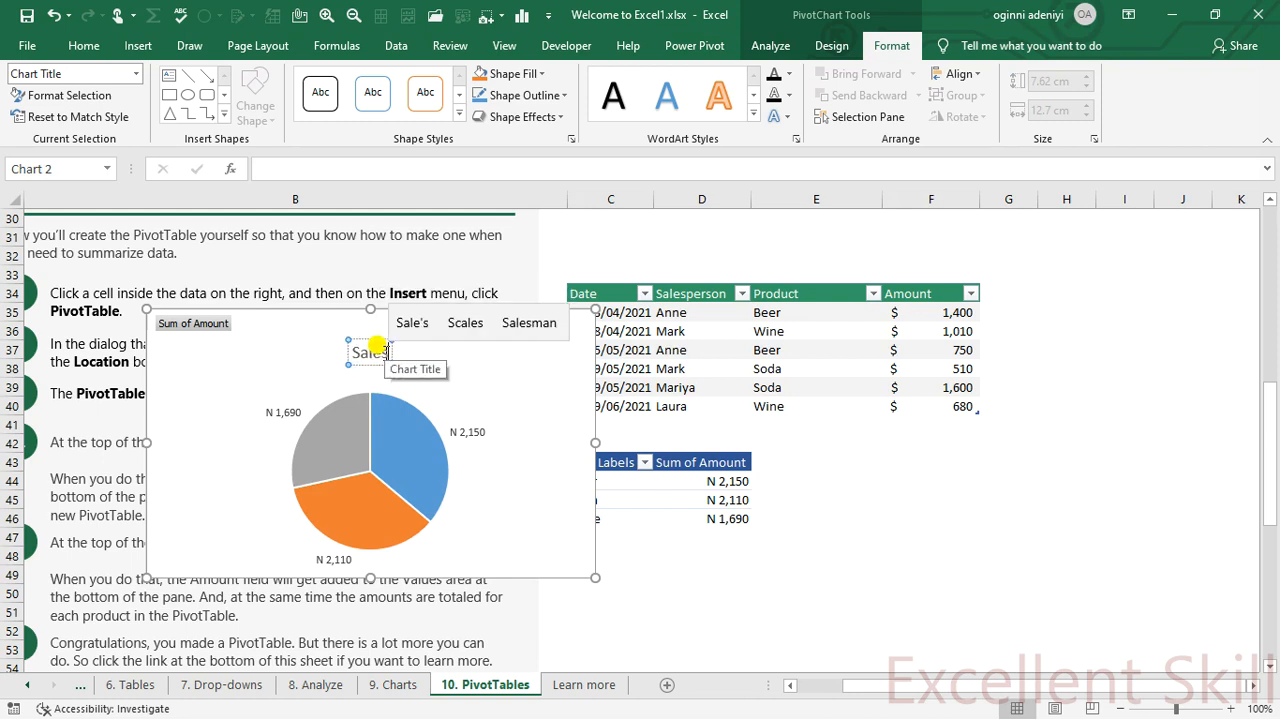
text(Person)
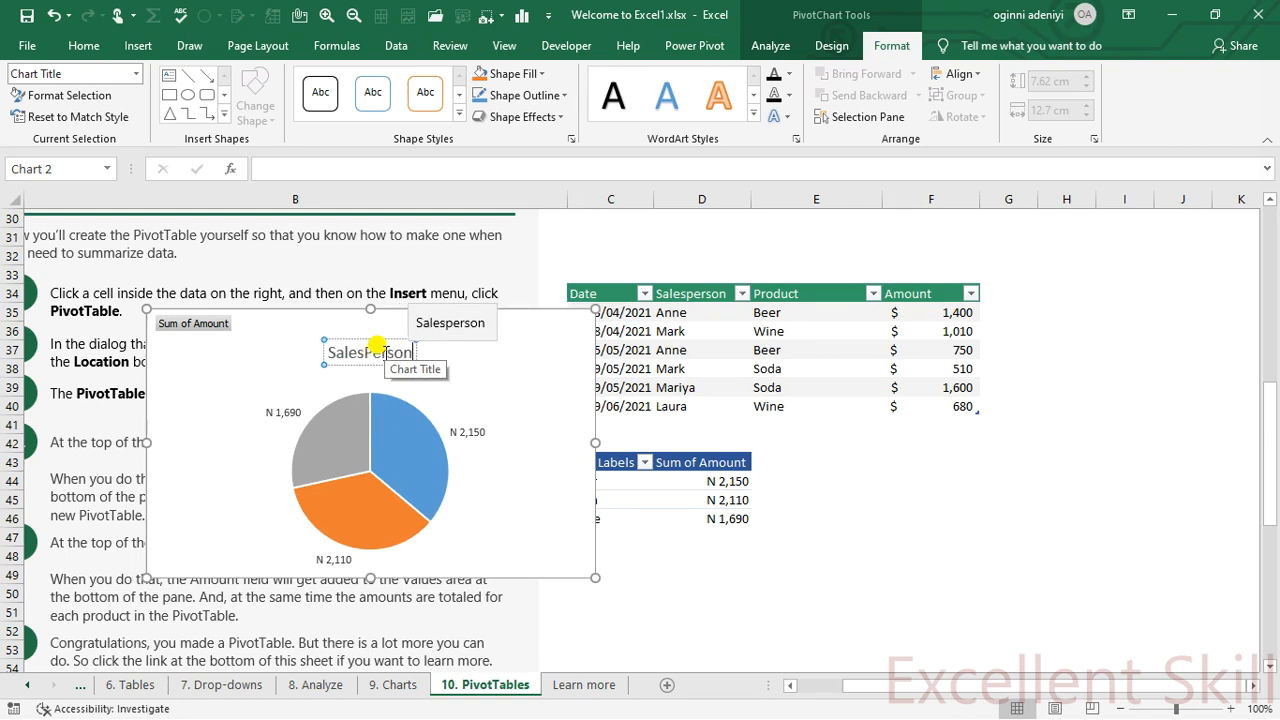
key(Escape)
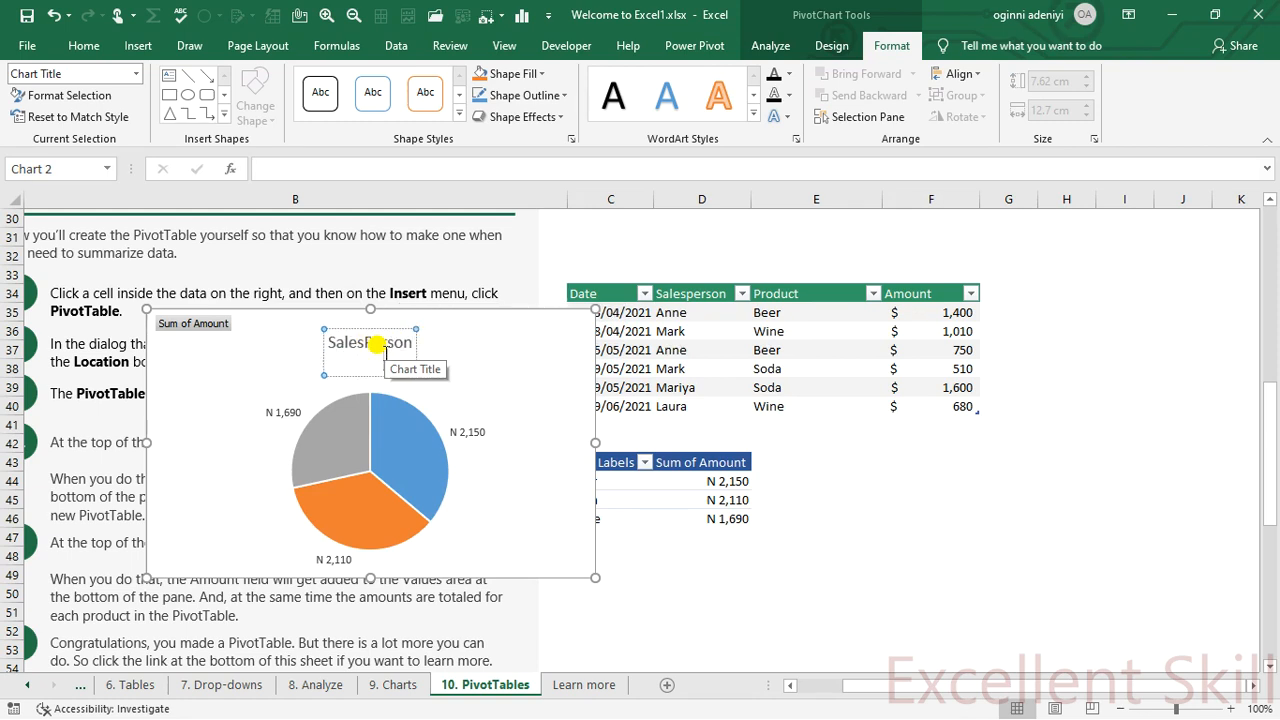
key(BackSpace)
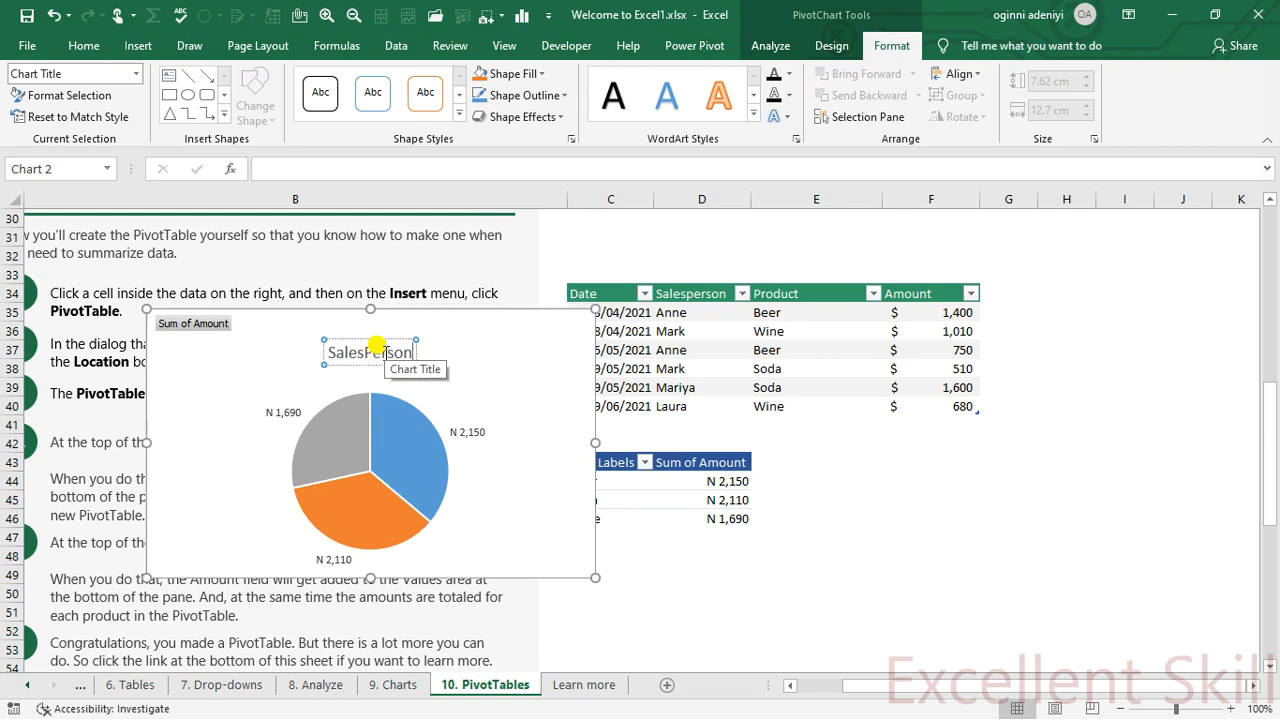
click(367, 350)
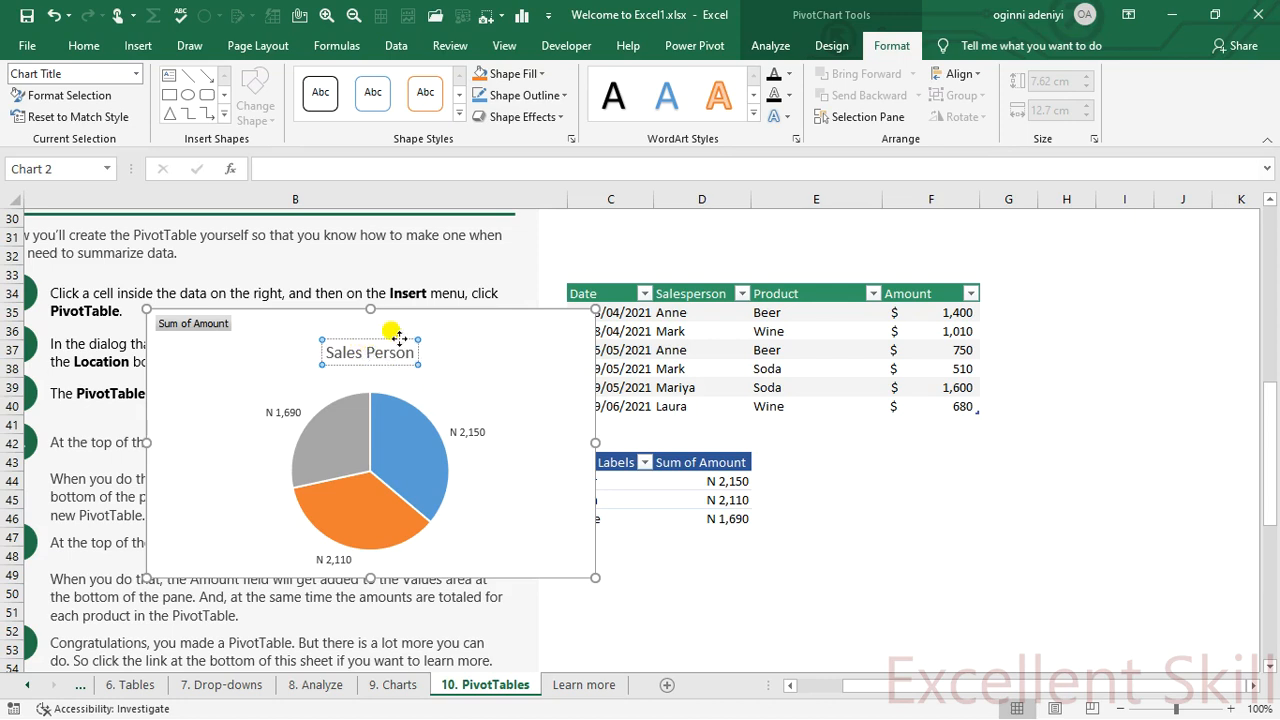
click(600, 222)
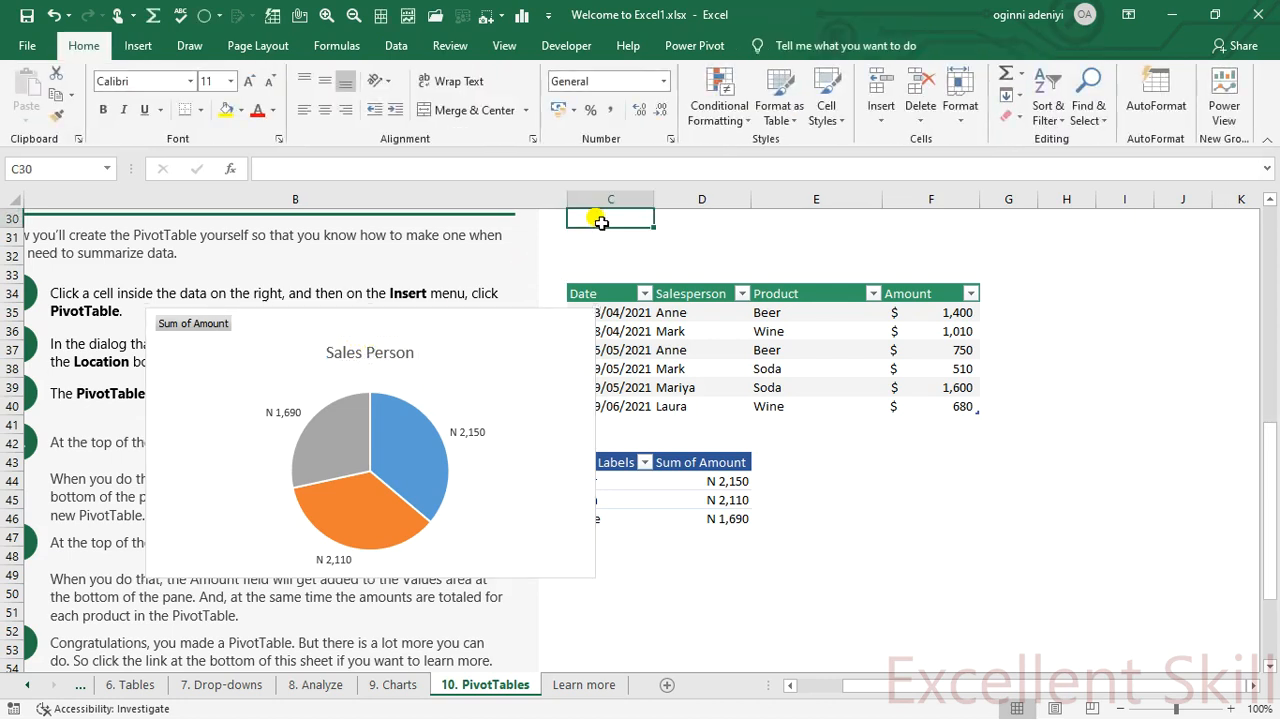
- Shift the chart title slightly left and link it by formula to the Salesperson header cell of the source table
double_click(380, 348)
drag(414, 352, 404, 352)
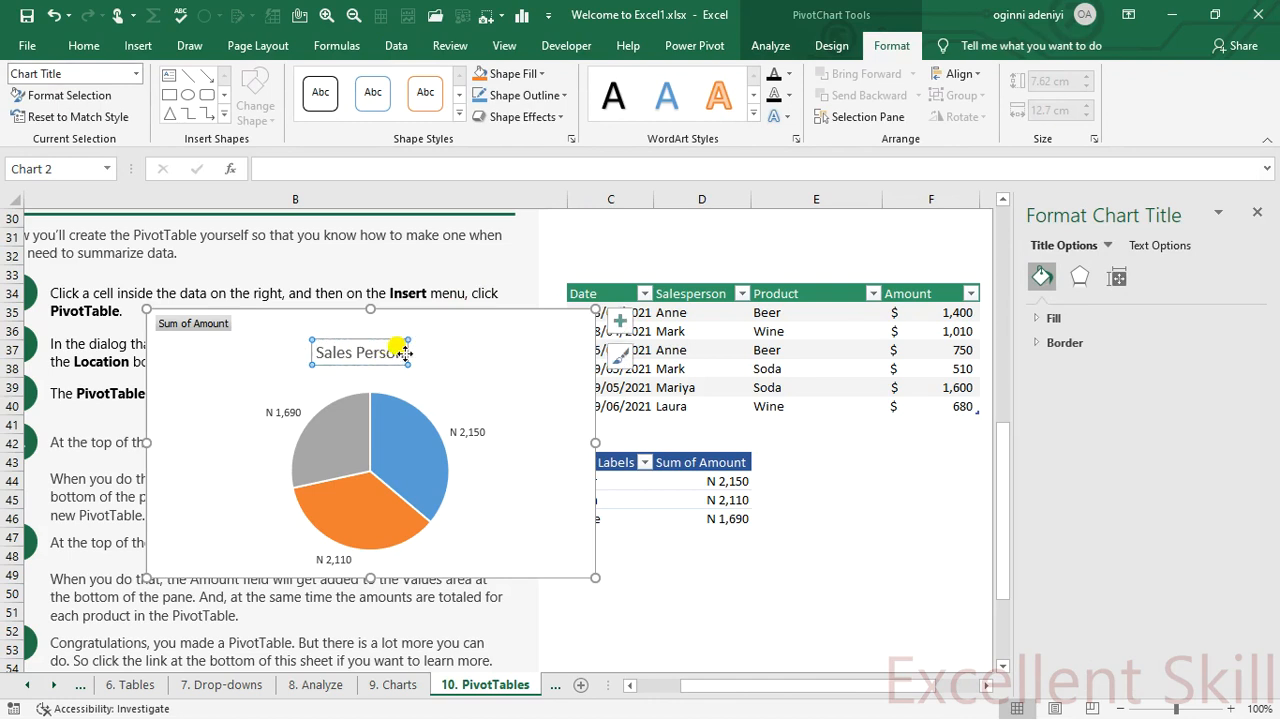
click(370, 357)
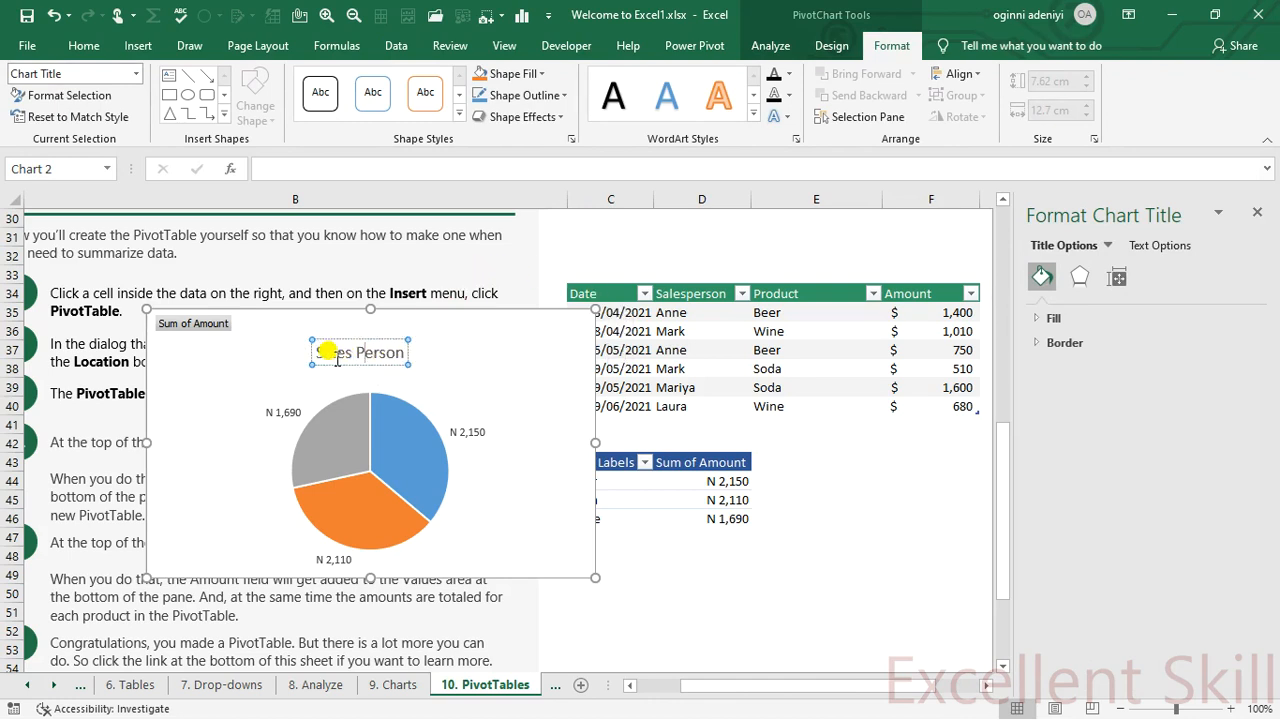
drag(318, 352, 388, 347)
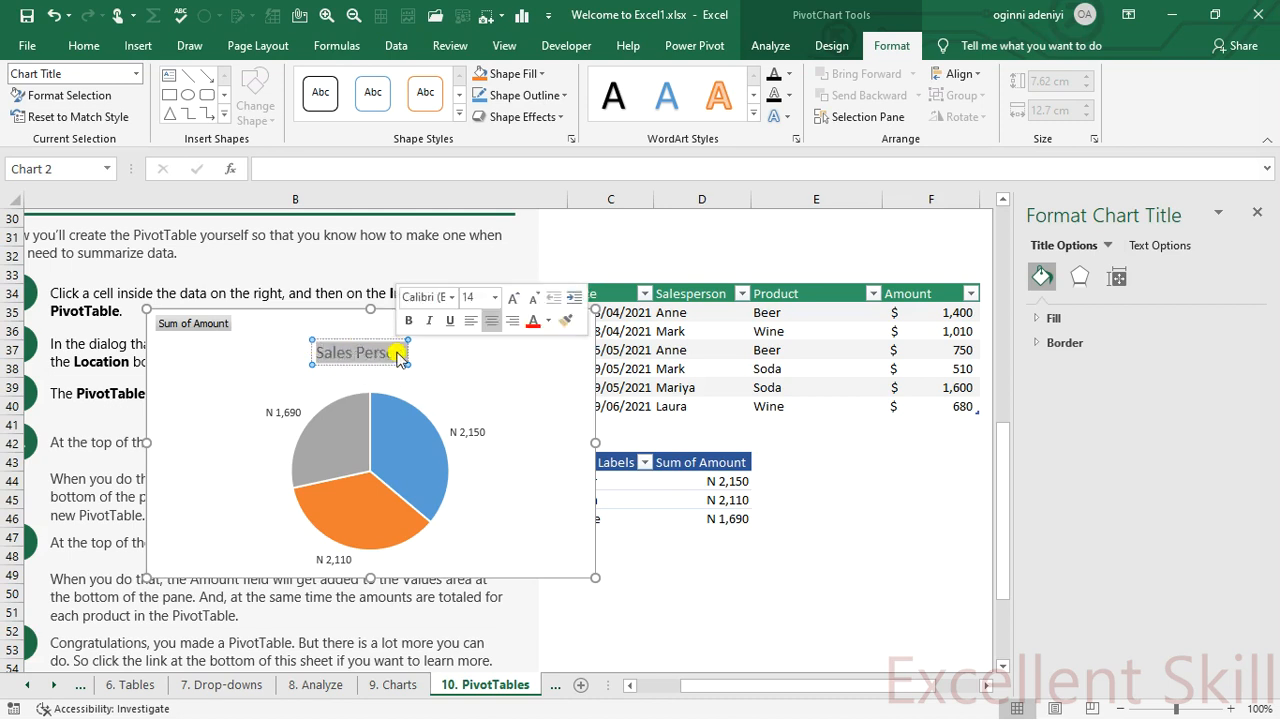
click(285, 165)
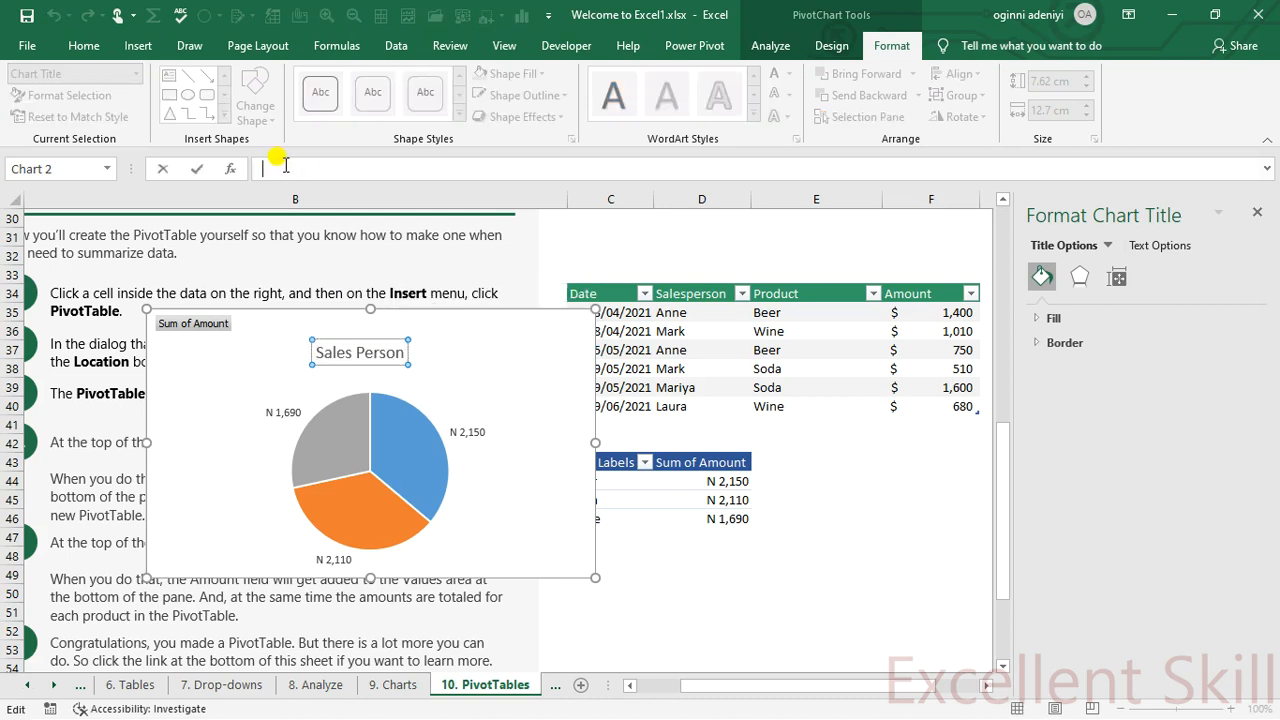
text(=)
click(694, 294)
key(Return)
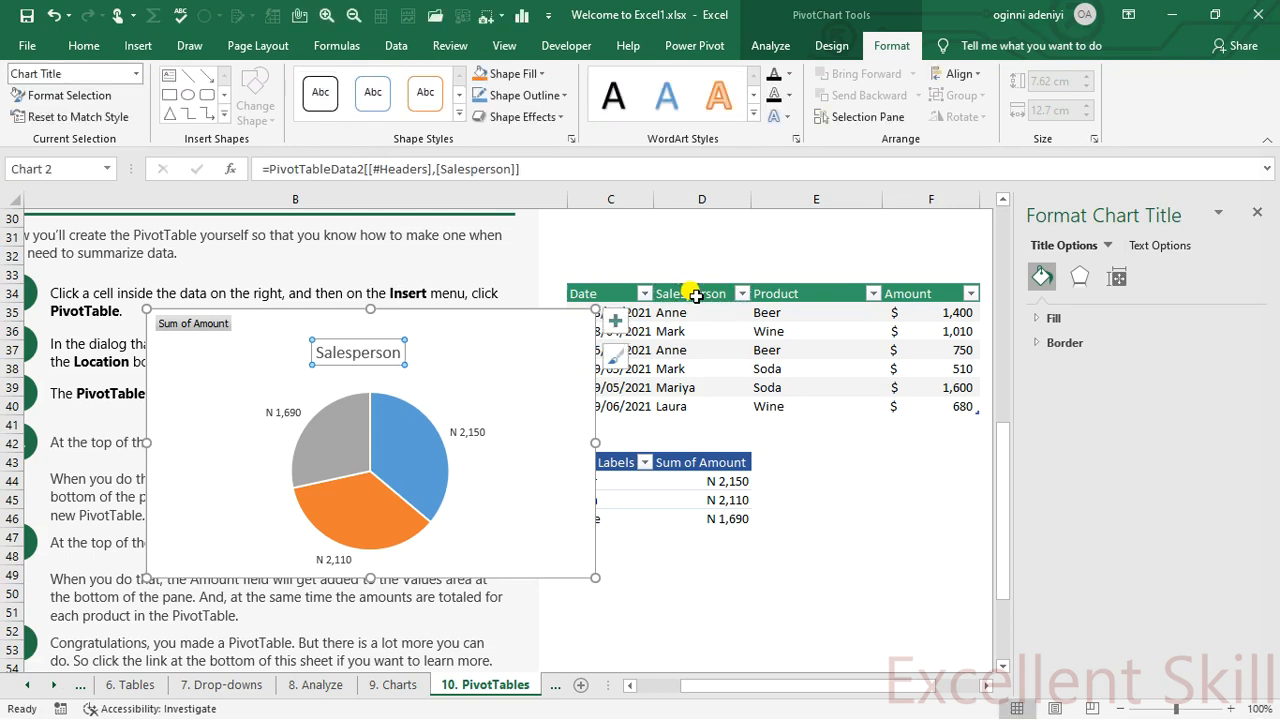
- Rename the source table's Salesperson column header in cell D34 to "Housing"
click(455, 334)
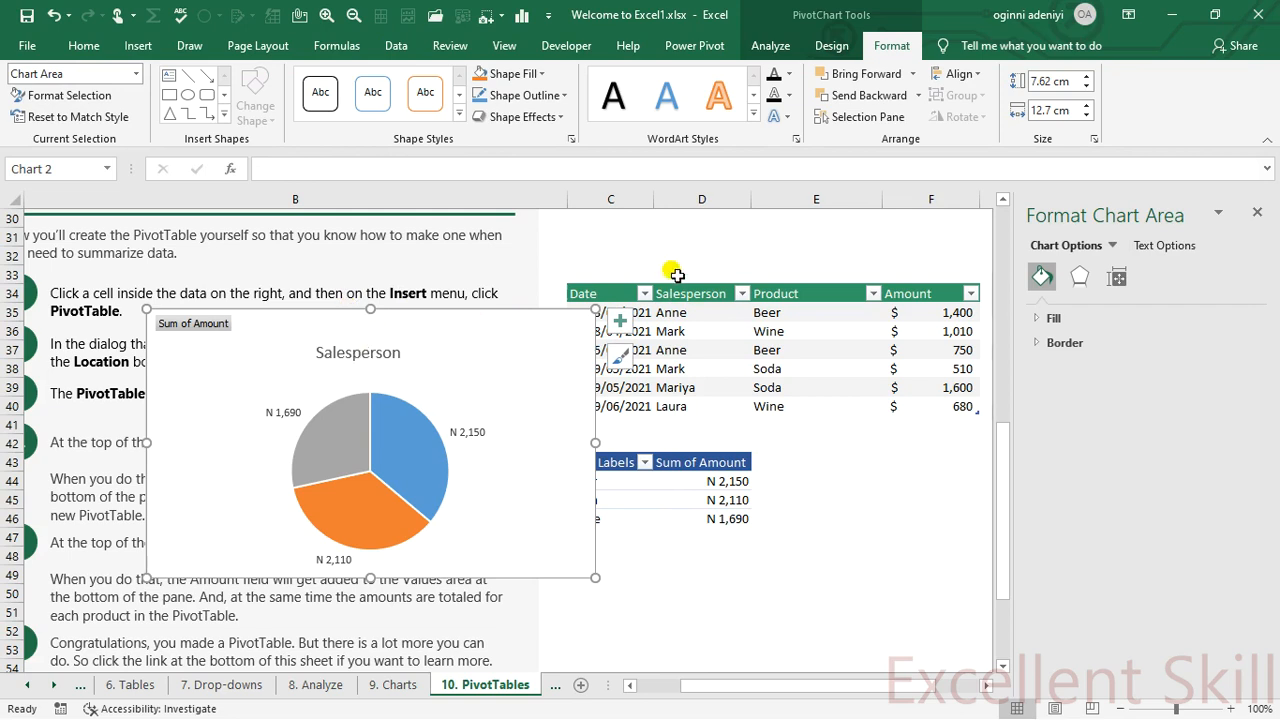
click(676, 292)
double_click(676, 292)
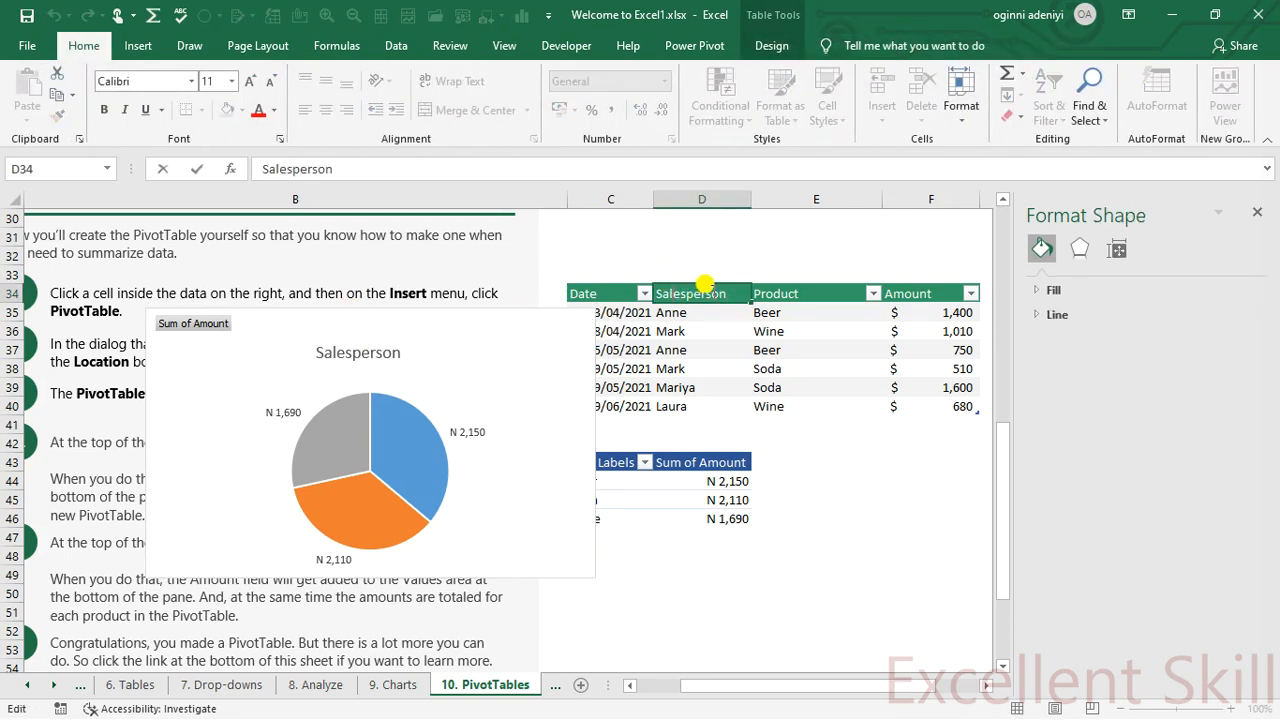
drag(735, 293, 640, 297)
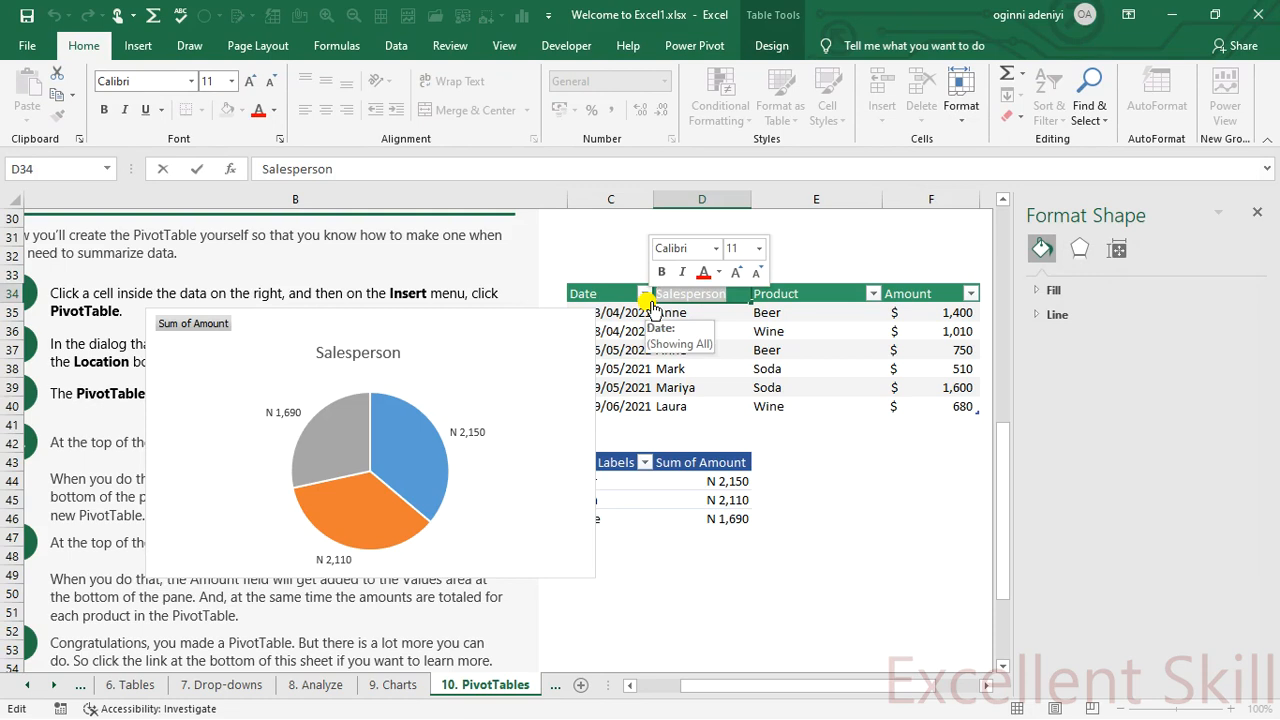
text(Hosin)
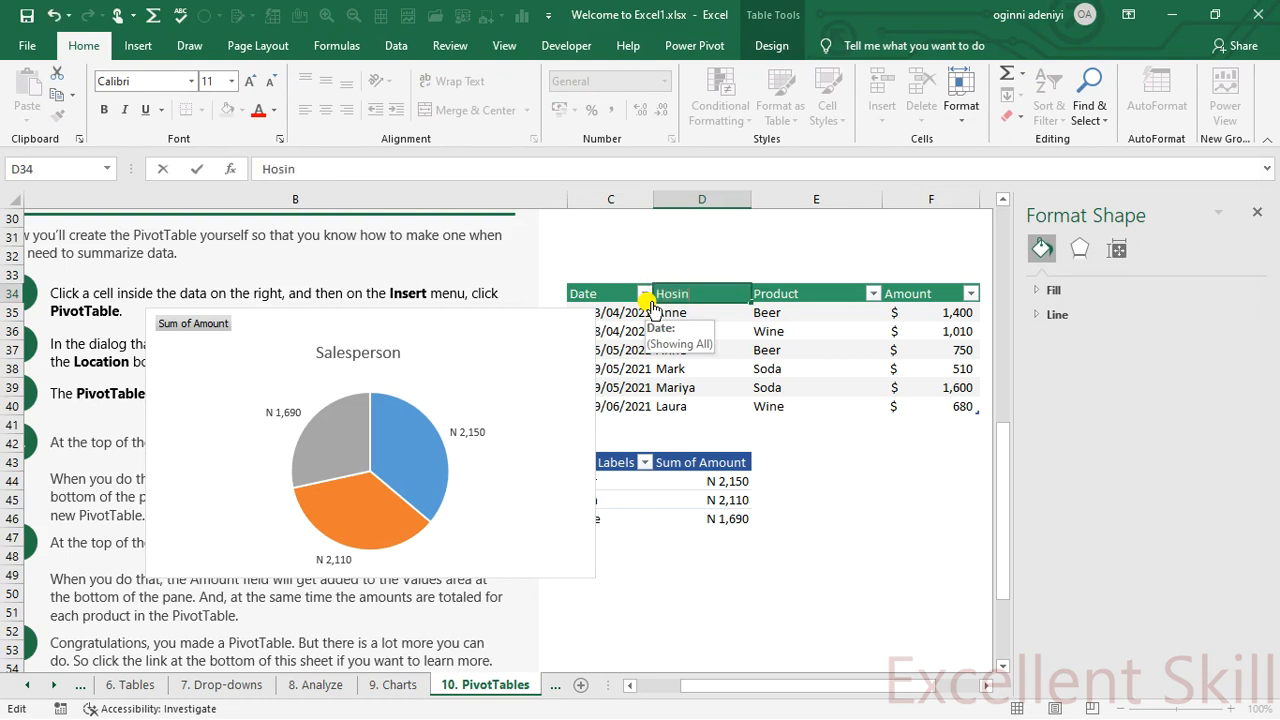
text(g)
key(Return)
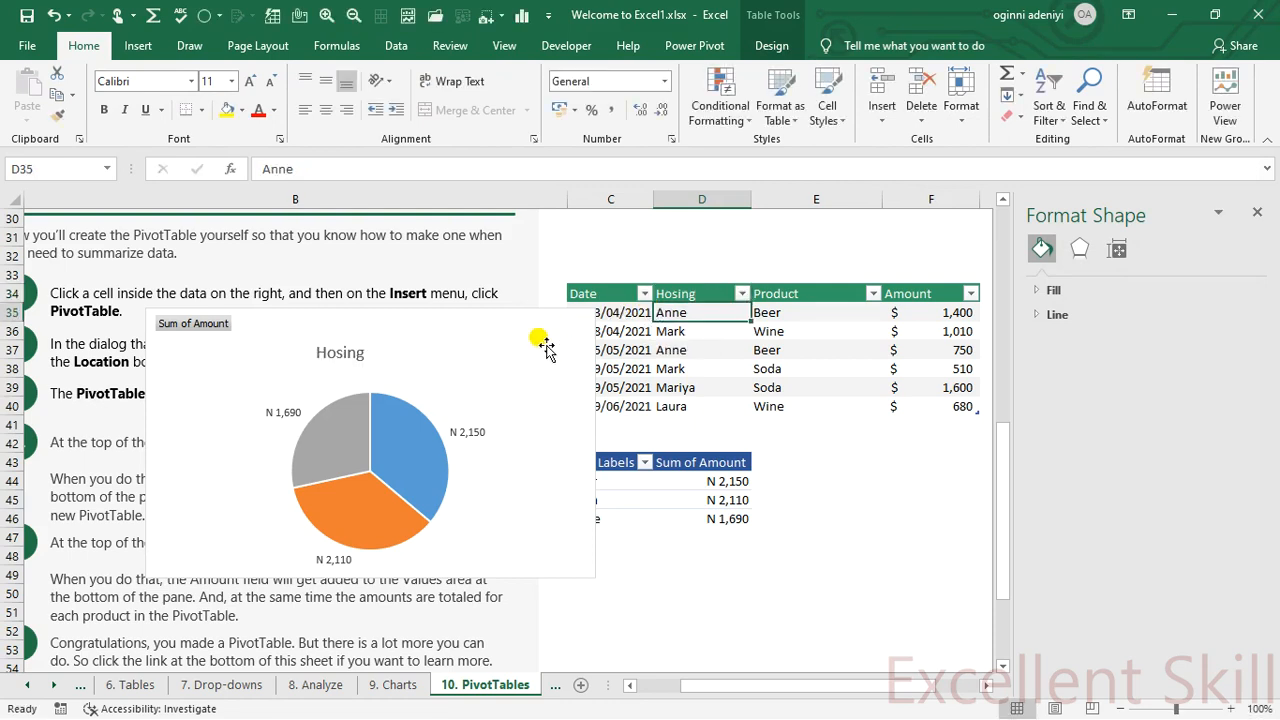
double_click(668, 293)
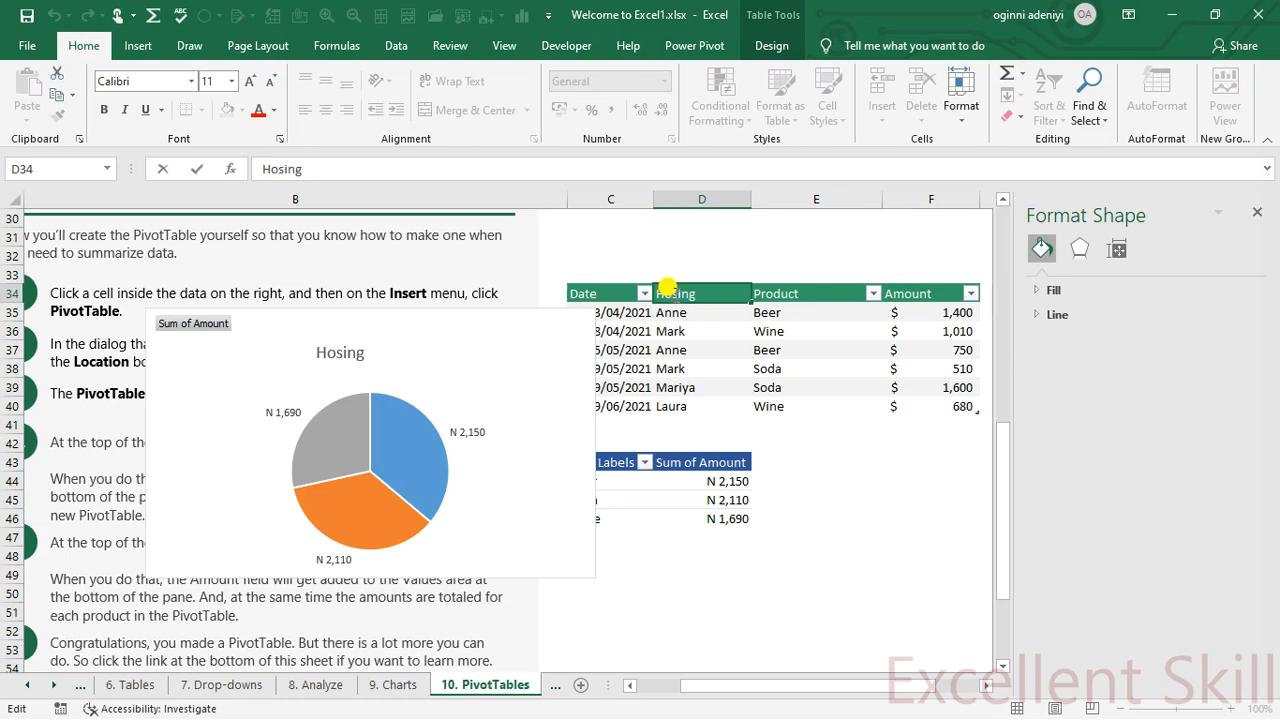
text(u)
key(Return)
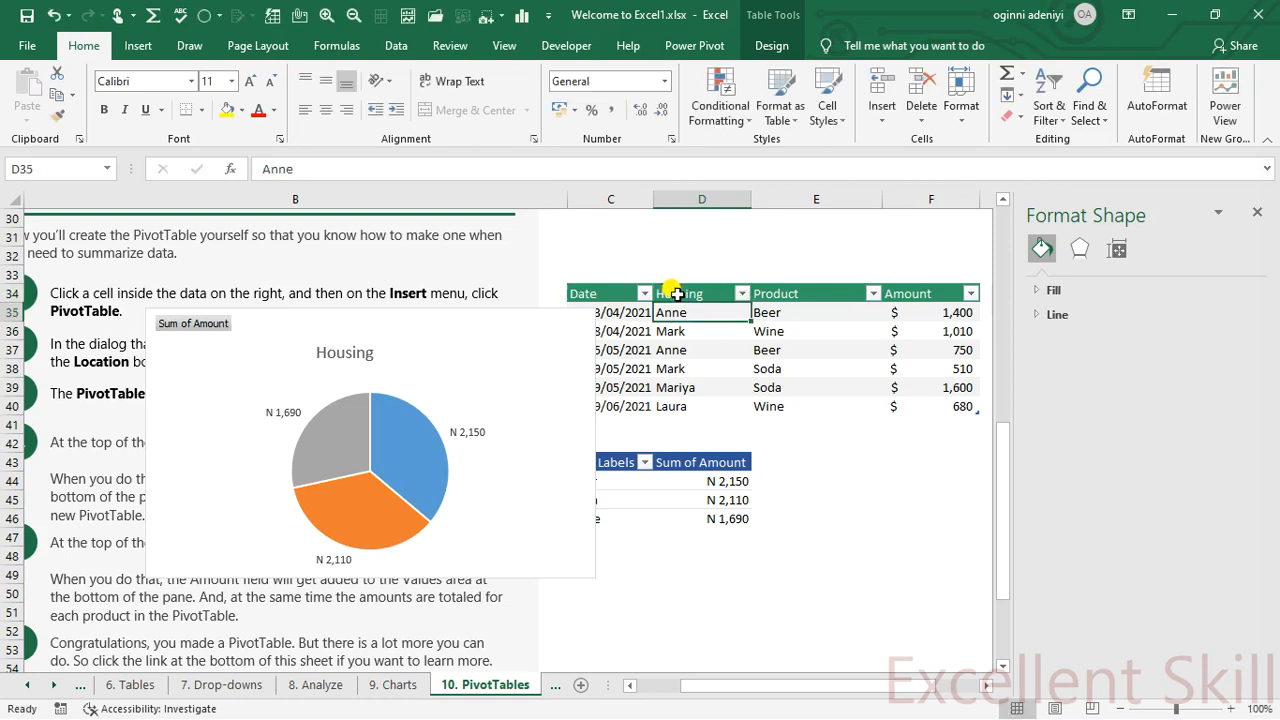
- Move the linked chart title slightly up and right, nearer the top edge of the chart above the pie
click(460, 386)
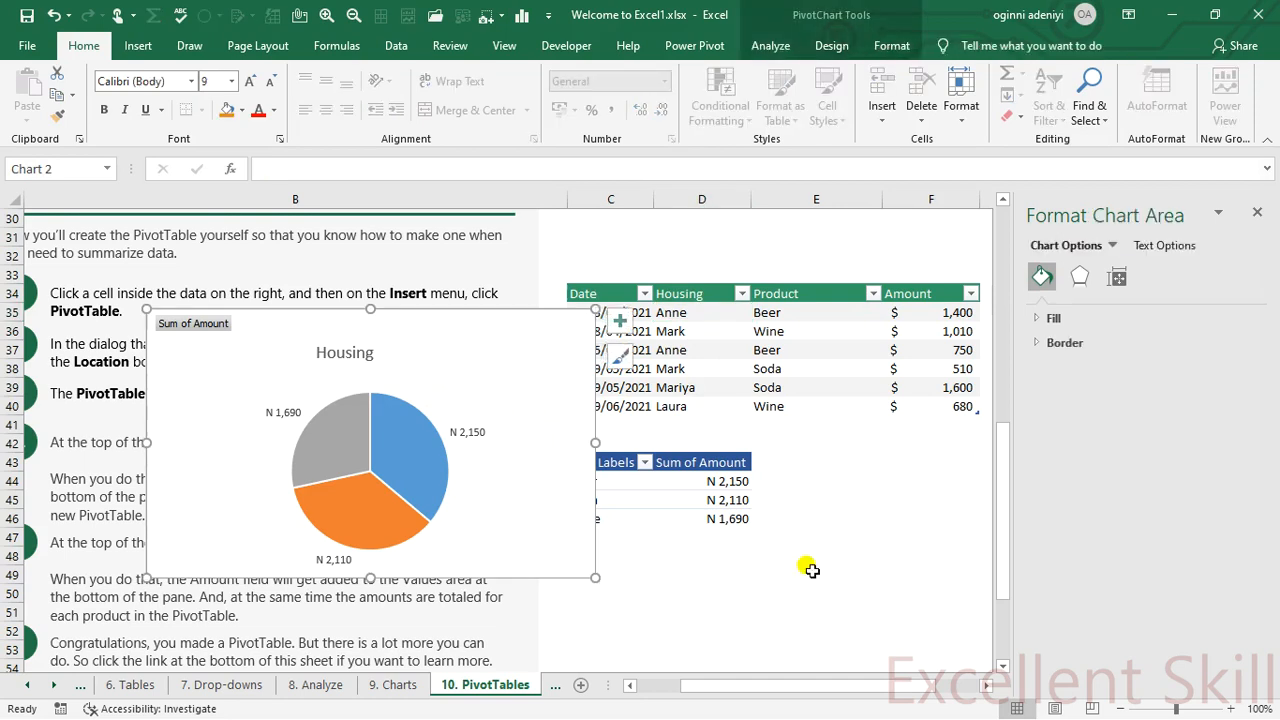
click(828, 473)
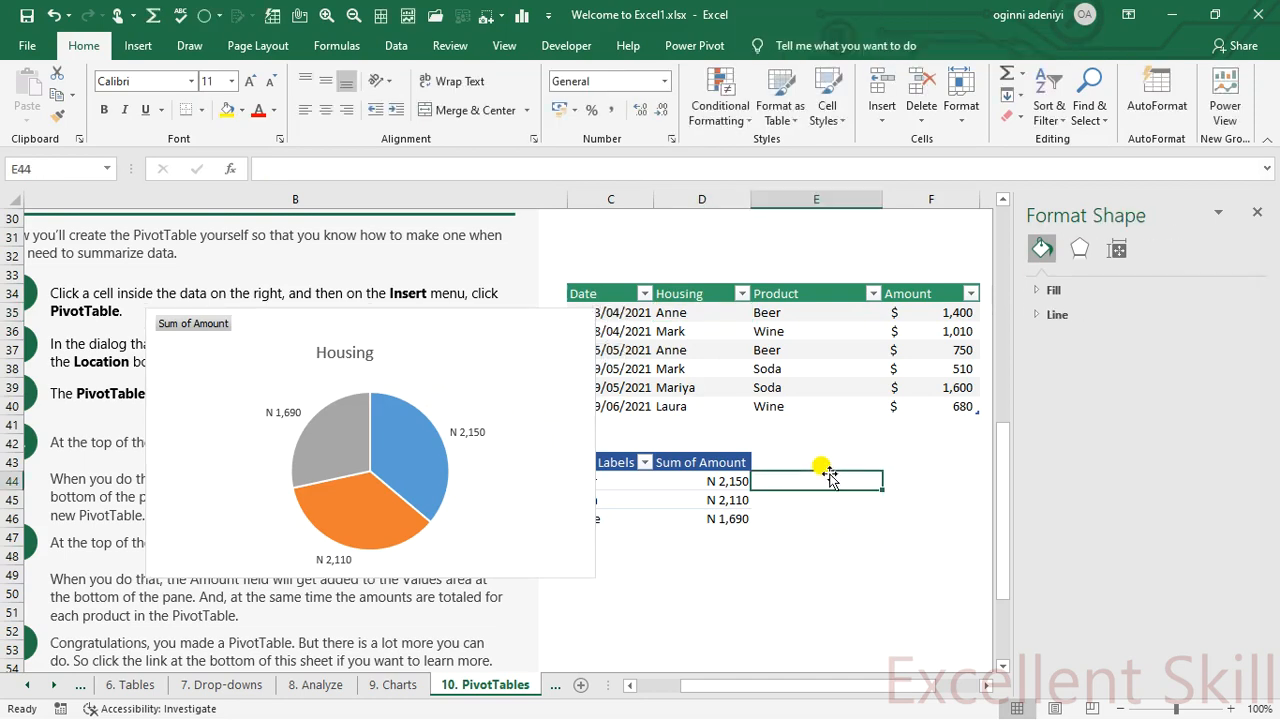
click(358, 352)
drag(360, 355, 378, 336)
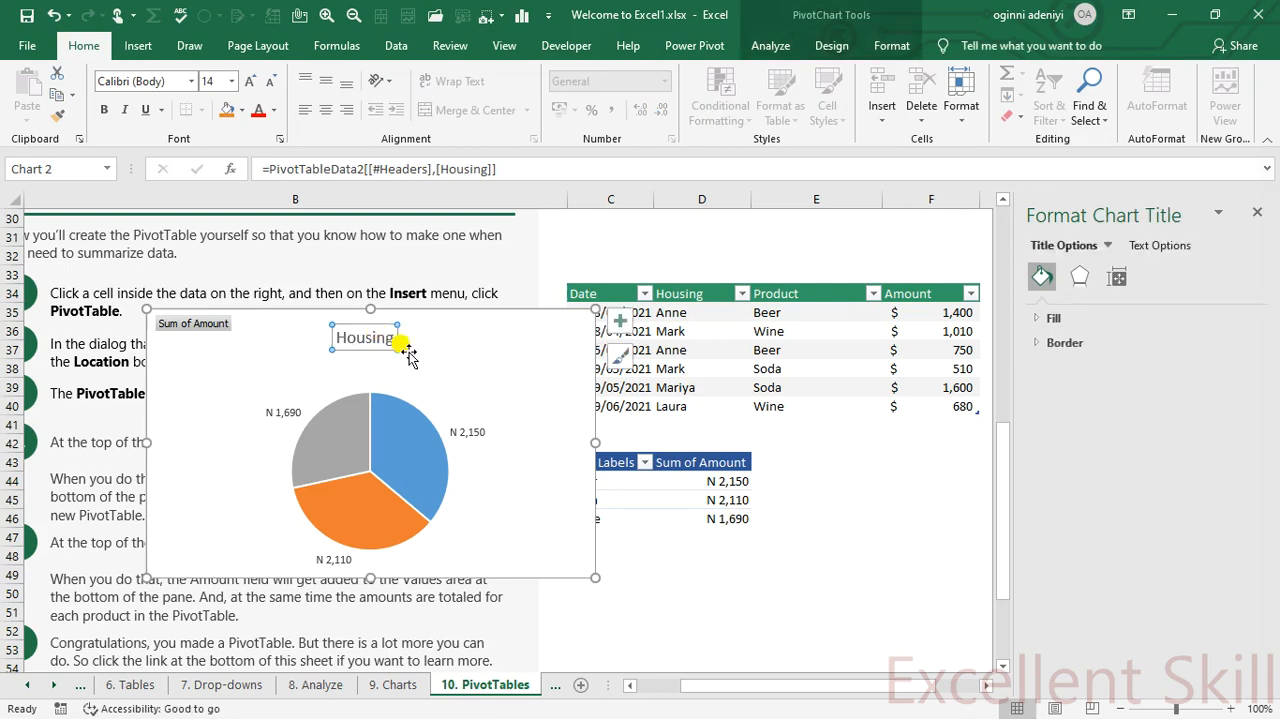
click(418, 368)
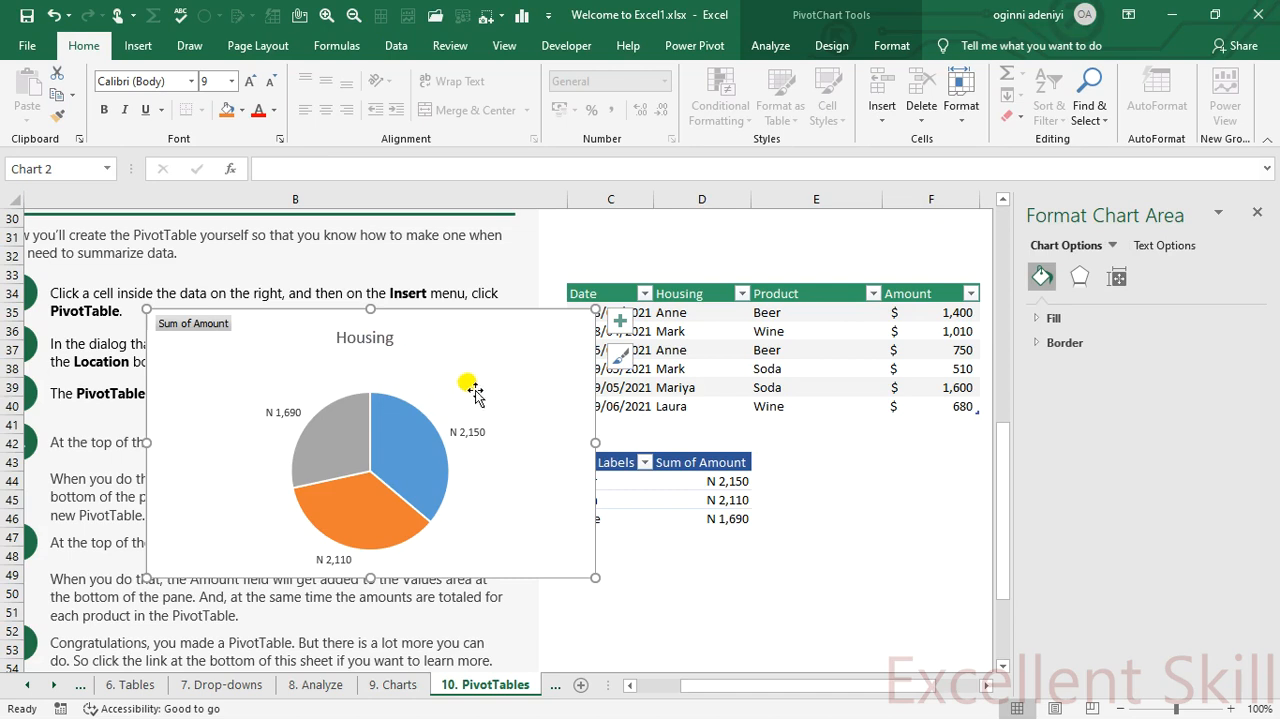